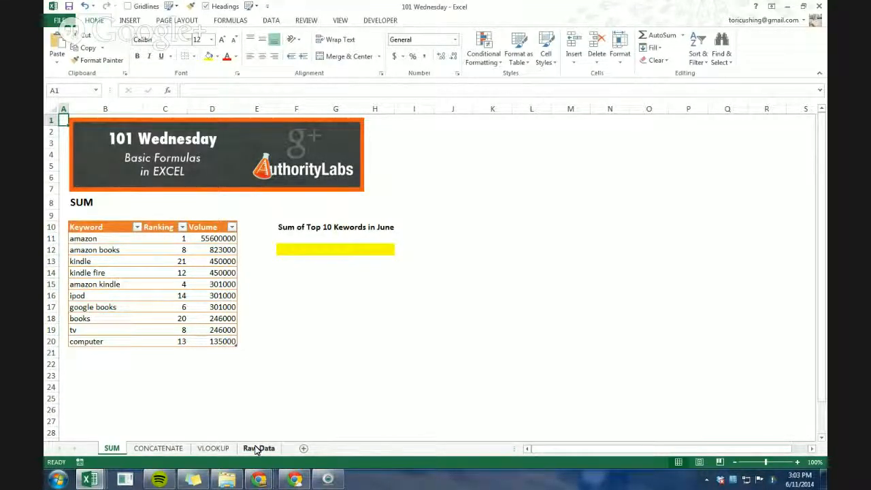
Widen the Address column of the Screaming Frog status code data on the Raw Data sheet.
click(257, 448)
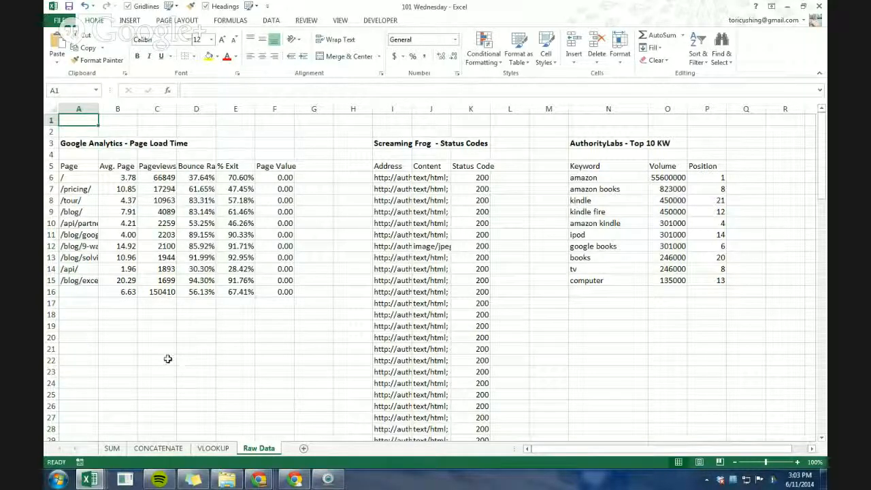
click(166, 316)
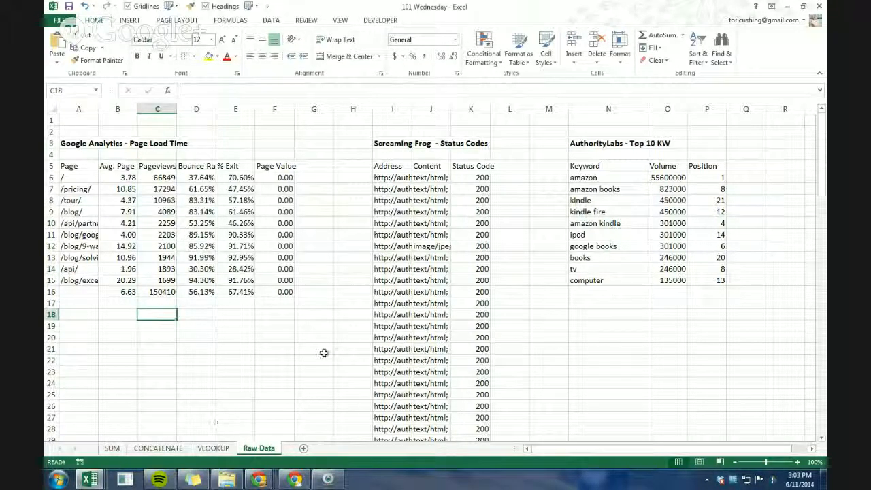
drag(414, 111, 461, 110)
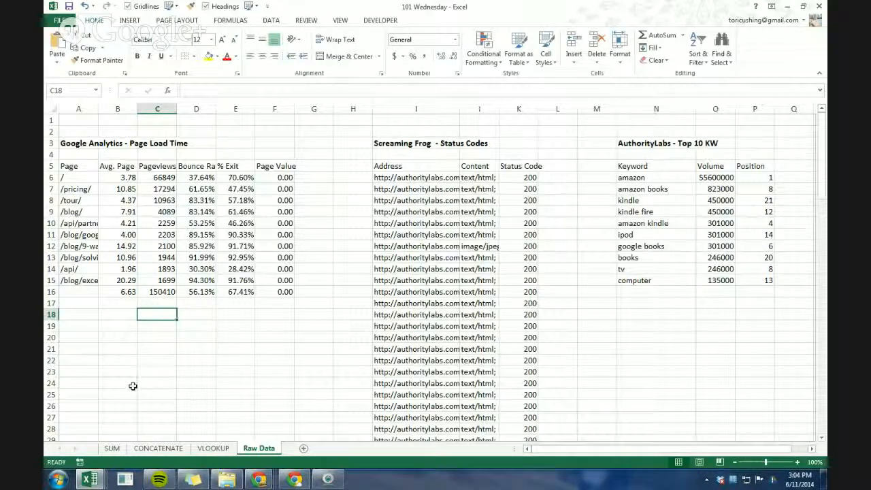
Enter the formula =SUM(C11,D11) in cell F12 of the SUM sheet.
click(113, 449)
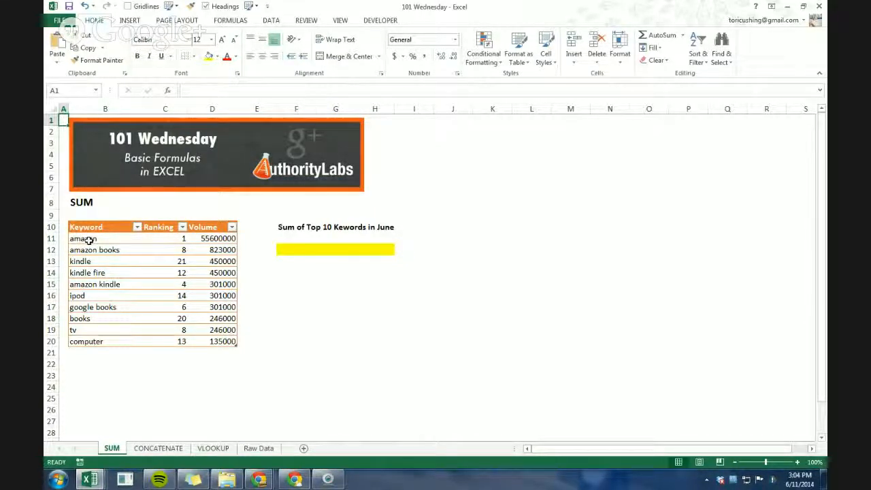
click(297, 253)
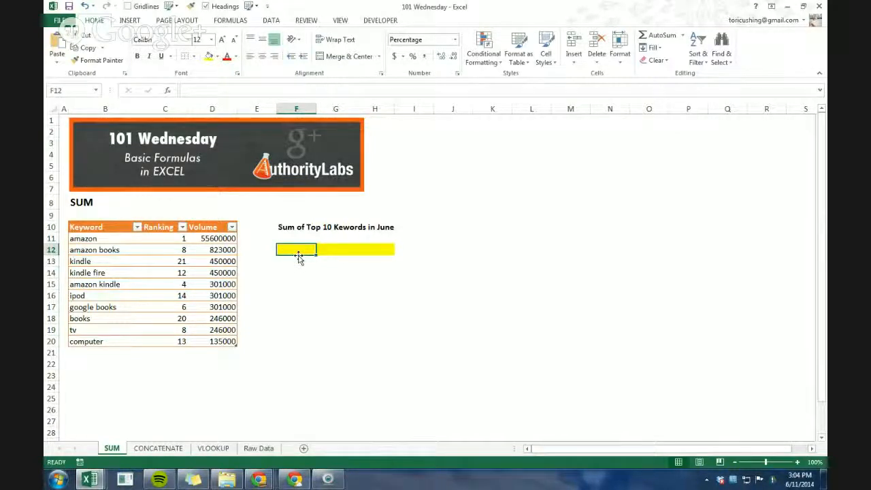
text(=)
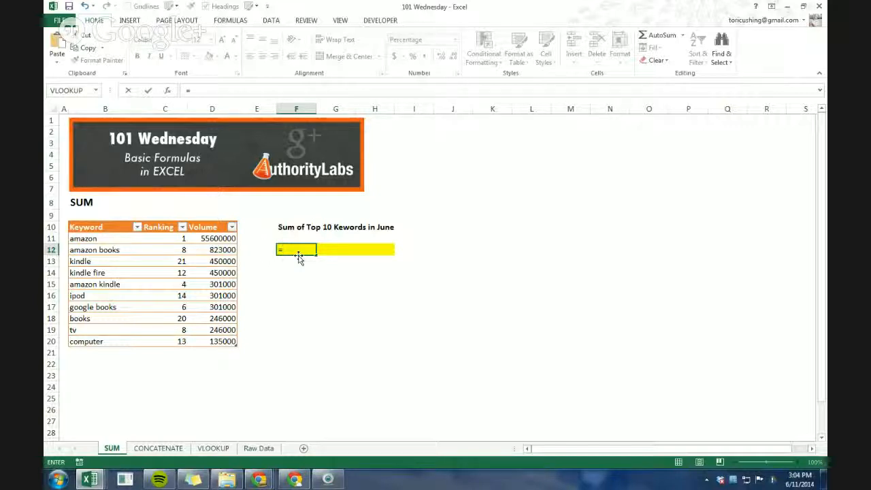
text(SUM)
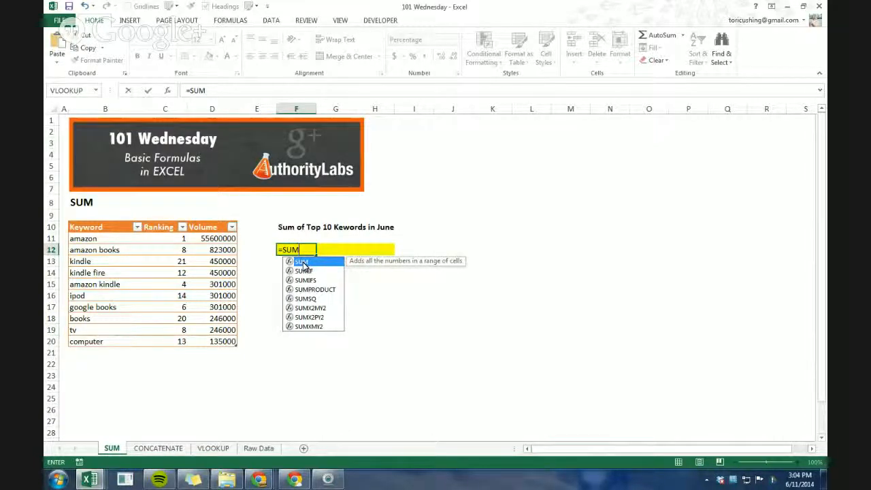
double_click(303, 262)
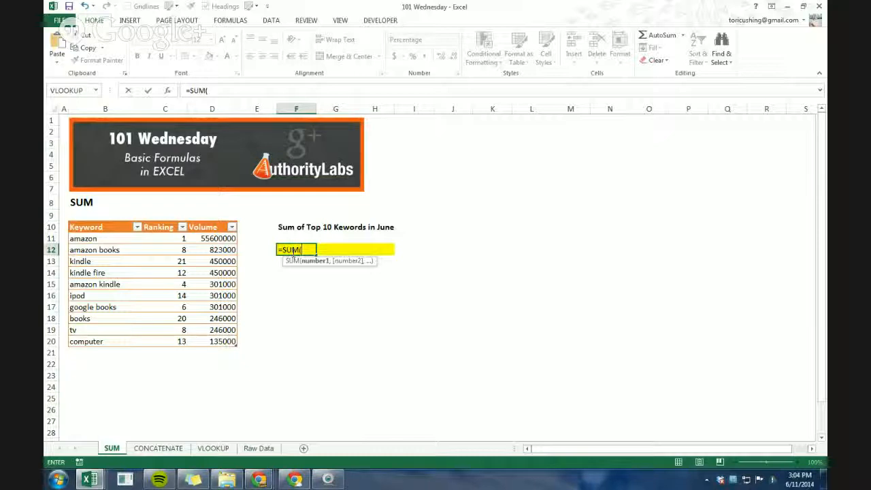
click(173, 239)
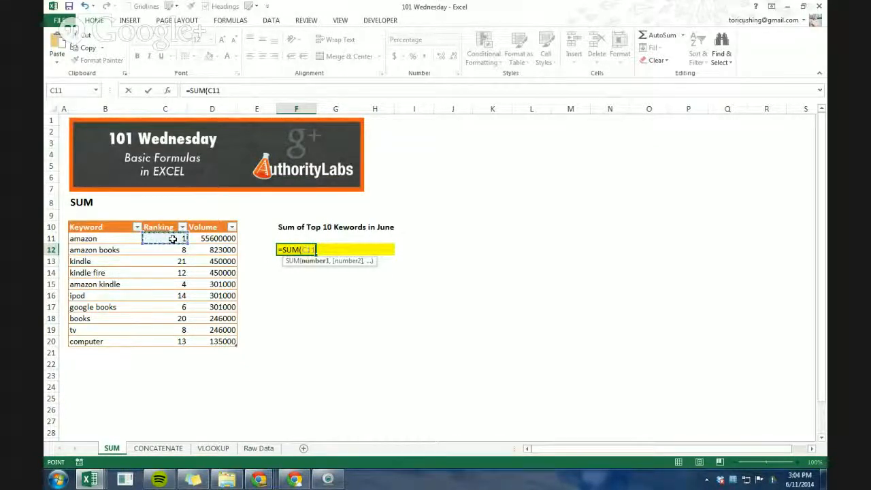
text(,)
click(215, 239)
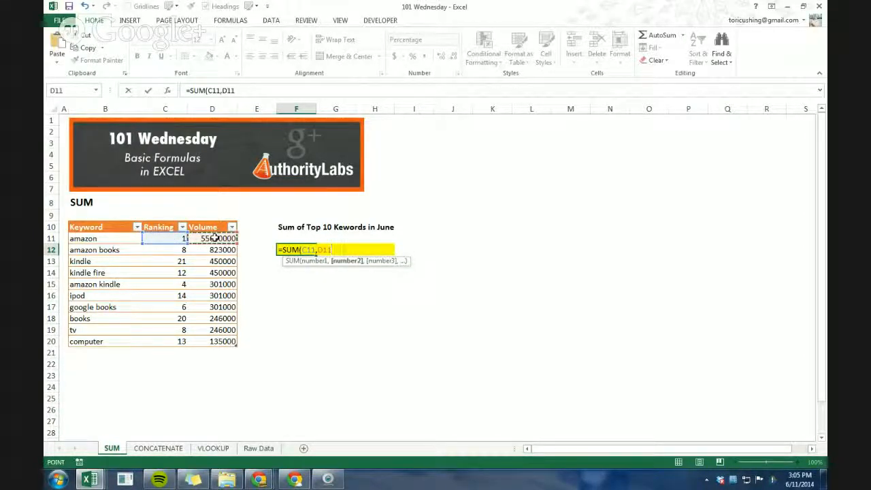
text())
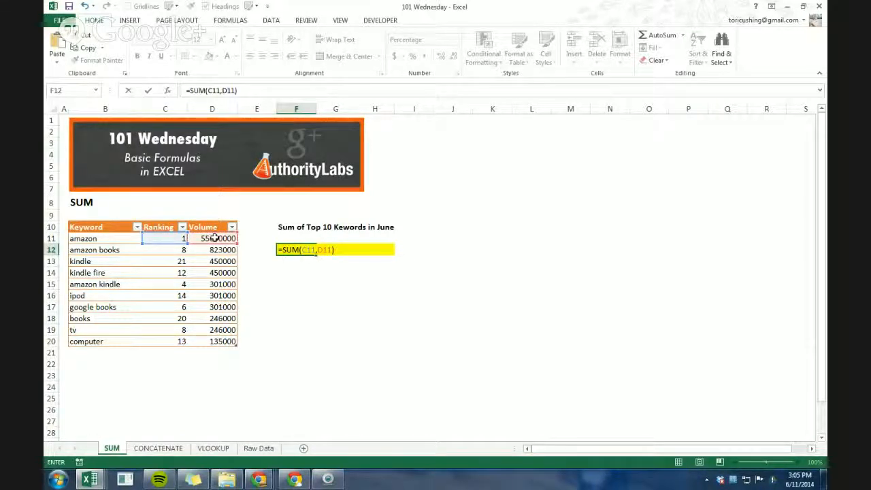
key(Return)
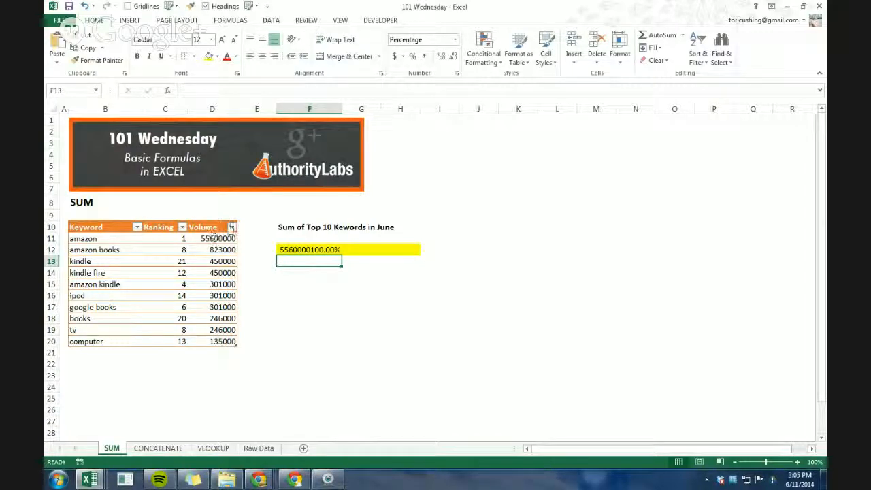
Set the number format of the sum in cell F12 to General.
click(305, 249)
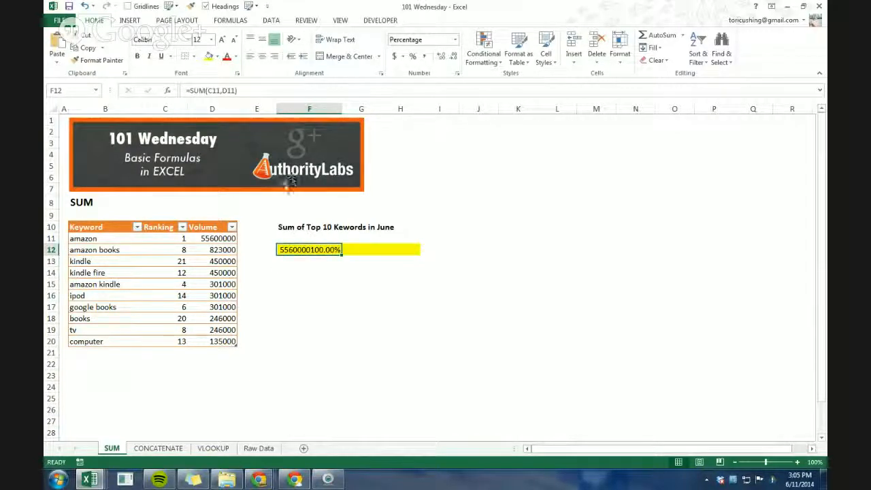
click(455, 39)
click(424, 65)
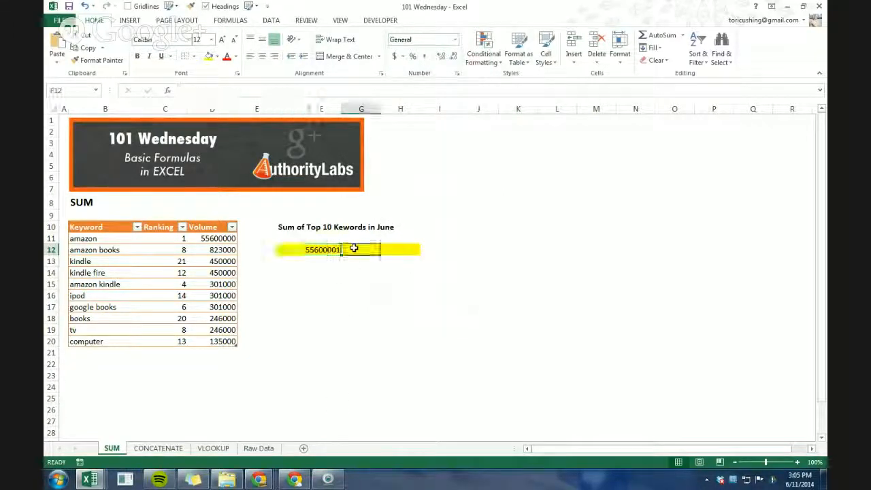
click(296, 267)
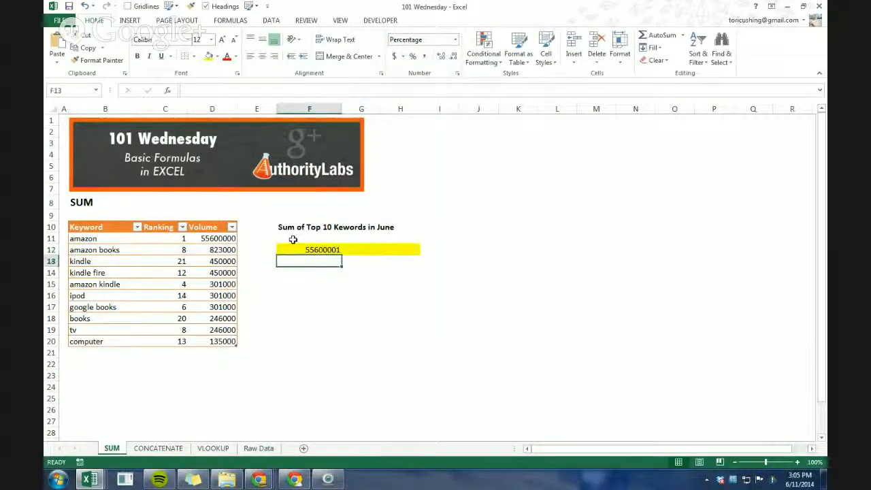
click(288, 240)
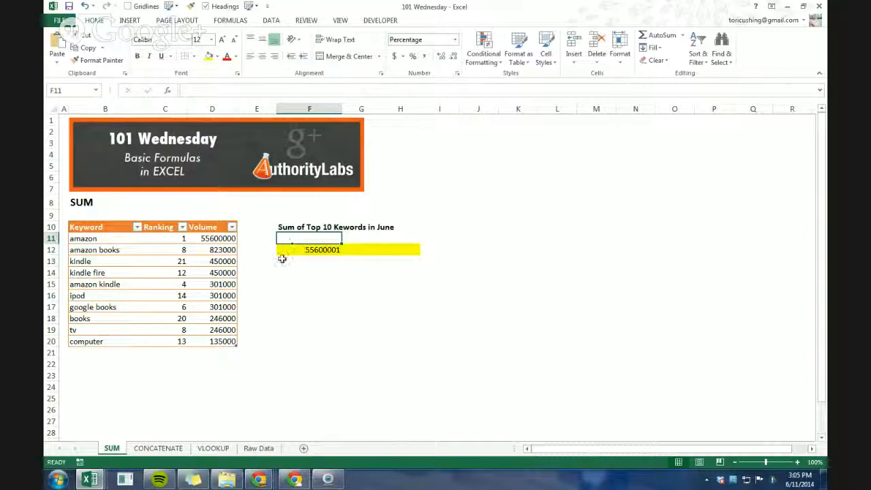
click(285, 260)
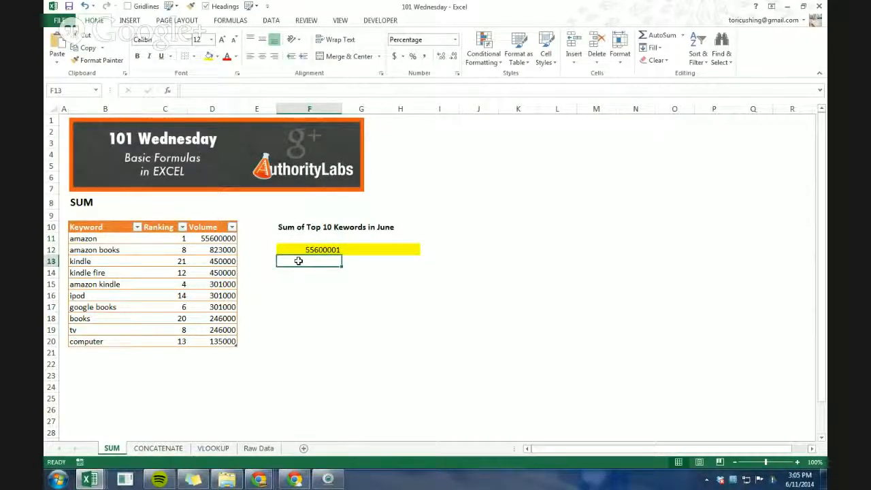
Move the empty yellow cell G12 to F14 and remove the yellow fill from cell H12.
click(360, 249)
key(ctrl+c)
click(315, 271)
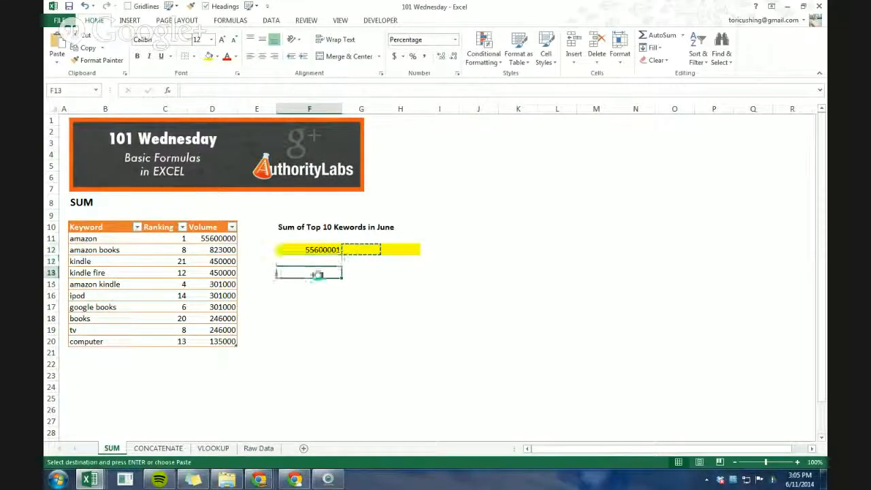
key(Return)
click(399, 249)
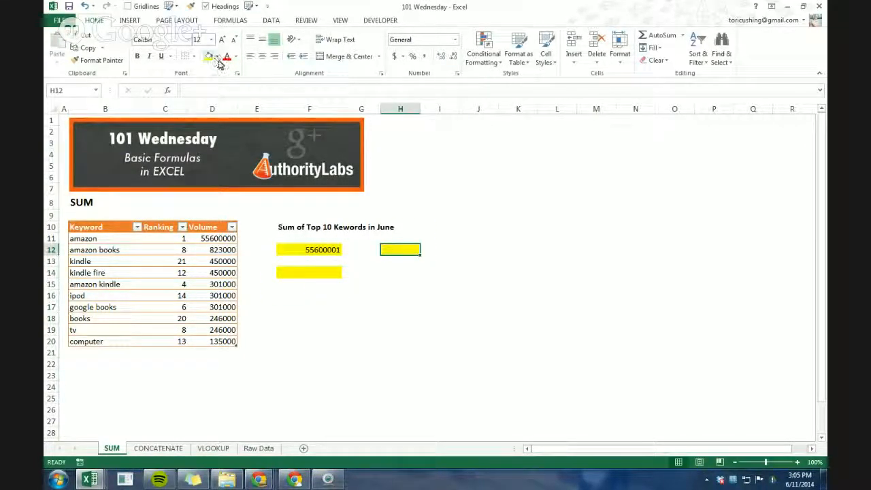
click(218, 58)
click(226, 151)
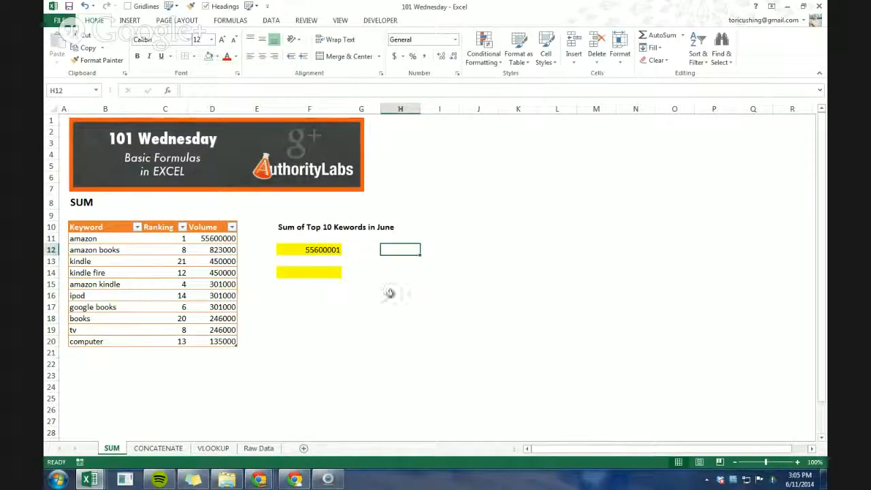
Enter a SUM formula in cell F14 that adds the table's whole Ranking column, =SUM(Table2[Ranking]).
click(301, 274)
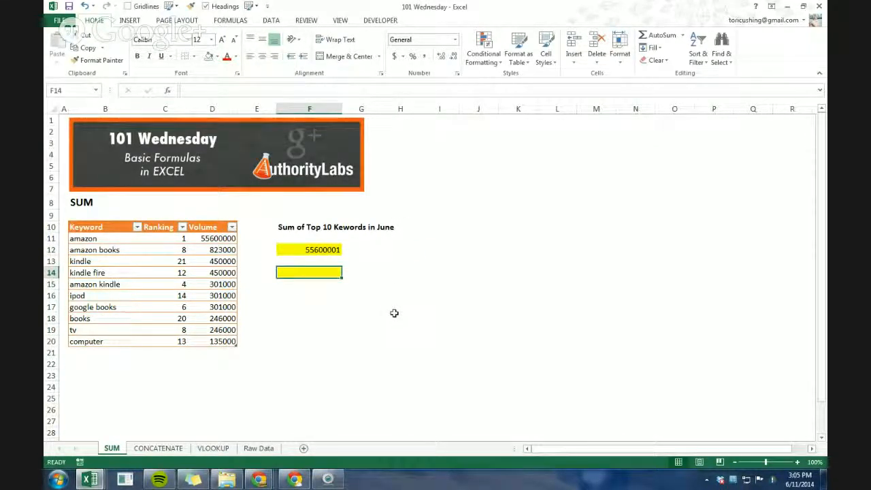
text(=SUM)
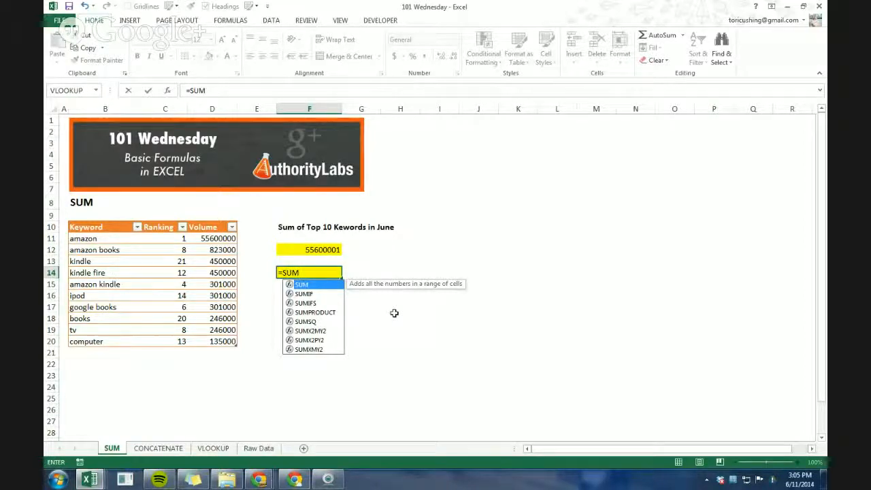
text(()
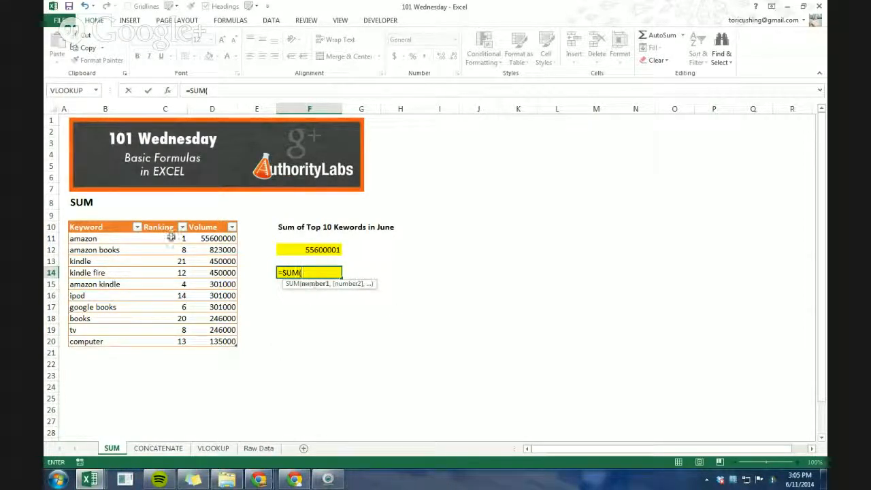
drag(171, 237, 184, 344)
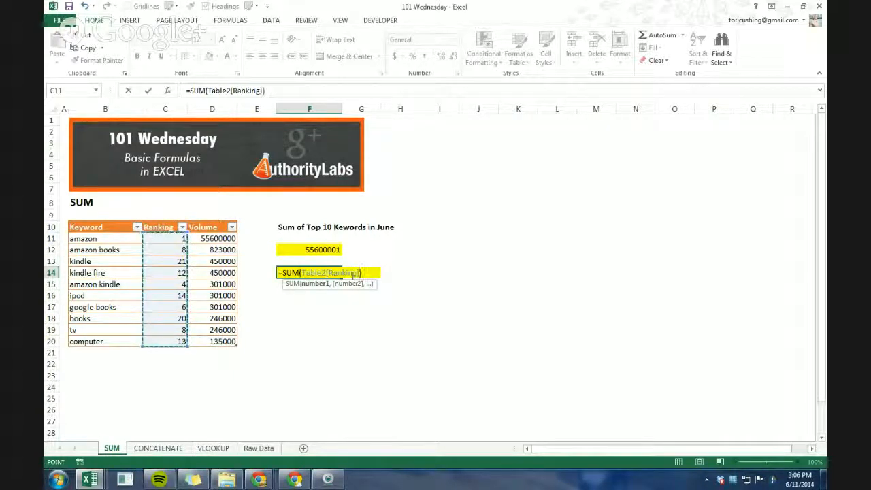
key(Return)
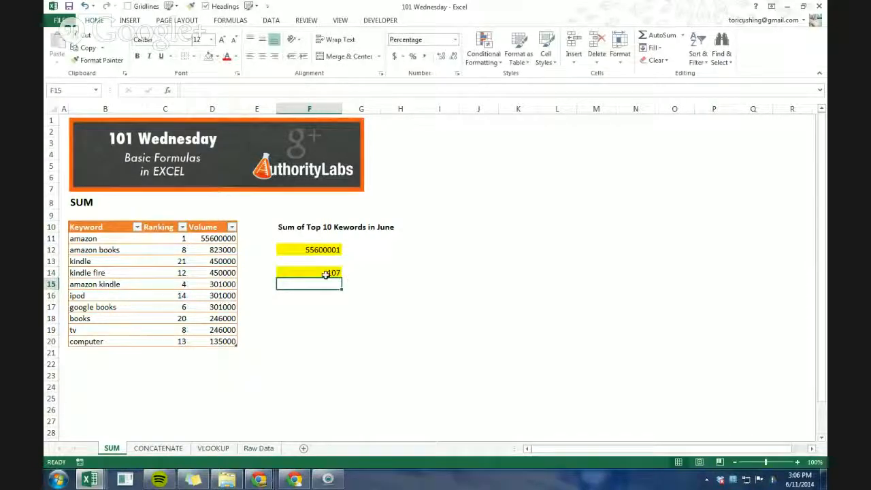
Examine the table's Ranking values and the Table2[Ranking] reference inside the formula in cell F14.
click(324, 275)
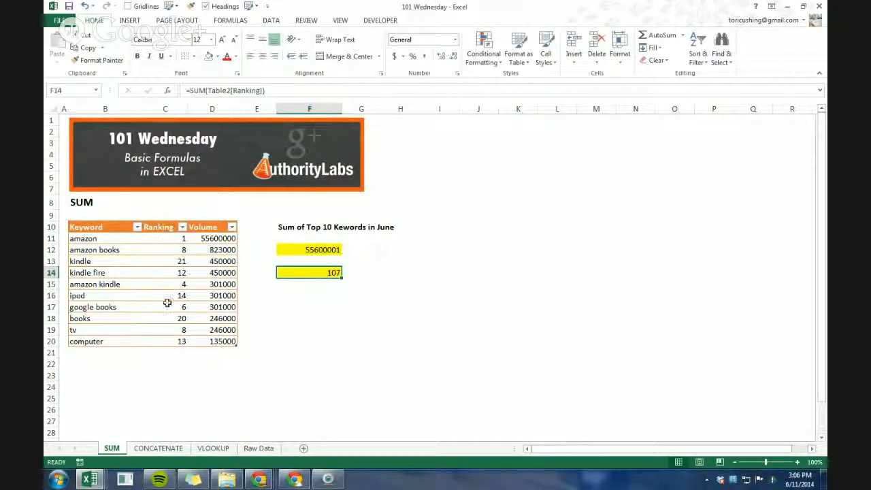
drag(94, 238, 178, 342)
drag(184, 239, 180, 341)
click(244, 260)
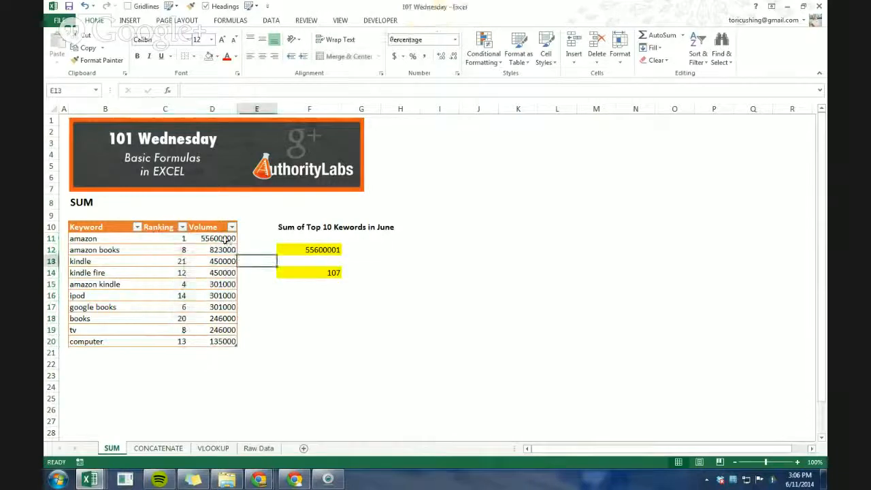
click(311, 271)
double_click(320, 273)
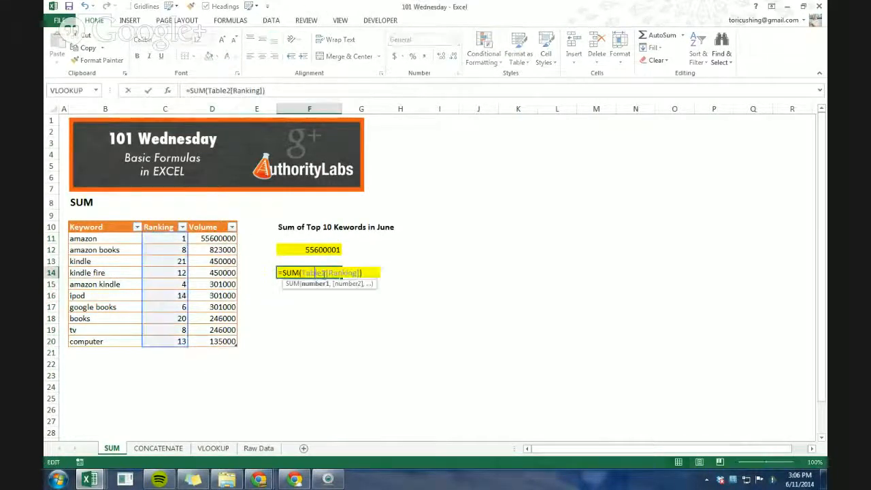
drag(329, 273, 360, 274)
click(352, 273)
double_click(331, 272)
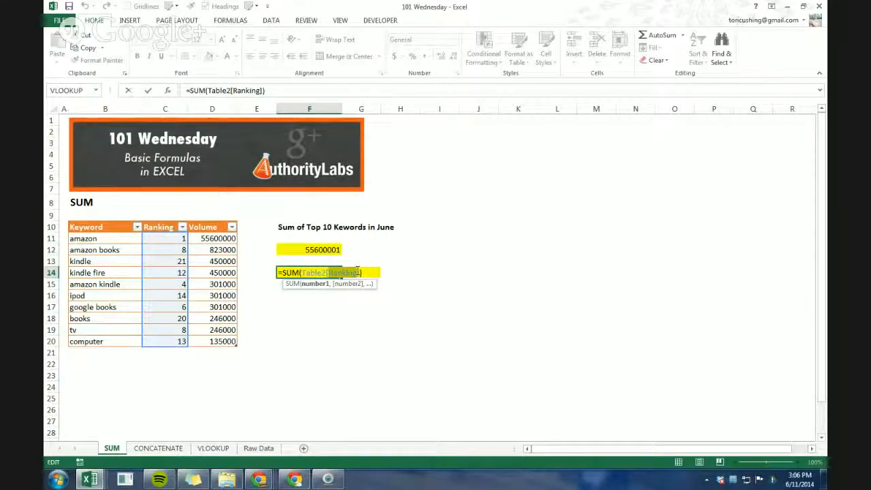
key(Return)
Change the column reference in the F14 formula to Volume so that it reads =SUM(Table2[Volume]).
click(326, 272)
double_click(326, 273)
text(Vo)
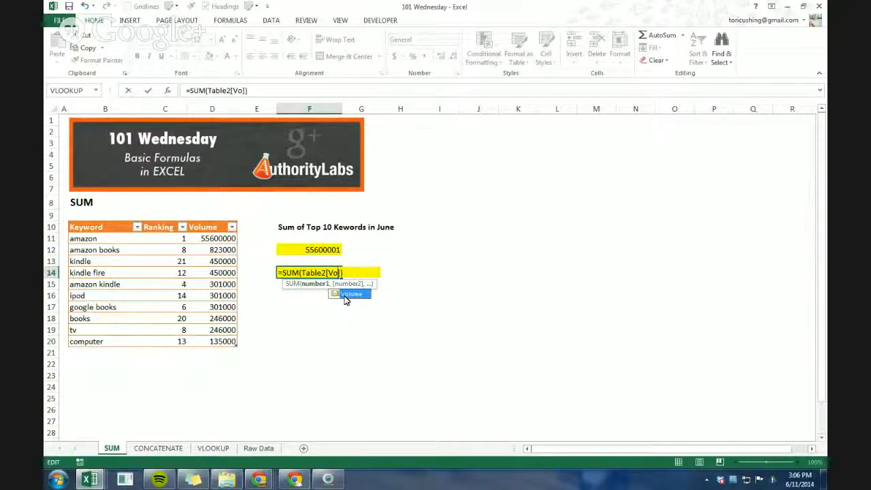
key(Return)
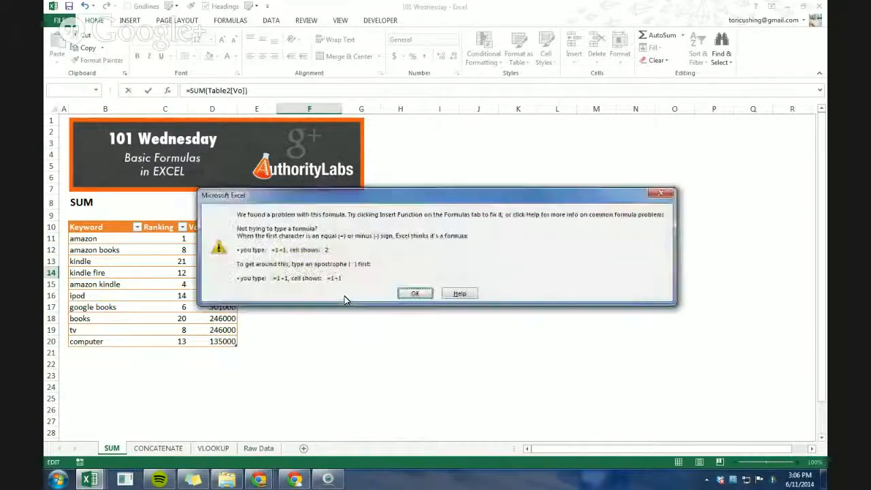
key(Return)
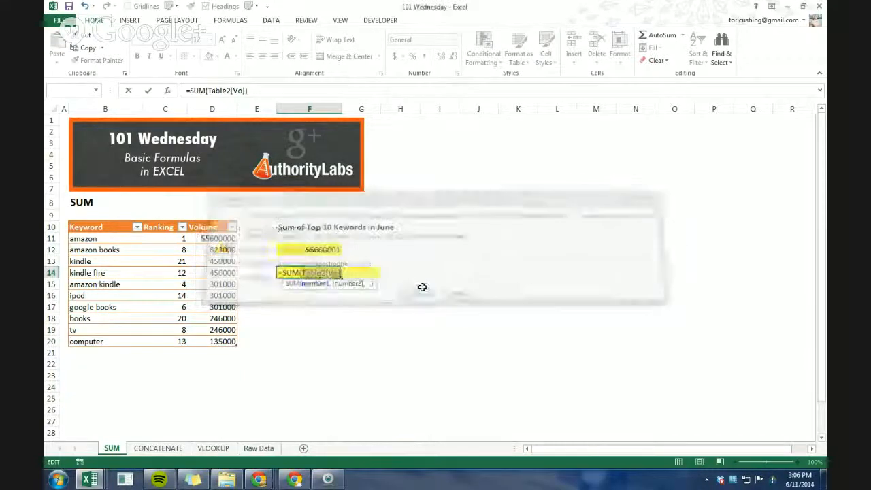
click(339, 273)
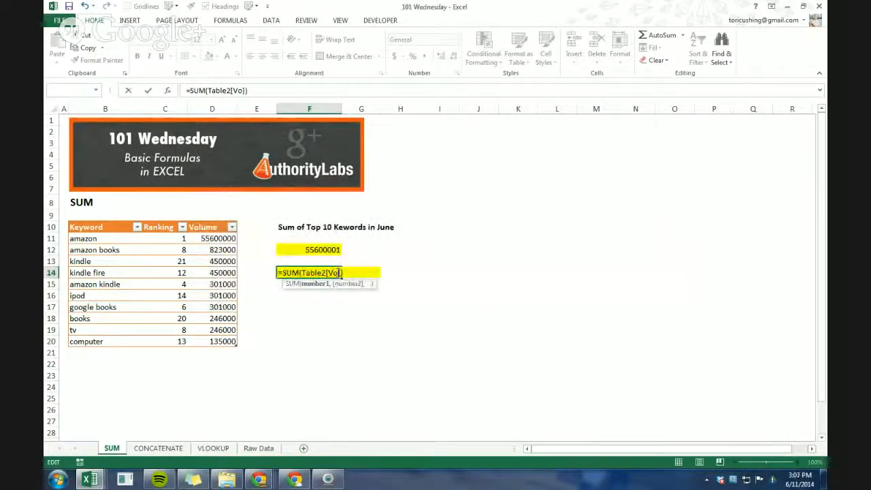
text(lume)
key(Return)
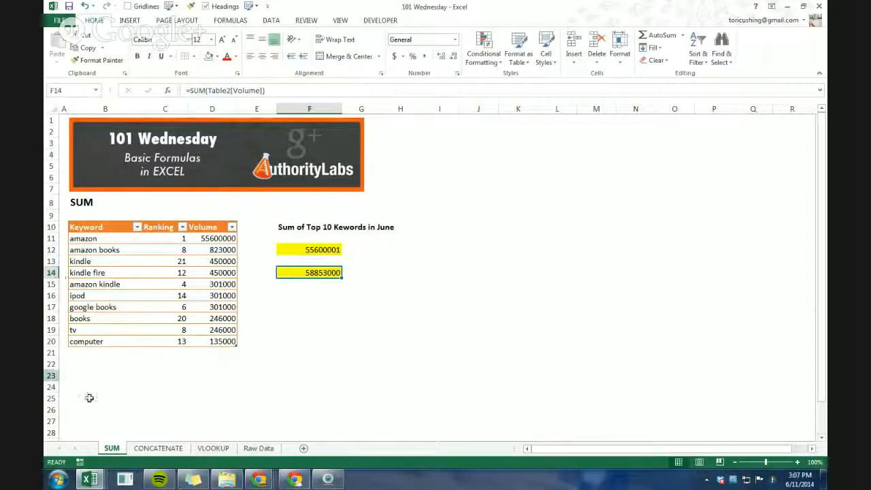
click(314, 297)
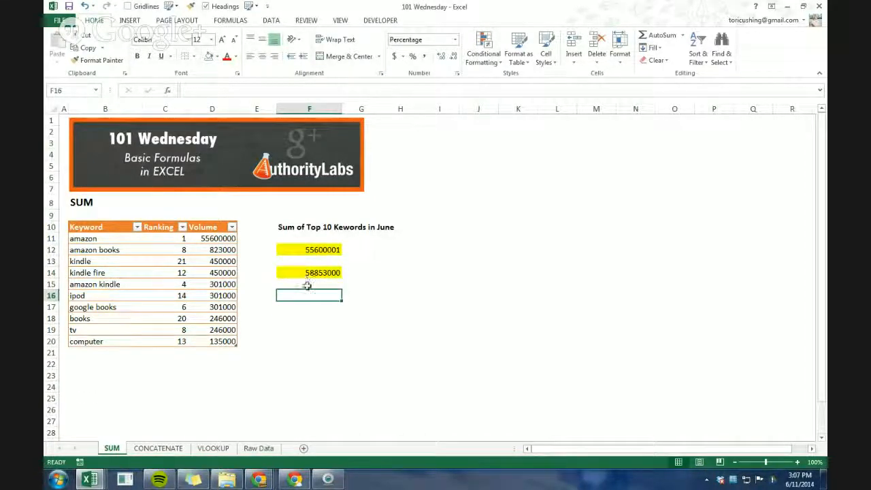
Review the SUM formulas in cells F14 and F12, leaving both as they are.
click(308, 285)
click(311, 272)
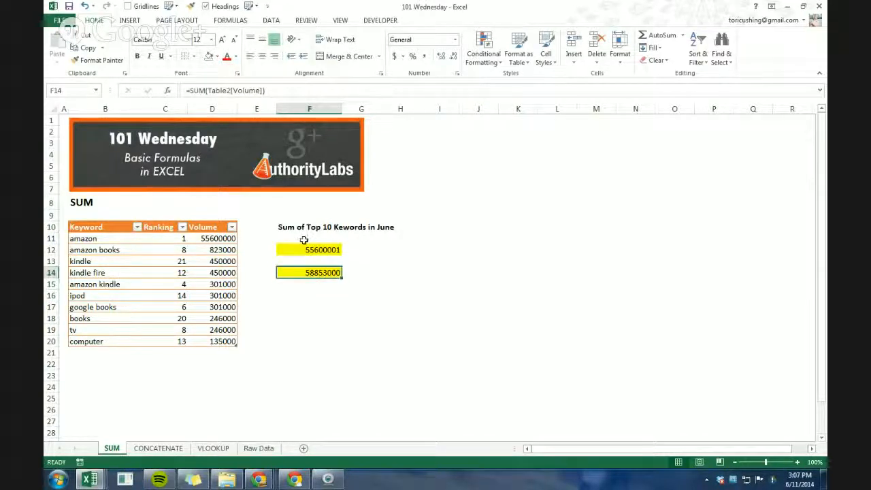
double_click(305, 255)
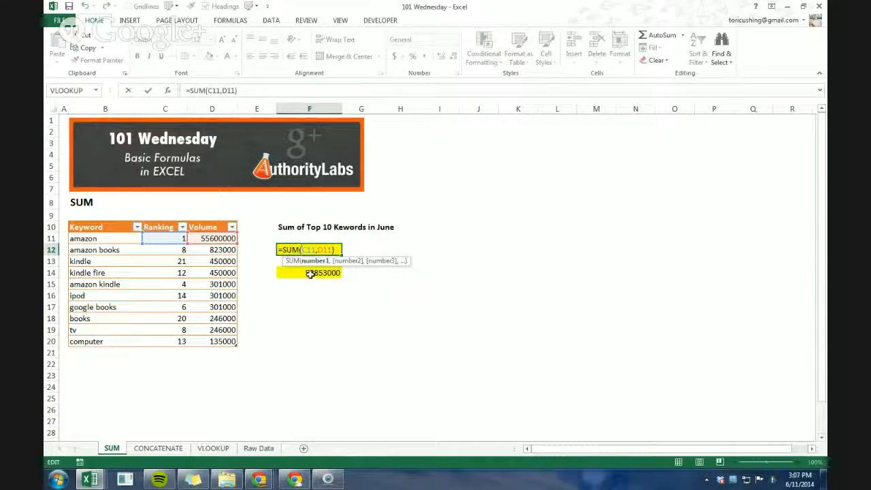
key(Return)
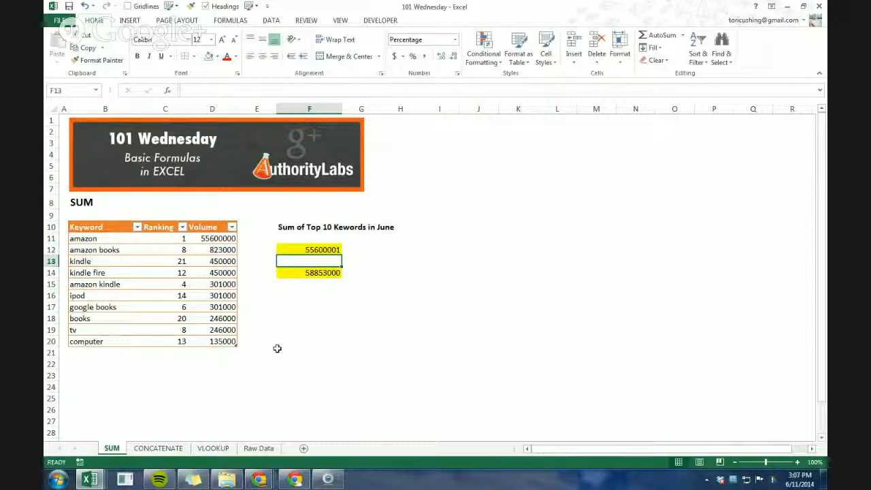
Show the Total Row beneath the keyword table and hide it again.
click(88, 355)
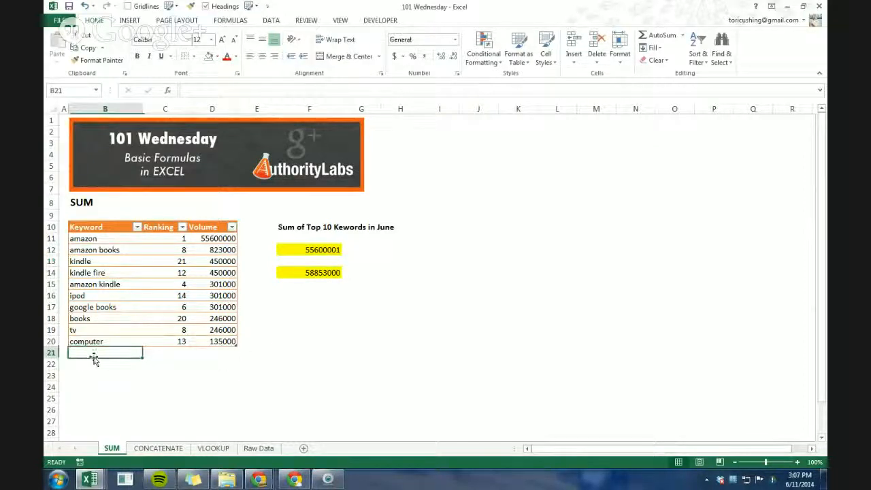
click(118, 340)
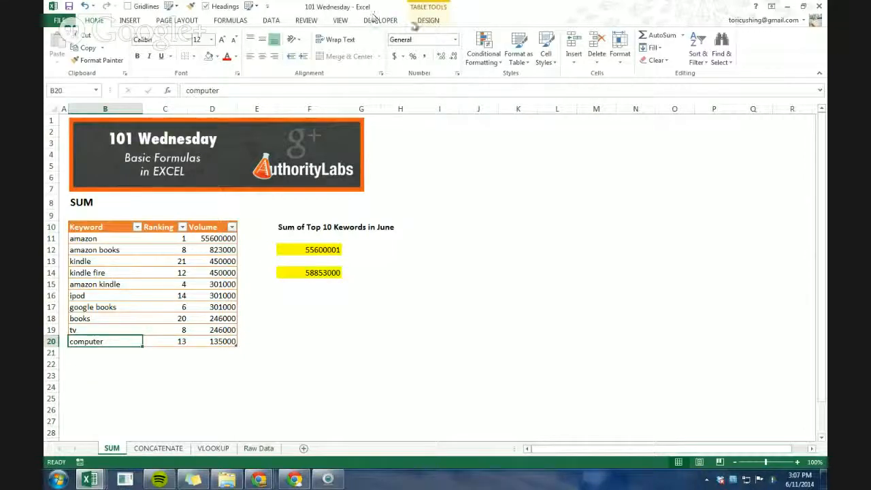
click(308, 275)
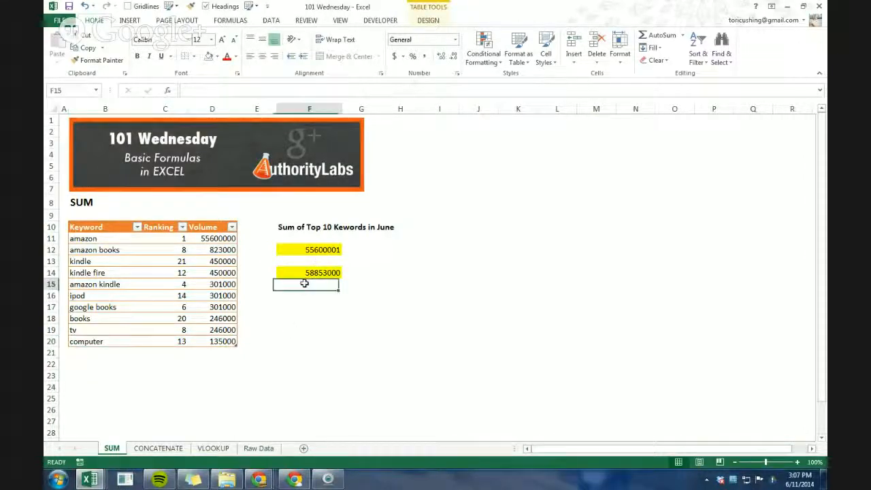
click(157, 308)
click(432, 20)
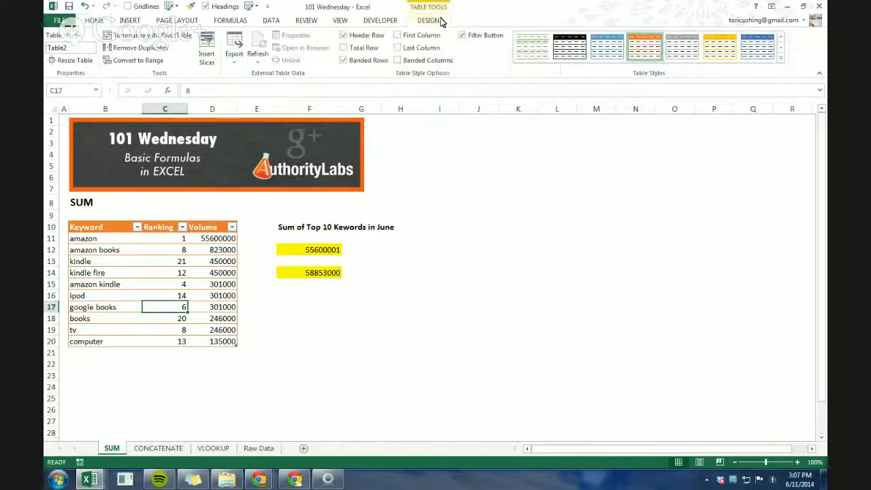
click(364, 49)
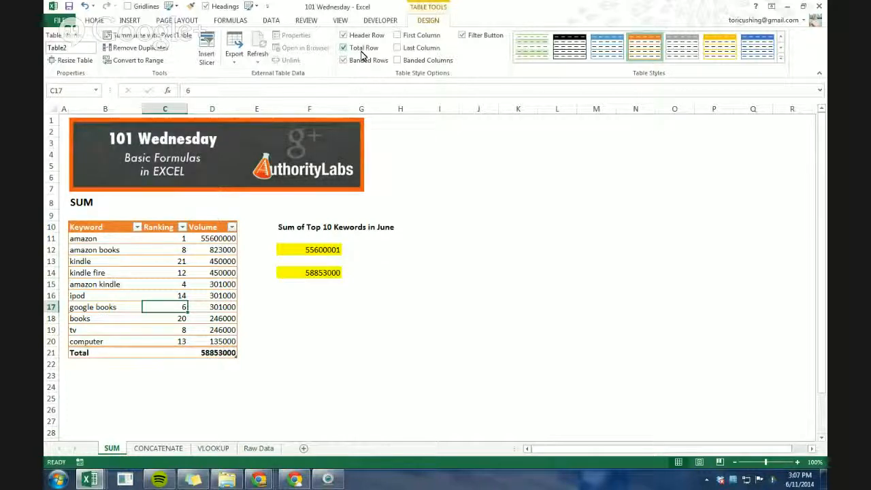
click(361, 50)
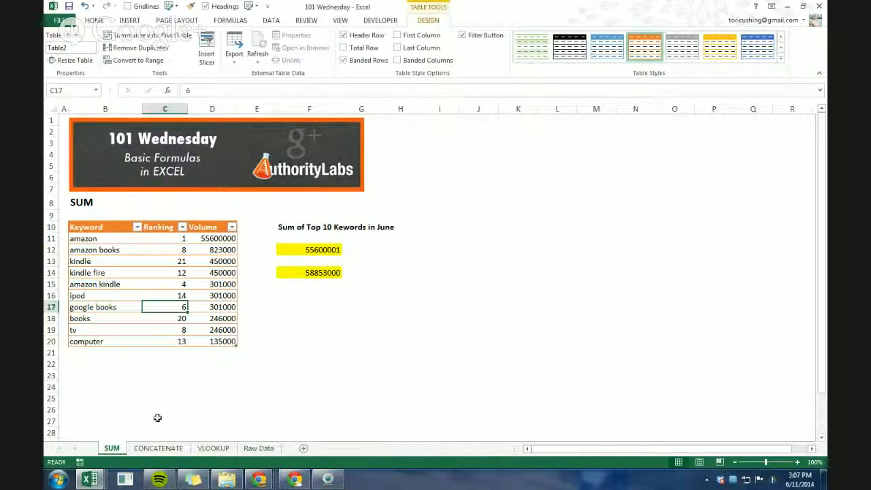
Go to the CONCATENATE sheet and empty the Concatenated column by undoing its CONCATENATE formula entries.
click(170, 451)
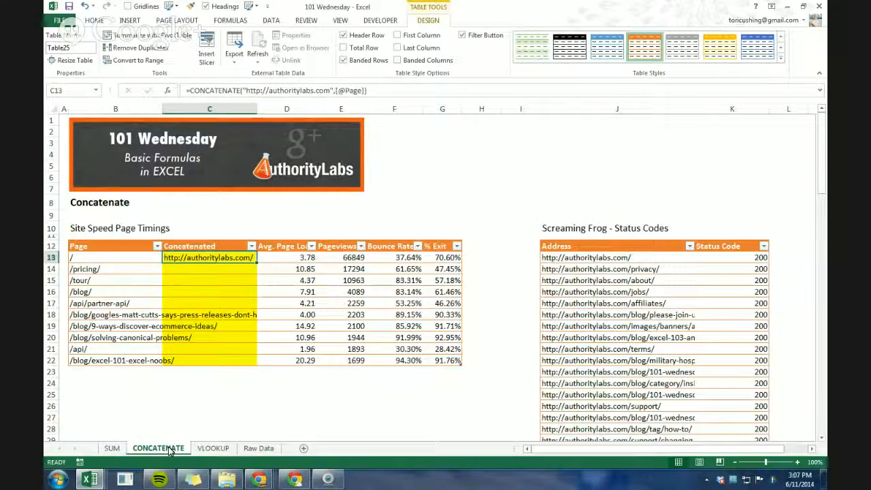
double_click(207, 258)
key(Return)
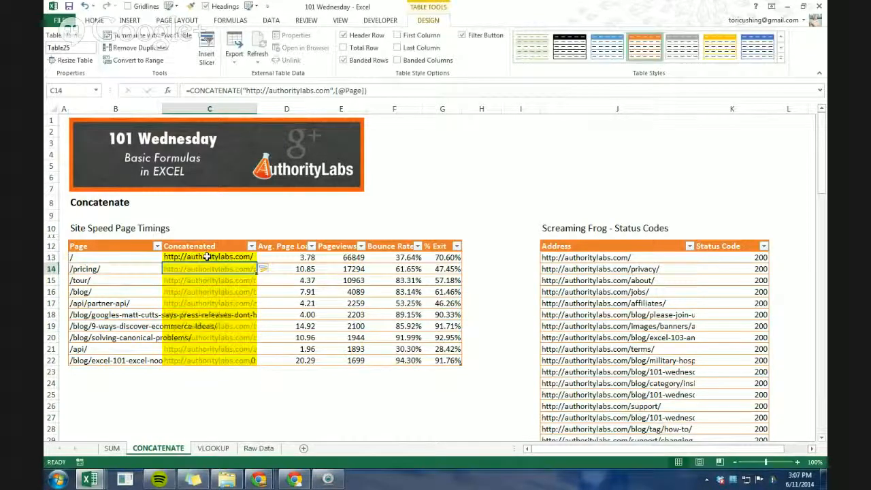
key(ctrl+z)
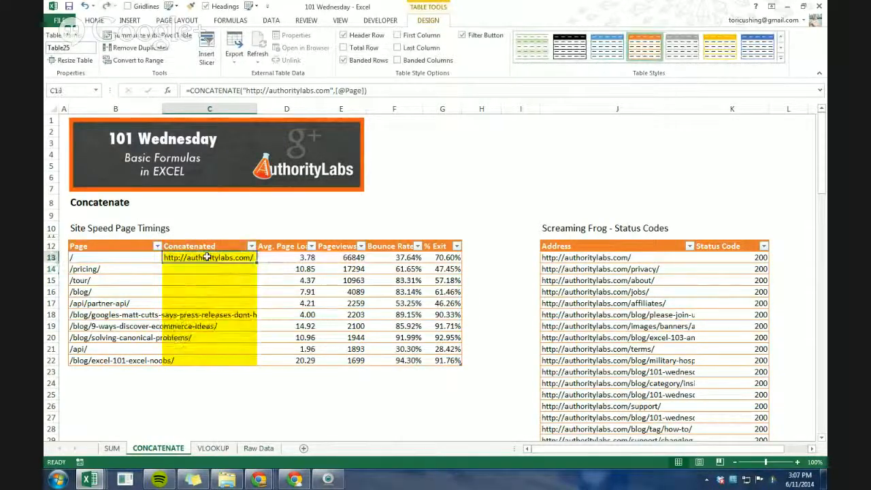
key(ctrl+z)
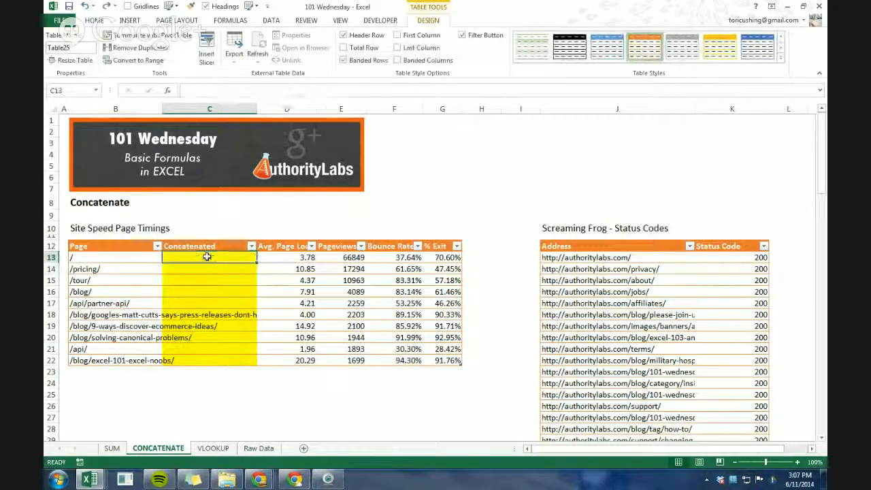
Examine the Address and Status Code columns of the Screaming Frog table, dismissing the chat notifications.
click(626, 268)
click(607, 257)
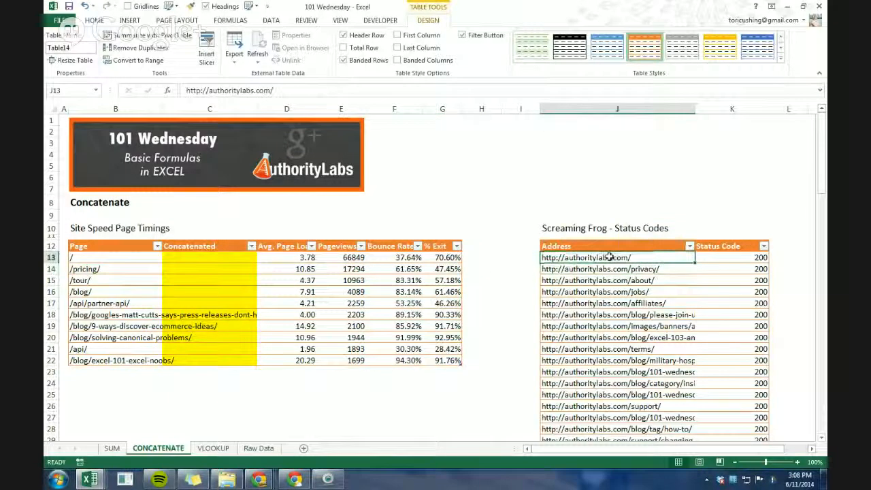
scroll(621, 263, down, 3)
scroll(646, 282, up, 2)
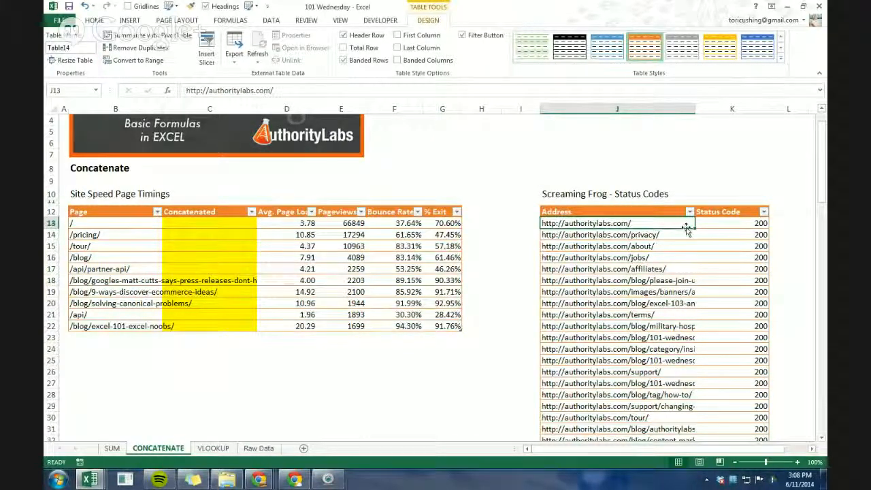
scroll(687, 230, down, 3)
scroll(730, 234, up, 4)
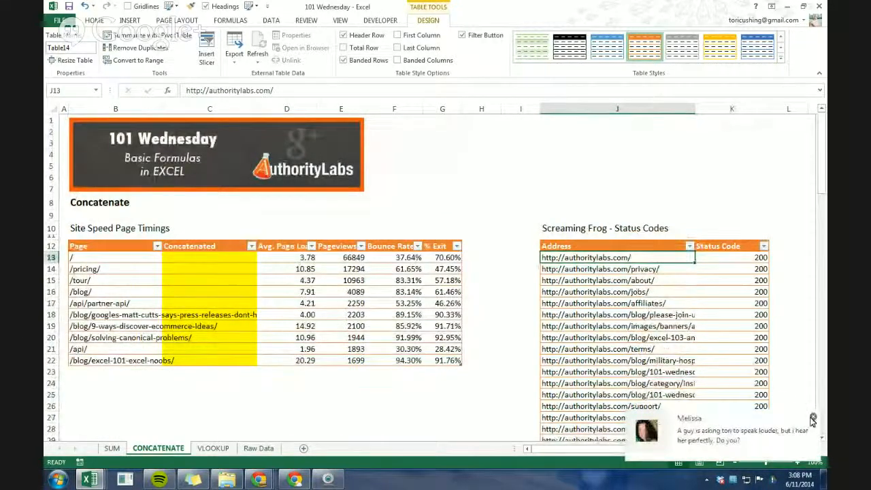
click(813, 416)
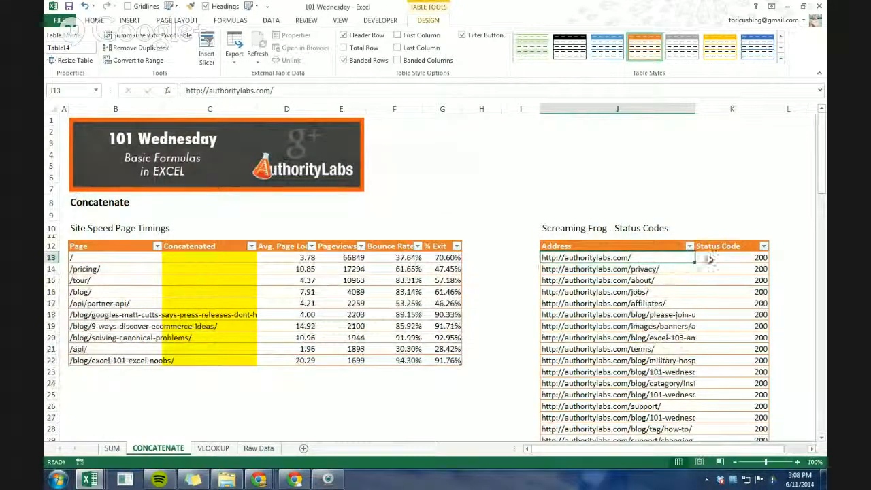
click(732, 258)
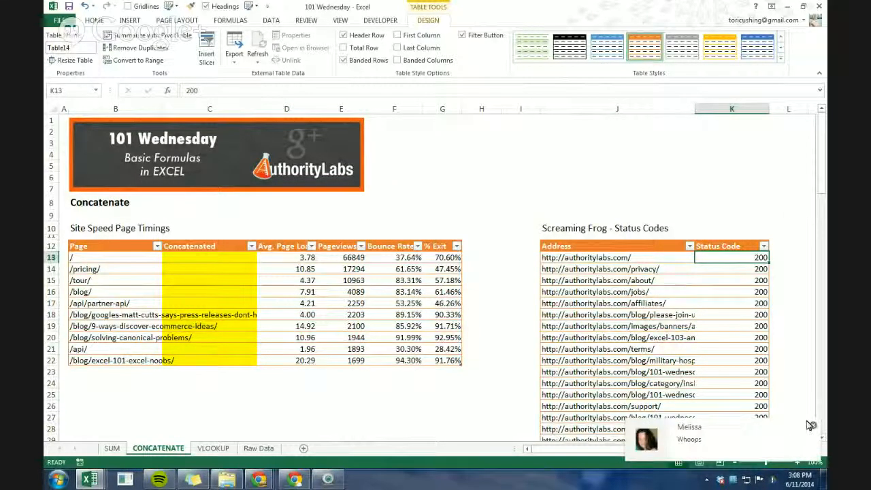
click(813, 427)
click(659, 268)
click(659, 259)
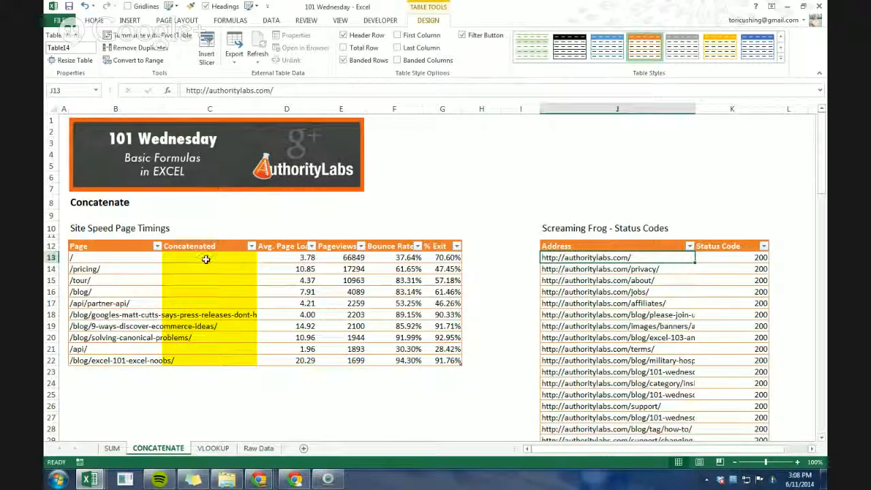
double_click(590, 259)
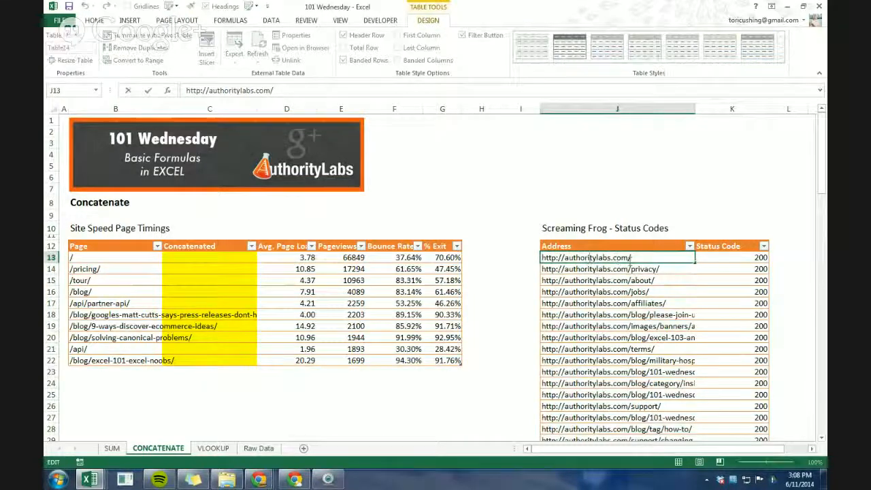
drag(629, 259, 546, 259)
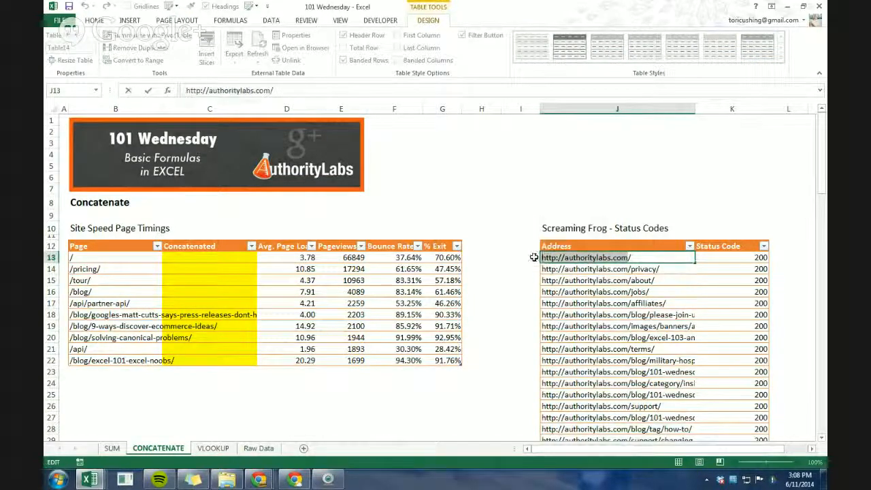
click(604, 279)
click(592, 258)
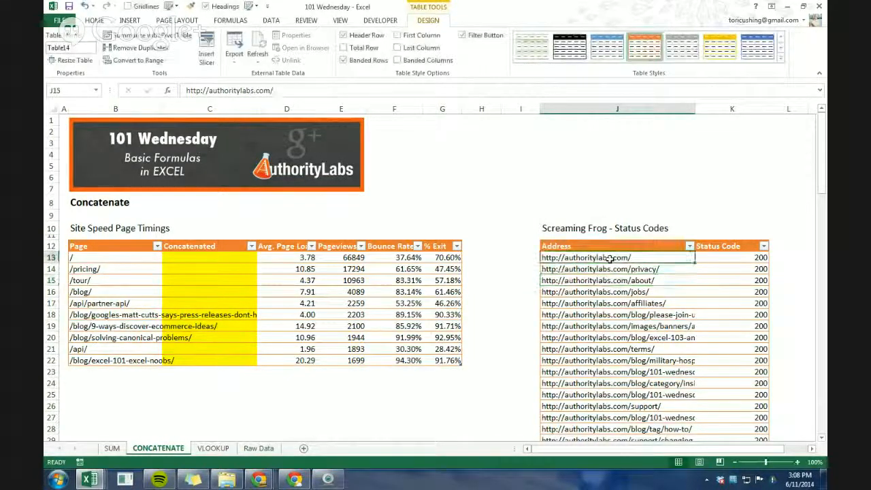
click(100, 259)
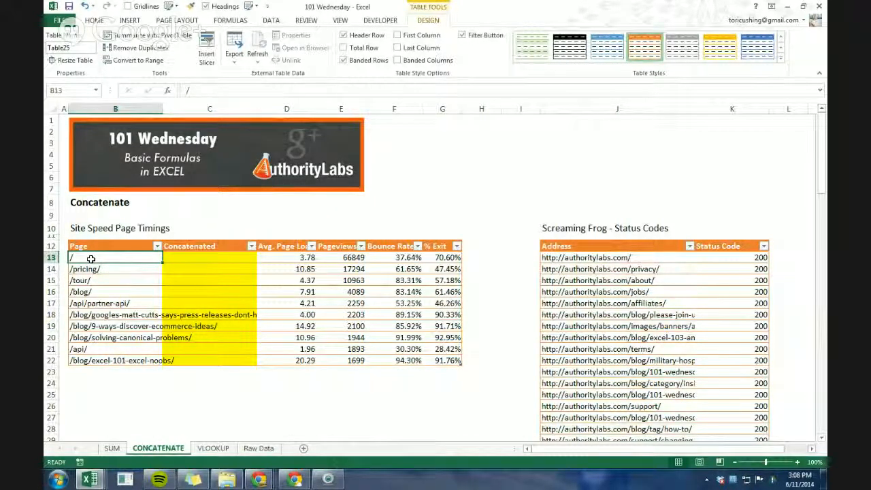
key(Down)
key(Down)
key(Down)
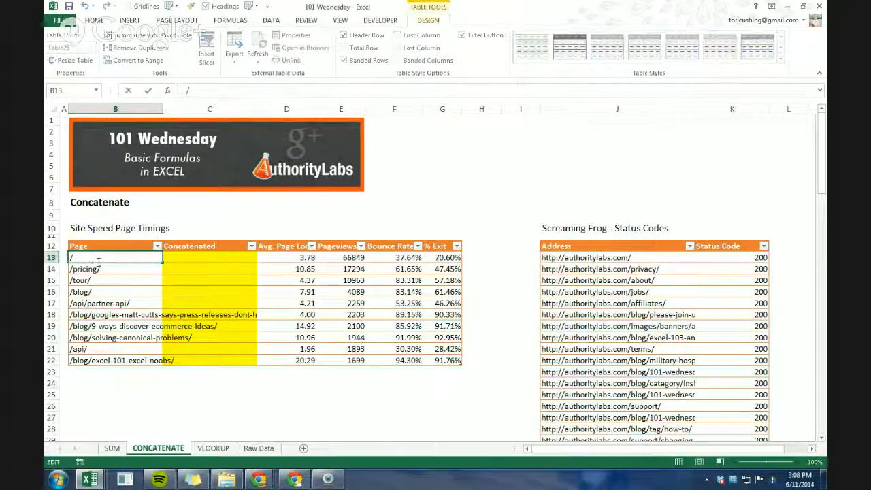
key(Up)
key(Up)
key(Up)
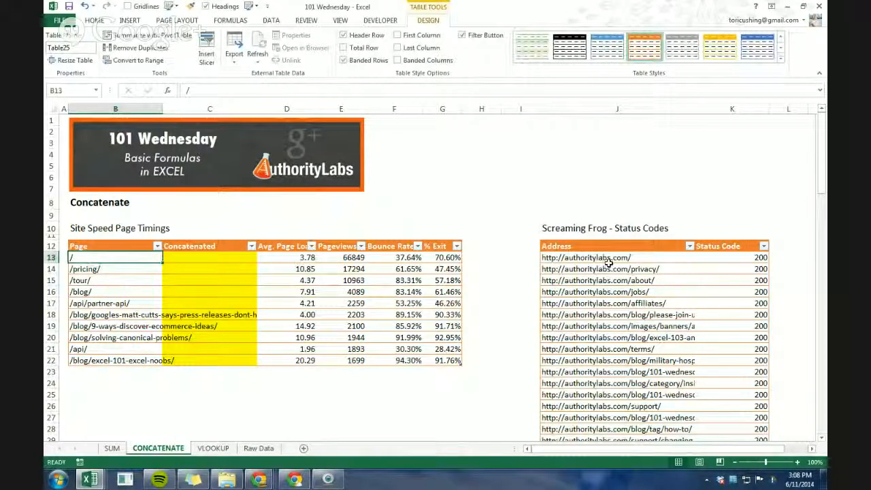
Inspect the whole Site Speed Page Timings table and the domain part of address J13 that its Page entries lack.
drag(114, 230, 453, 363)
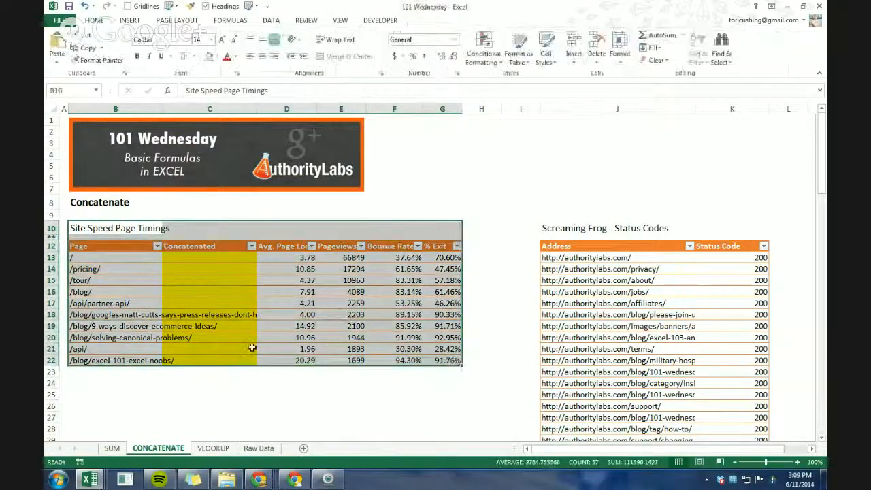
click(64, 315)
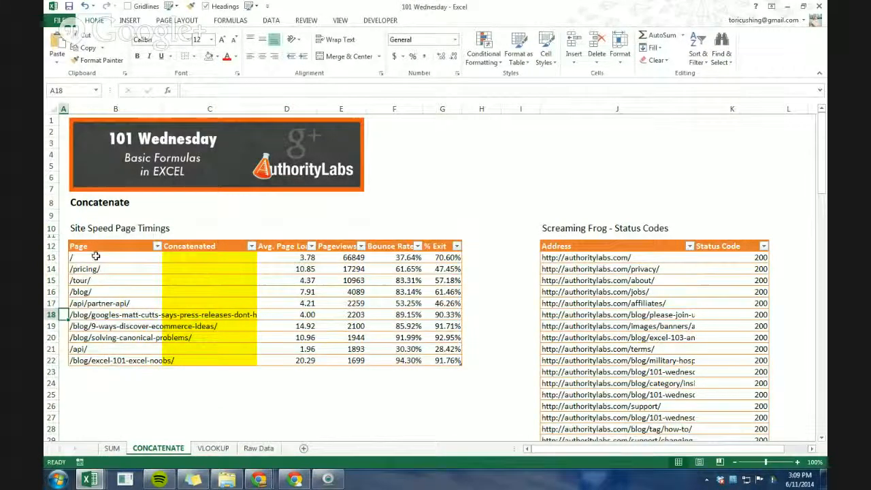
click(96, 255)
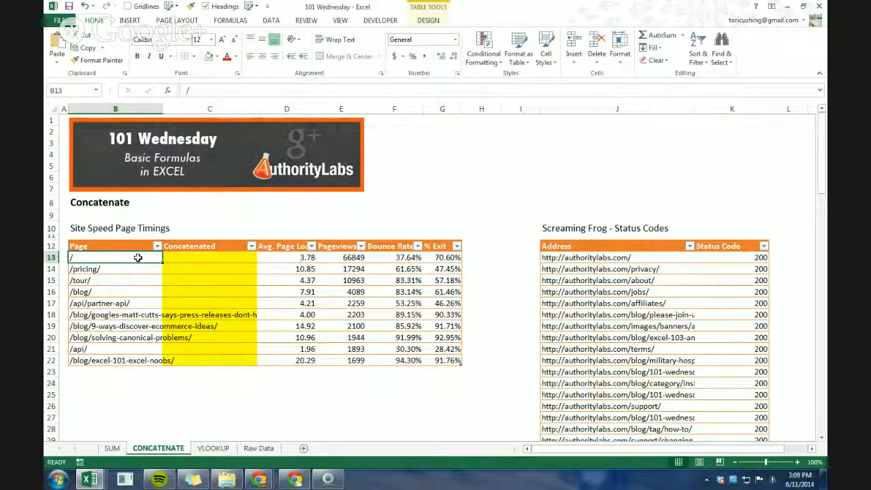
click(178, 258)
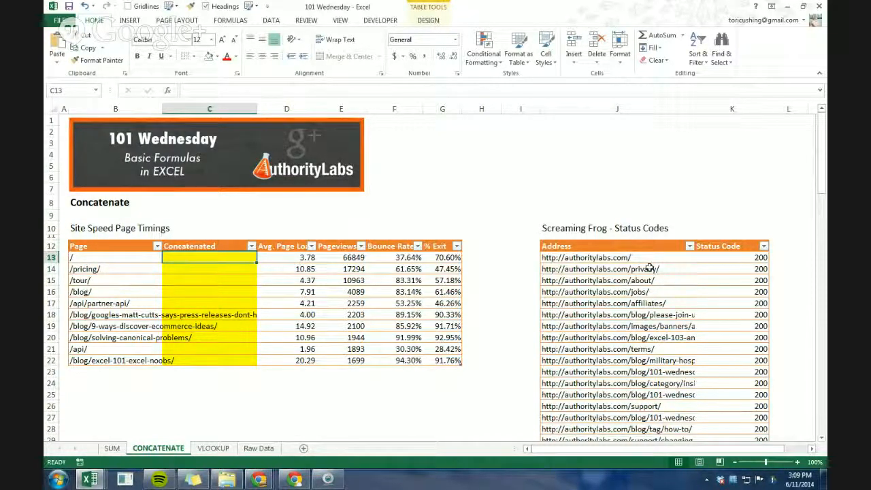
double_click(581, 258)
drag(589, 258, 537, 259)
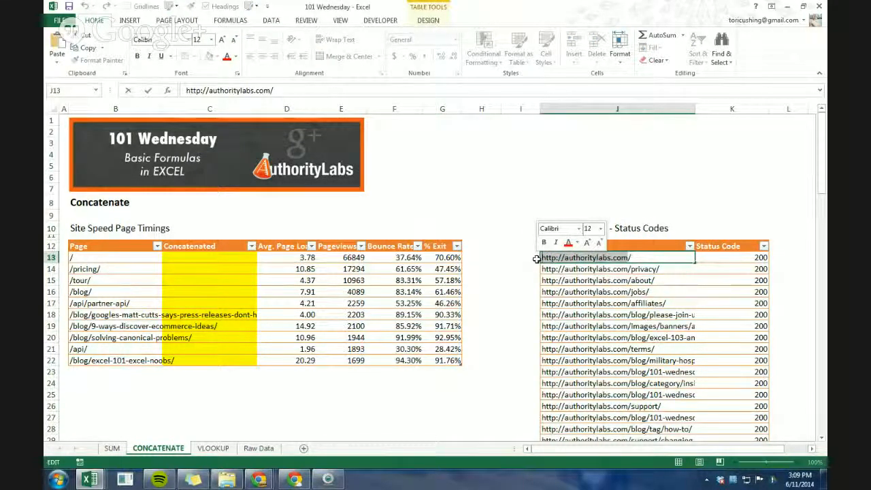
click(534, 263)
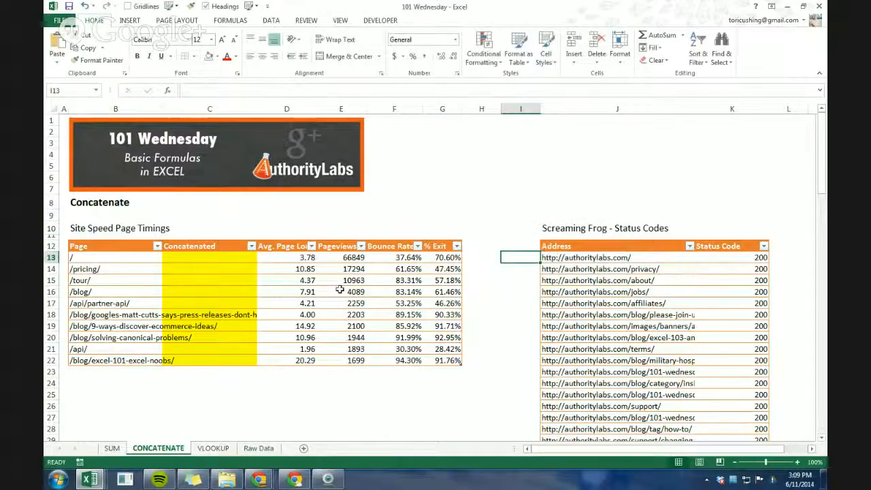
Compare the Page column's paths with the full URLs in the Address column and select cell C13 in the Concatenated column.
click(109, 260)
drag(112, 260, 118, 361)
click(132, 281)
click(125, 260)
click(119, 294)
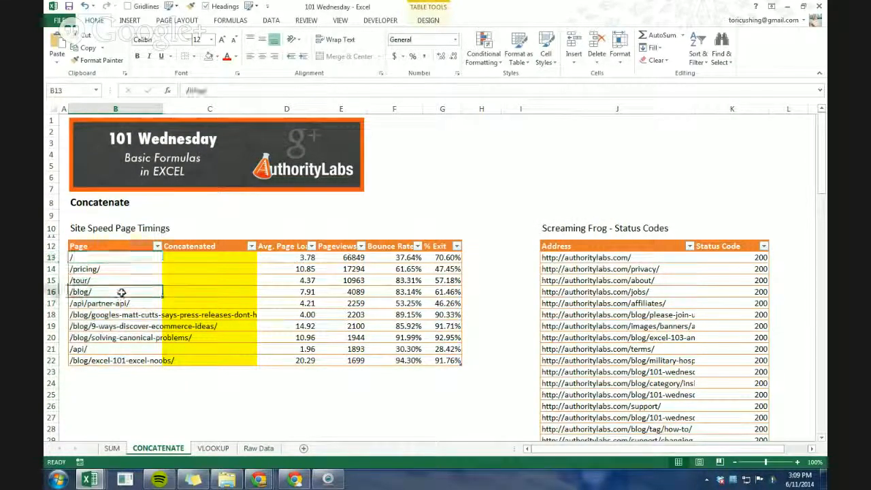
click(179, 258)
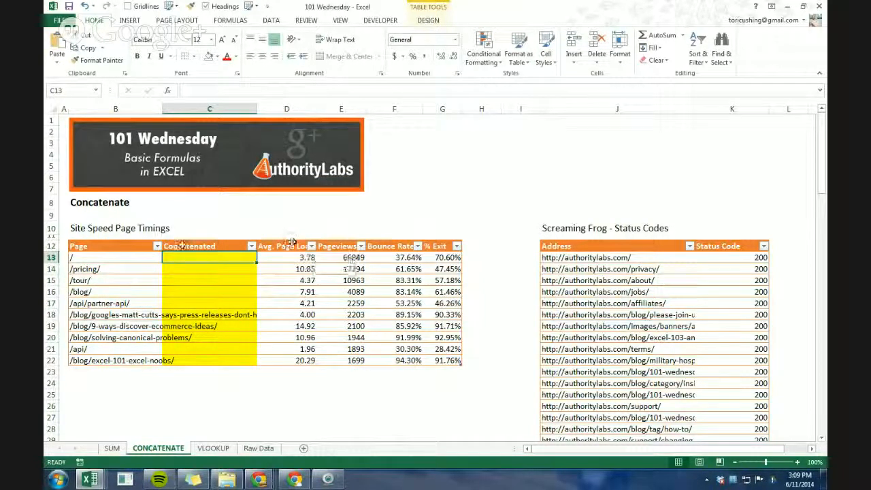
drag(137, 257, 167, 363)
drag(637, 259, 638, 372)
click(443, 371)
scroll(127, 252, up, 2)
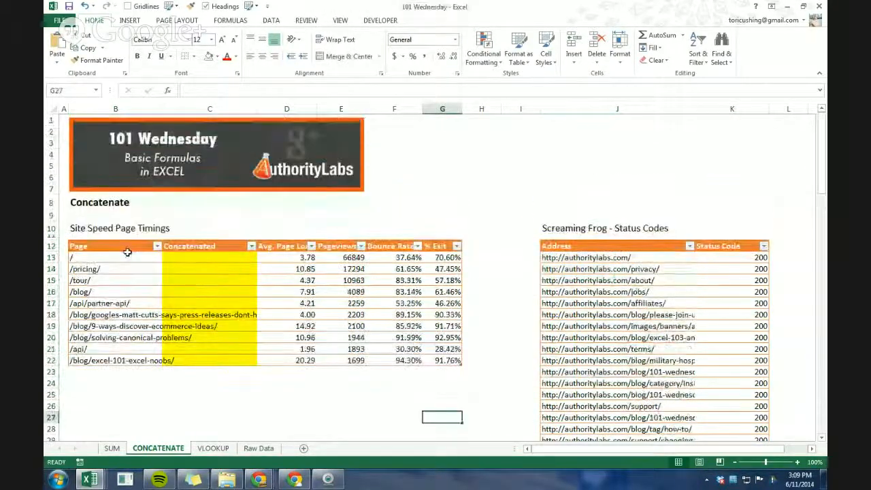
click(179, 256)
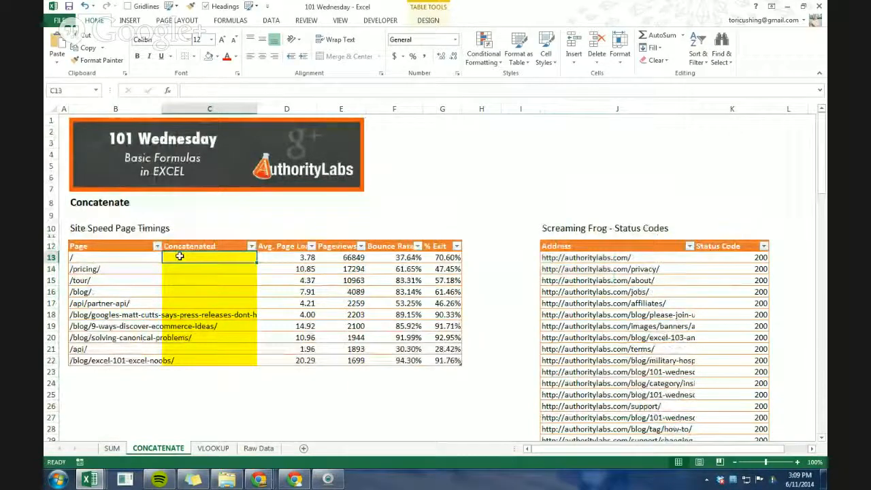
Try to join the address in J13 with the Page path in B13 using CONCATENATE in cell C13.
text(=)
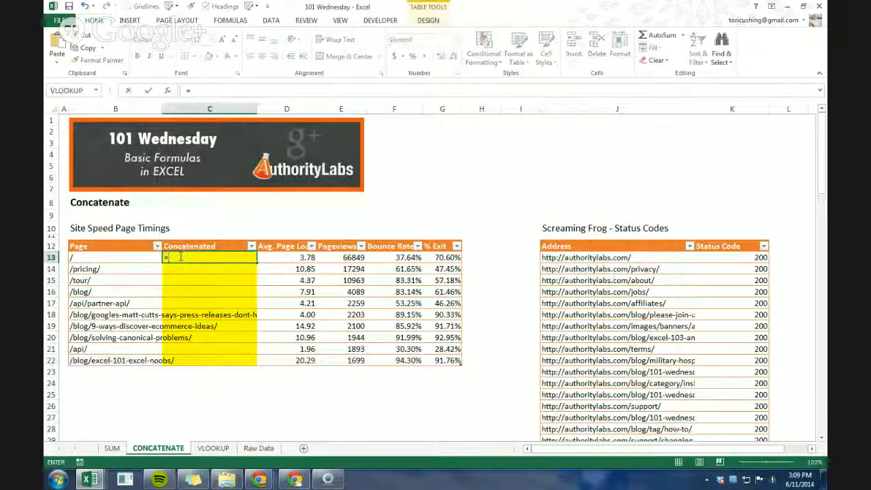
text(conc)
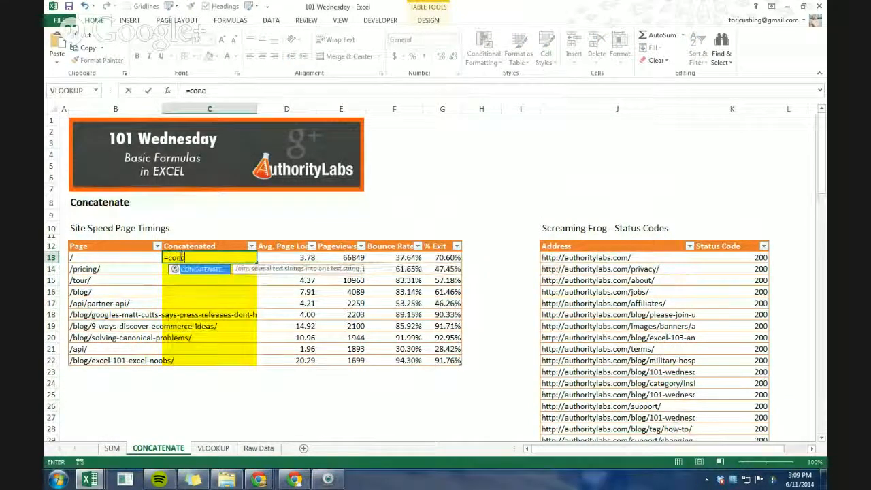
key(Tab)
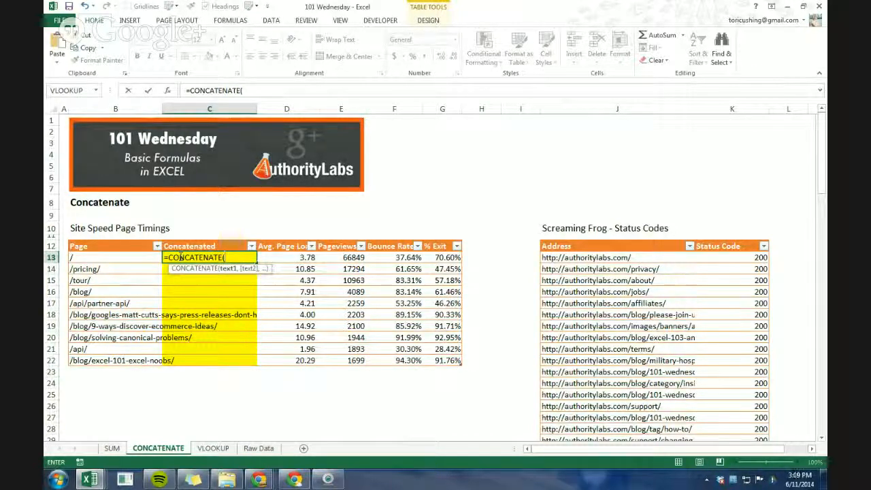
click(626, 258)
text(,)
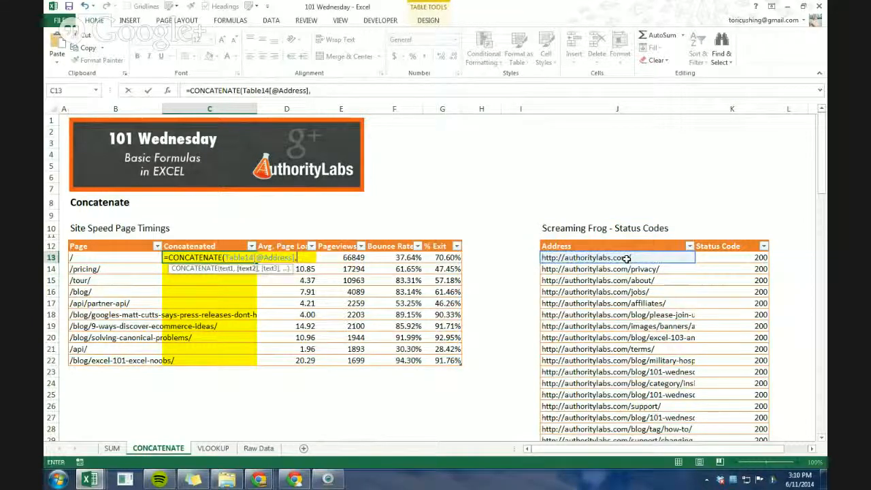
click(117, 259)
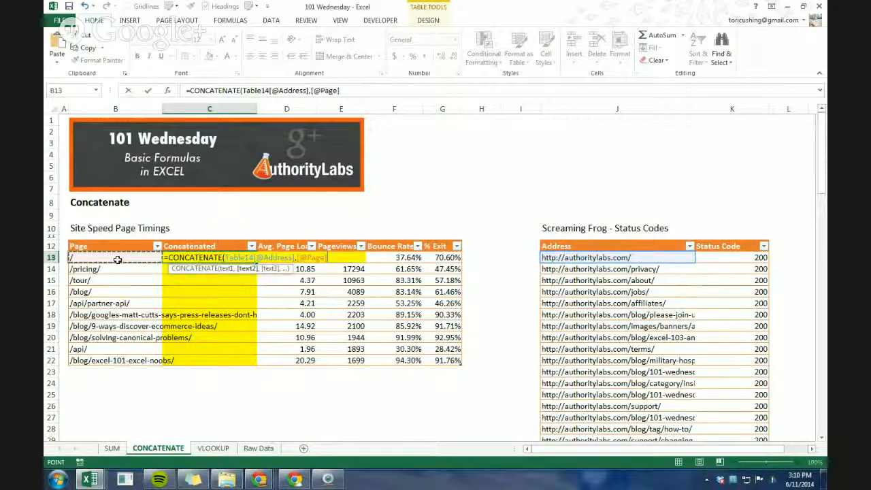
key(Return)
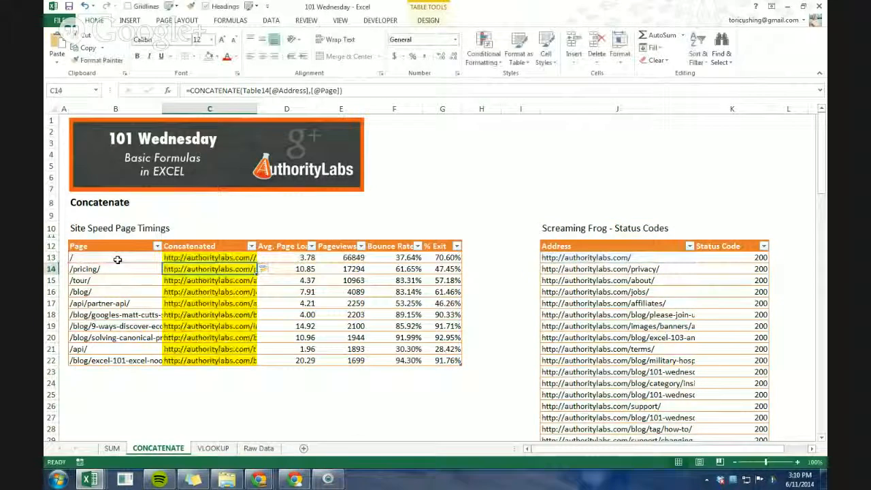
Review the formula in C13 and widen the Concatenated column to show more of each combined URL.
click(247, 258)
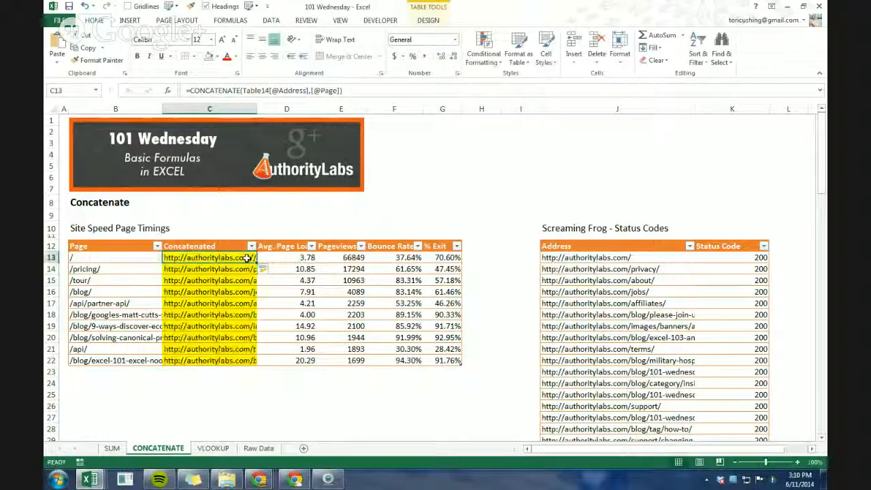
double_click(247, 259)
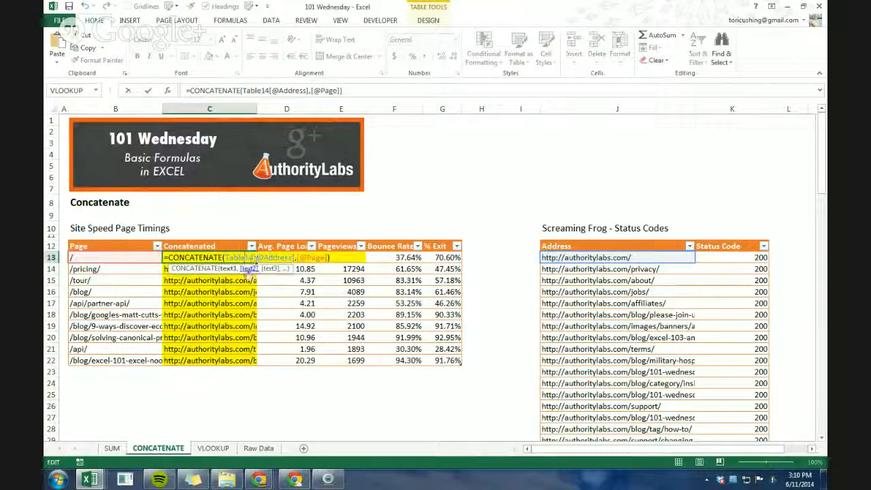
key(Return)
click(247, 257)
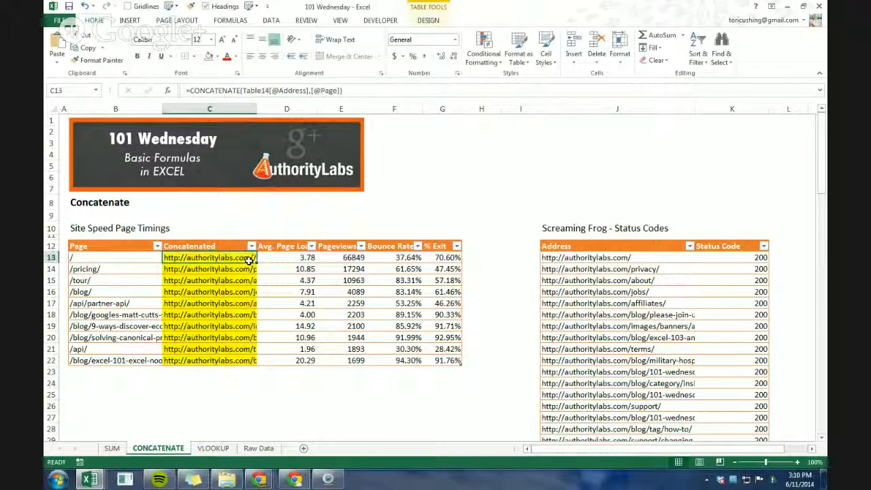
drag(257, 108, 305, 115)
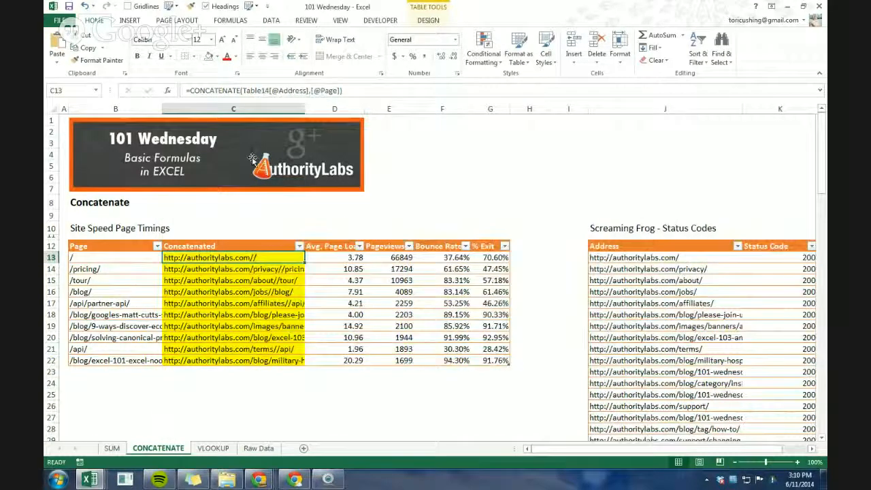
Recheck the formula in C13 and clear the contents of the Concatenated cells C13:C22.
double_click(220, 258)
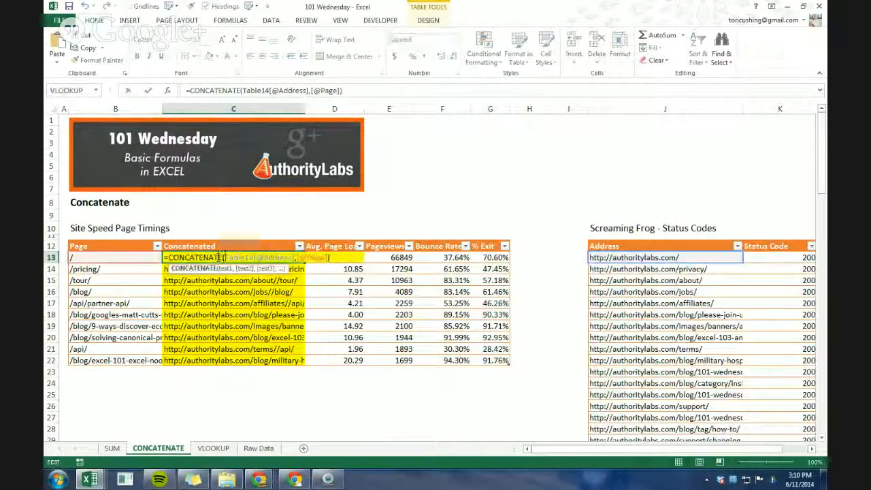
click(235, 303)
drag(265, 259, 276, 358)
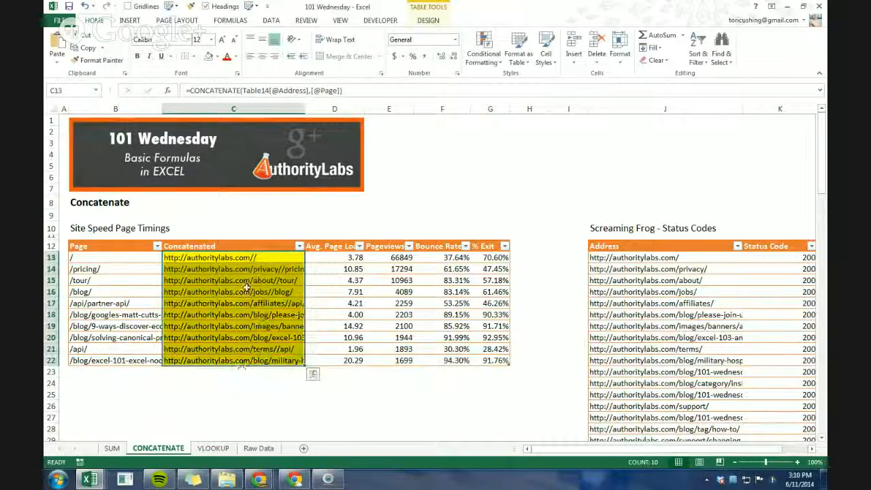
key(Delete)
click(249, 261)
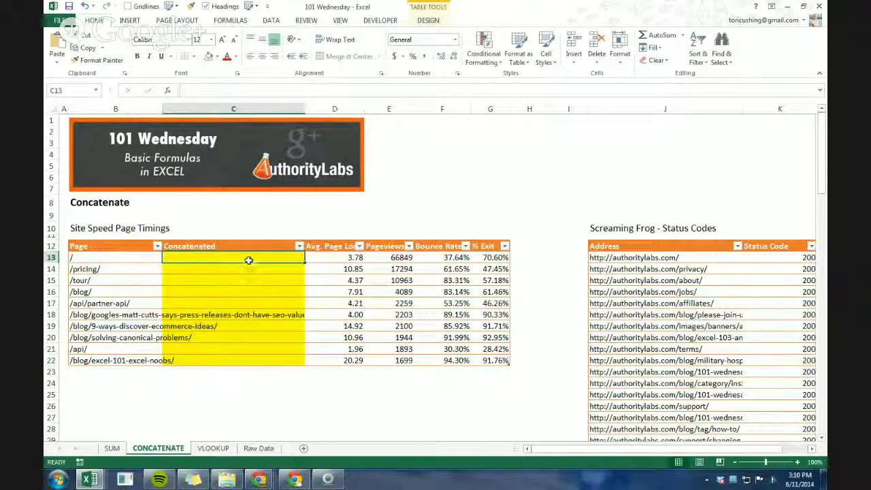
text(=con)
key(Tab)
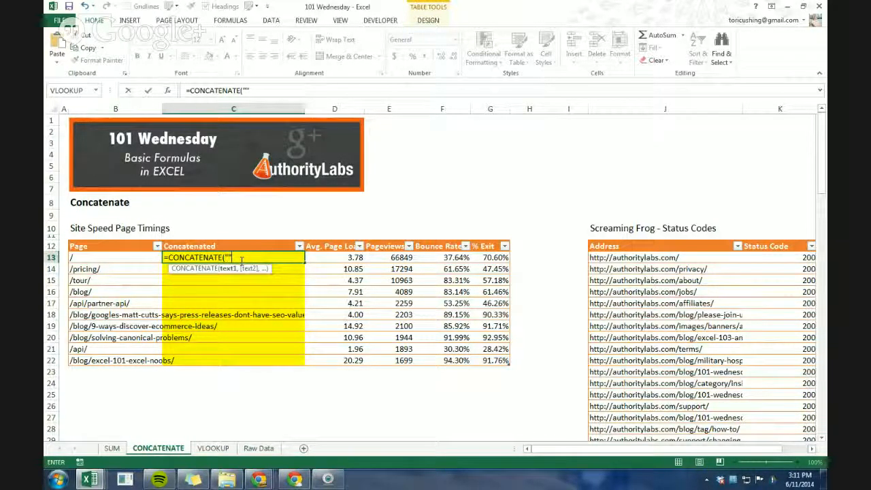
text(,)
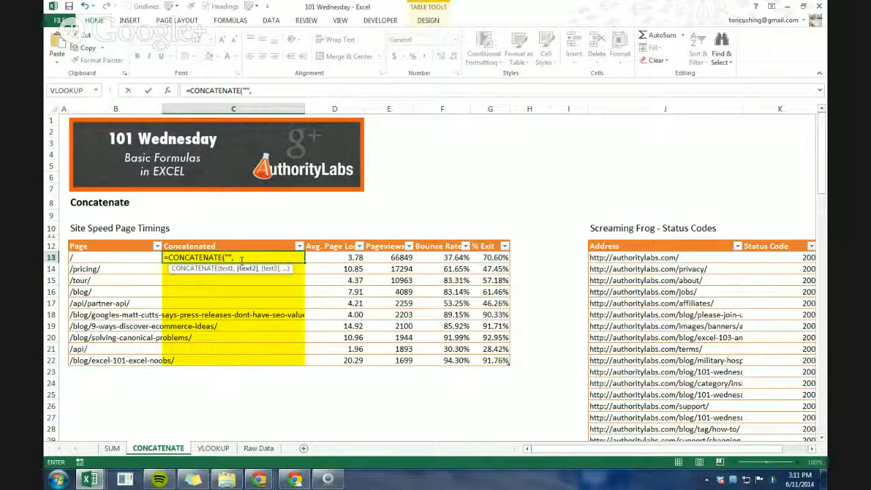
click(120, 258)
click(232, 258)
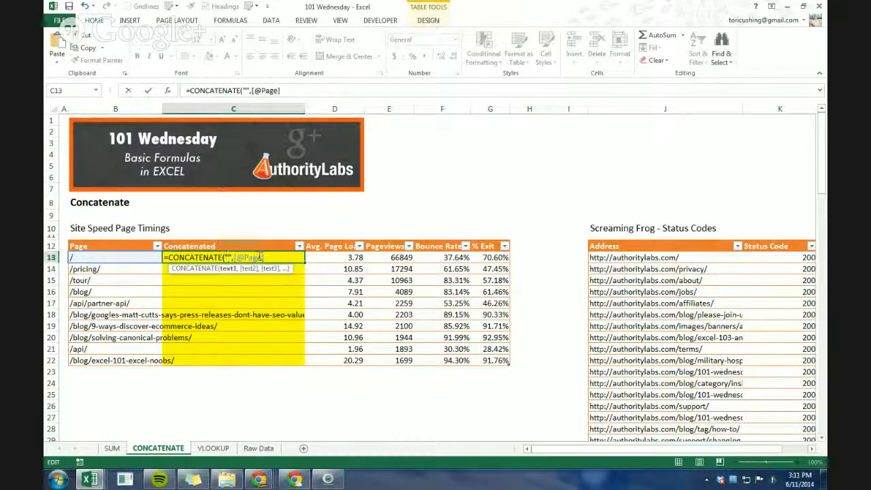
text(http://authoritylabs.com)
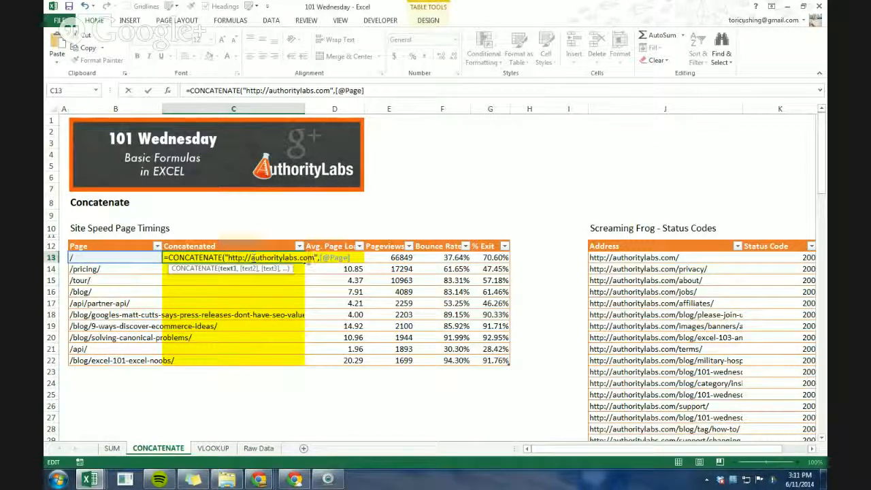
click(333, 258)
drag(320, 258, 349, 257)
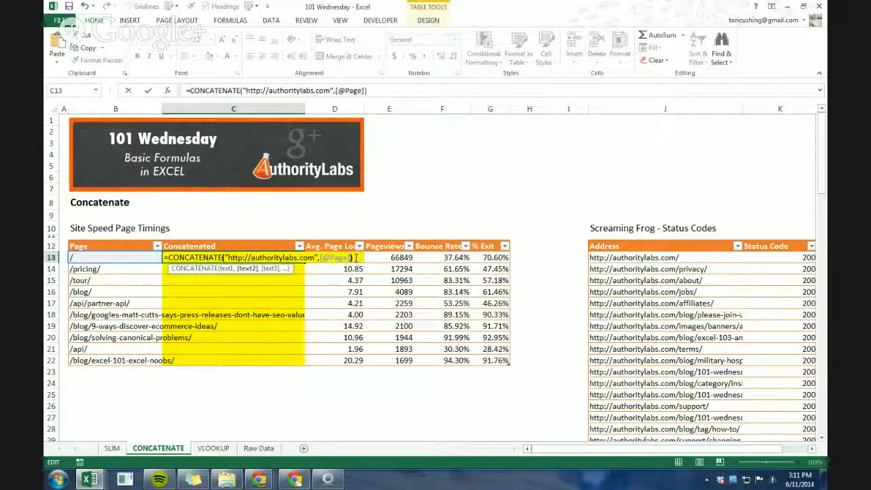
key(Return)
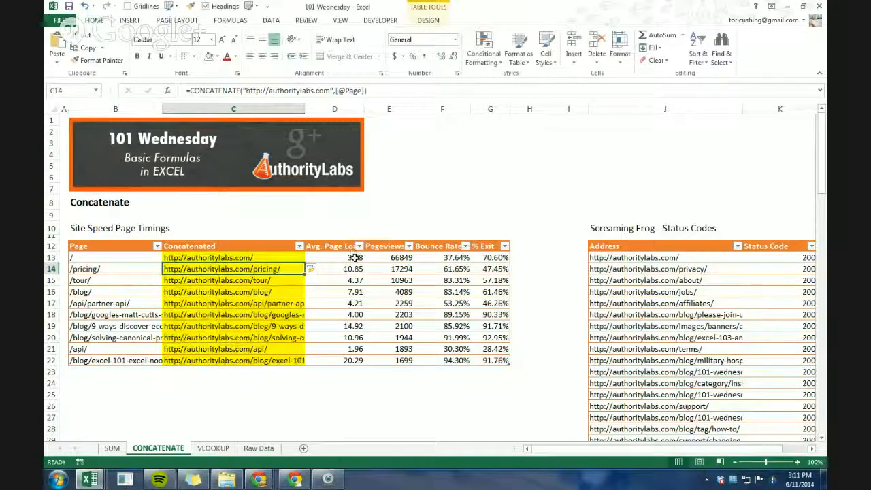
Fill the C13 formula down through C22 and review the formulas in C16 and C13.
click(264, 260)
mouse_move(304, 263)
mouse_down()
mouse_move(302, 304)
mouse_move(305, 264)
mouse_up()
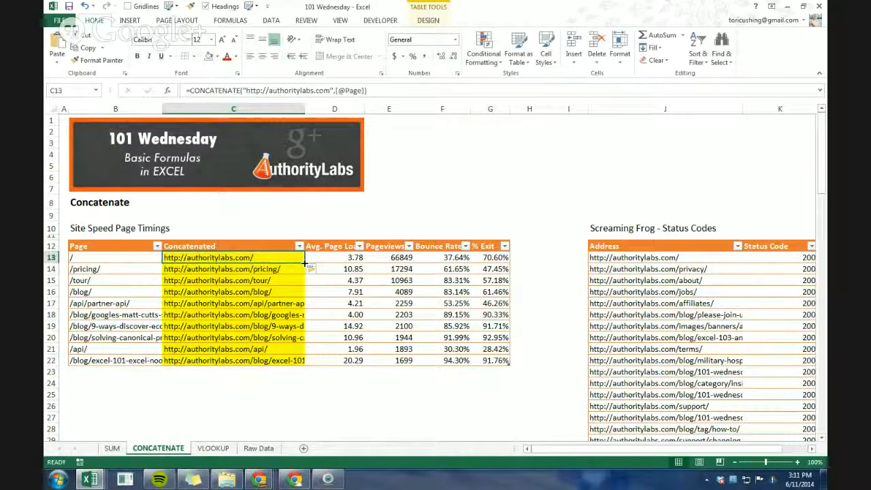
drag(305, 263, 304, 366)
click(270, 292)
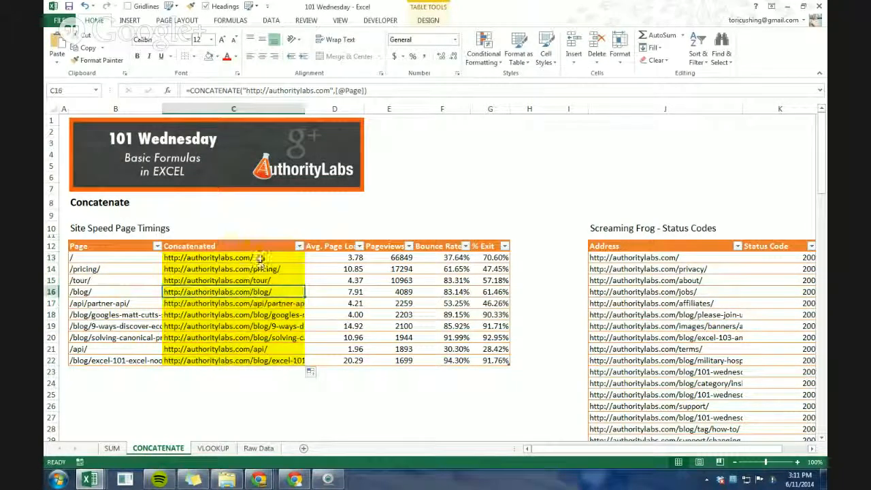
double_click(249, 258)
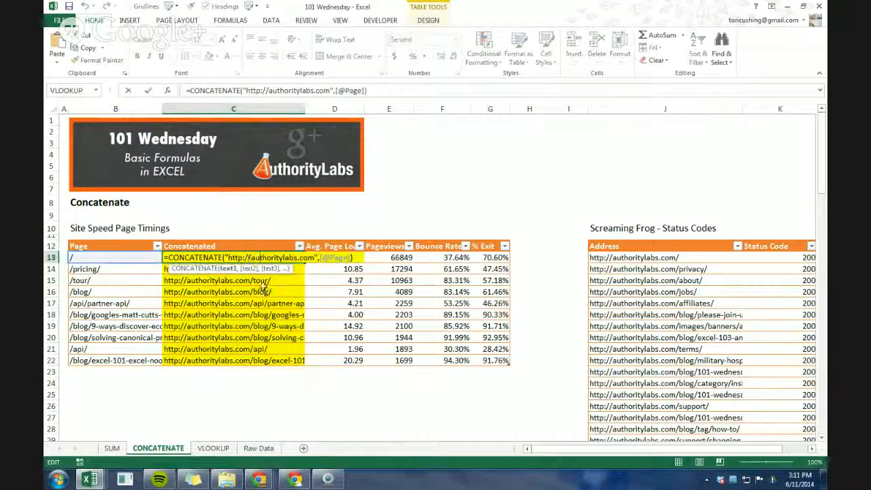
key(Return)
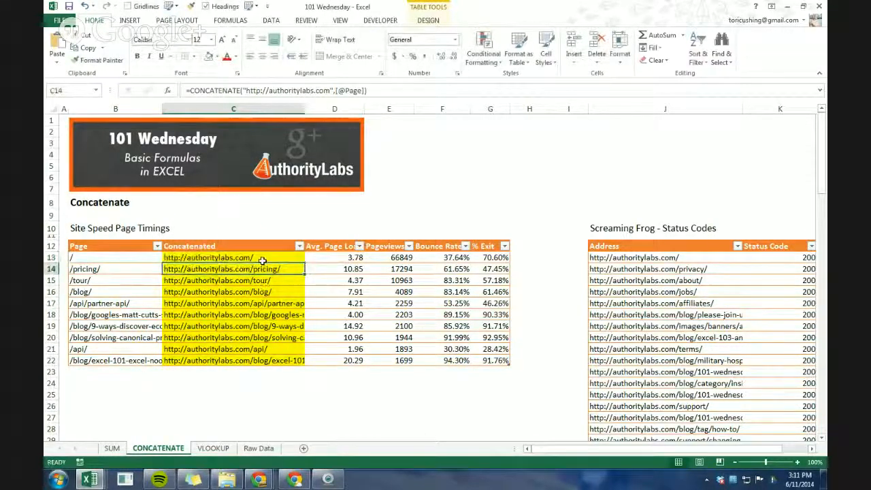
Copy the formula cell C13 and paste it into C25 below the table.
click(262, 259)
key(ctrl+c)
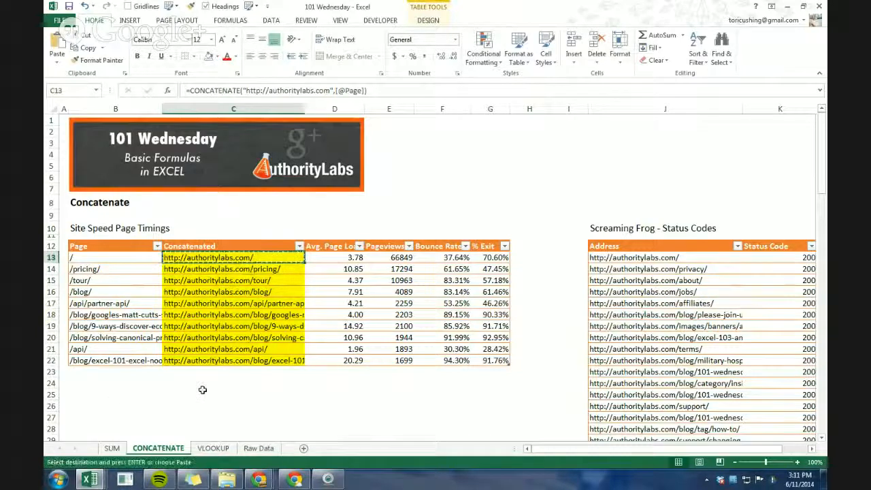
click(218, 394)
key(ctrl+v)
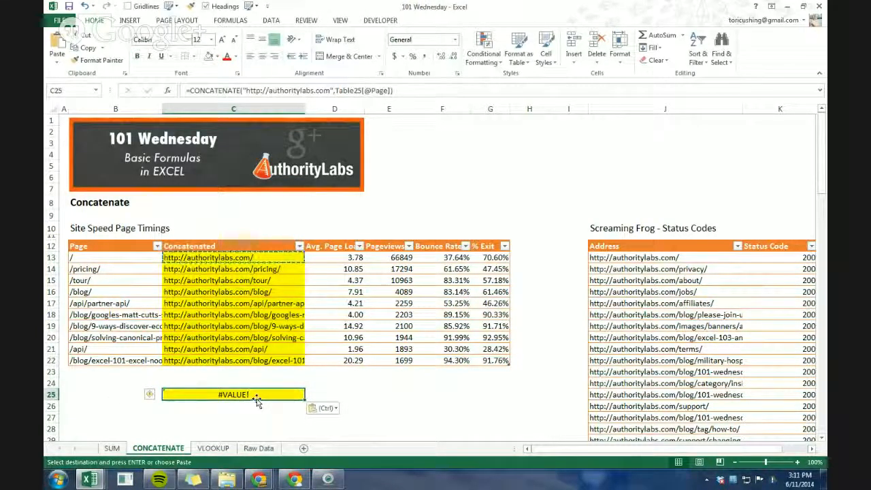
Delete the pasted formula from C25 and remove the yellow fill and leftover border from that area.
drag(246, 256, 248, 359)
click(241, 258)
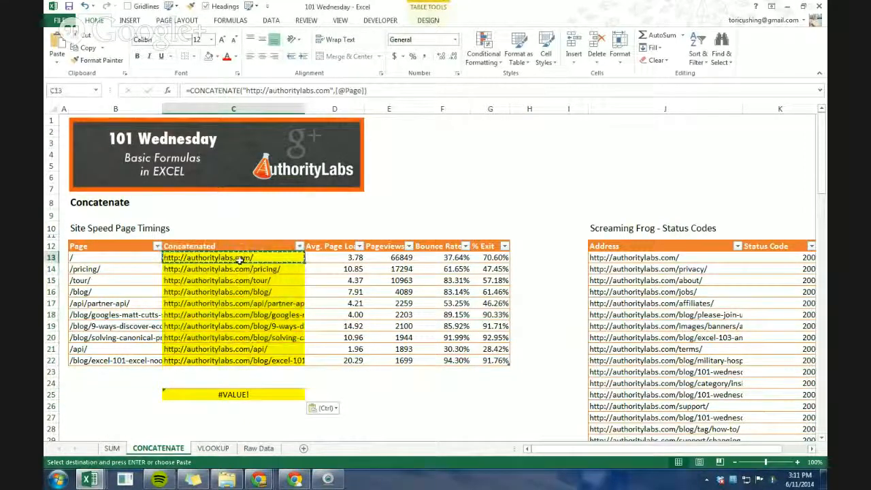
click(234, 395)
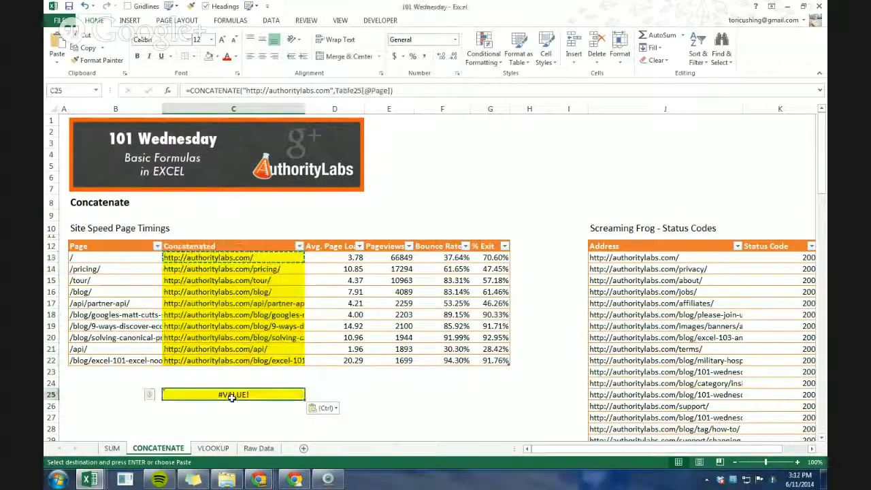
key(Delete)
click(208, 57)
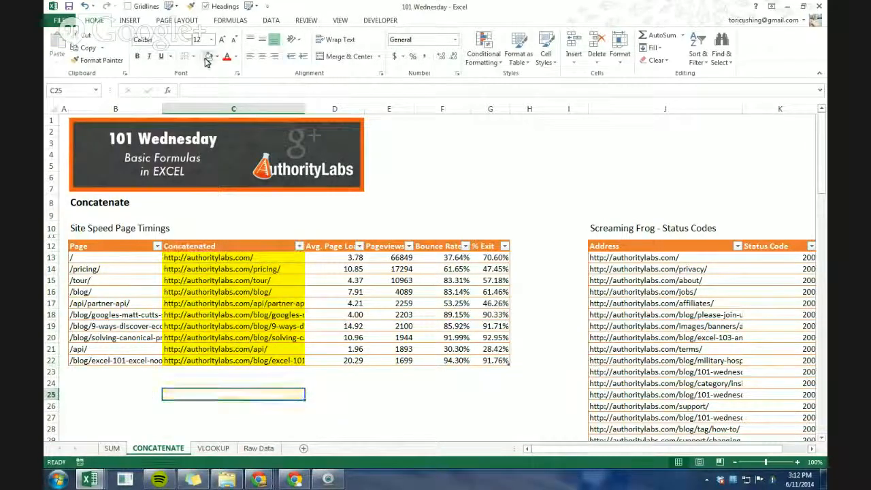
click(213, 258)
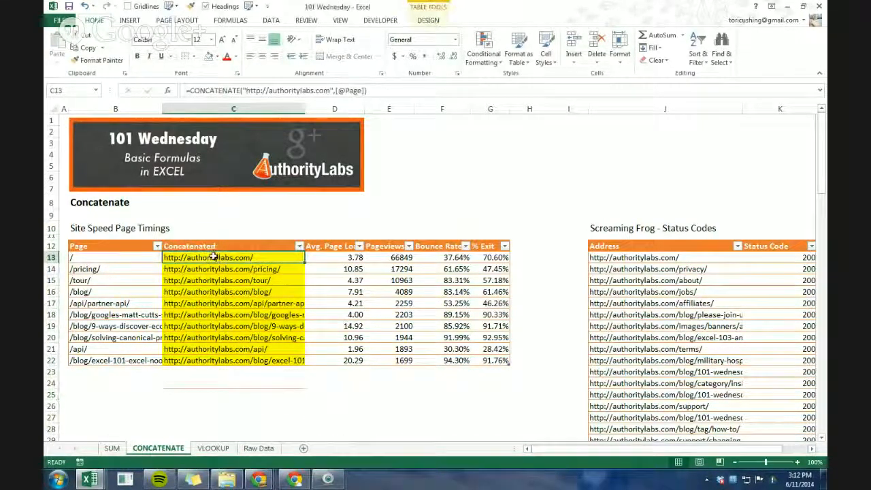
drag(213, 257, 212, 308)
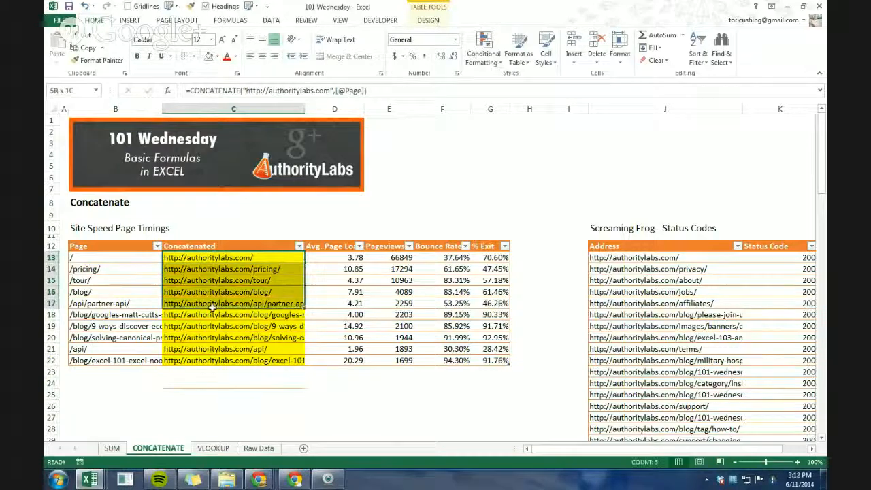
drag(204, 385, 205, 395)
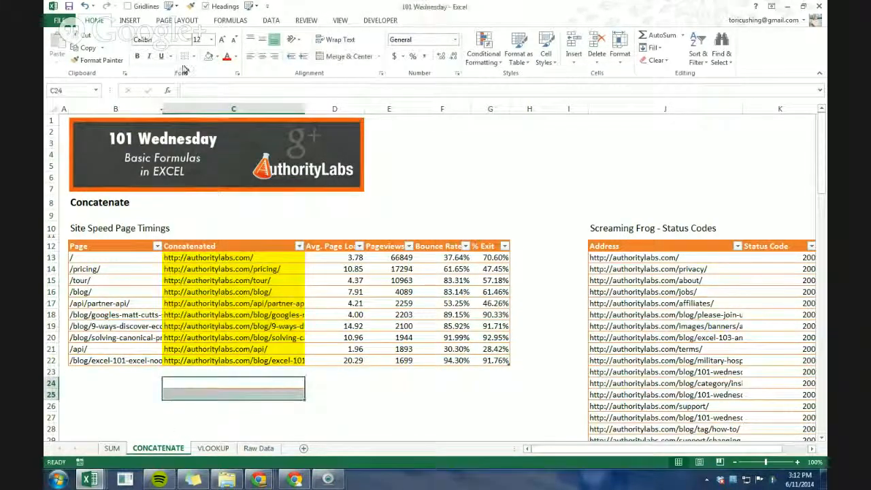
Copy C13:C22 and paste it back in place as values only, then check the content of C13.
drag(206, 257, 203, 358)
key(ctrl+c)
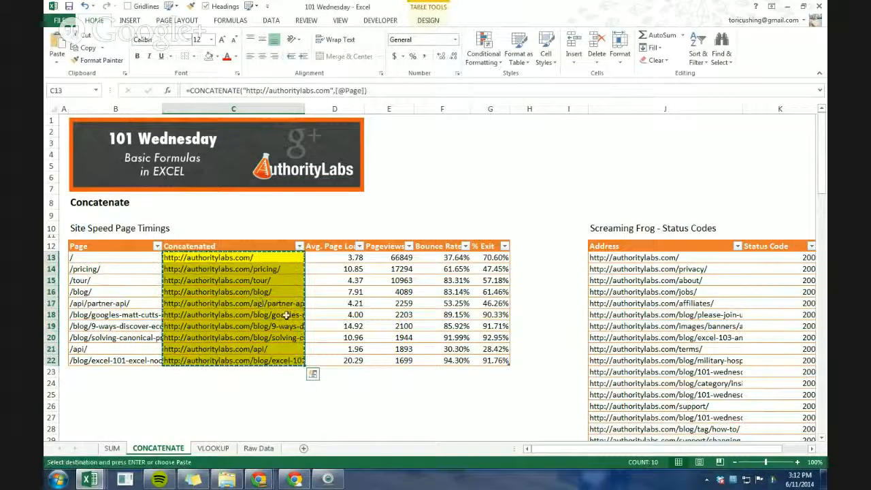
click(129, 20)
click(94, 20)
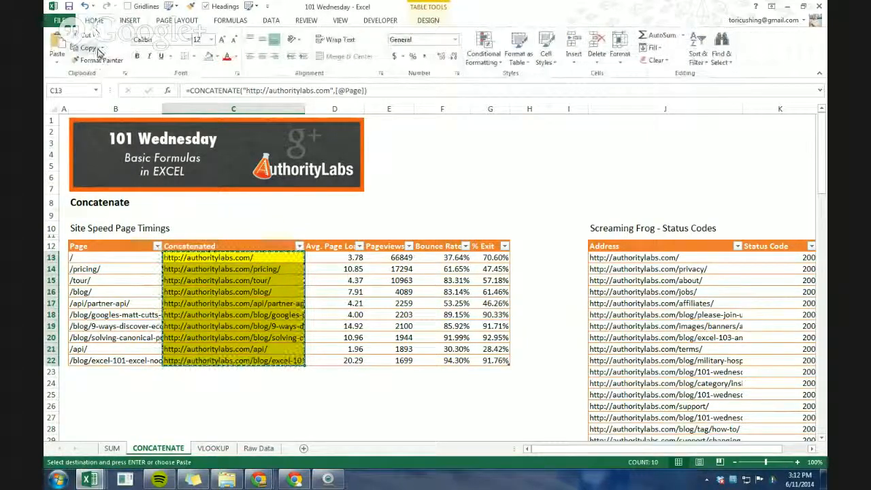
click(58, 62)
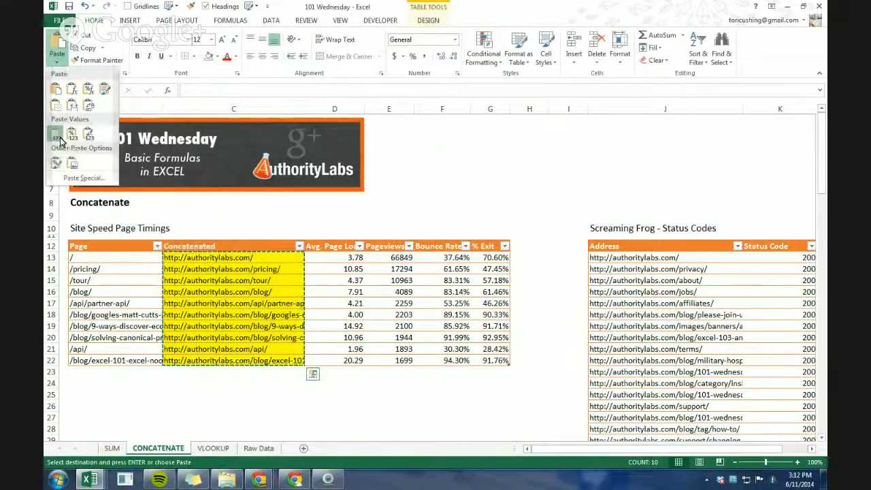
click(57, 134)
click(247, 260)
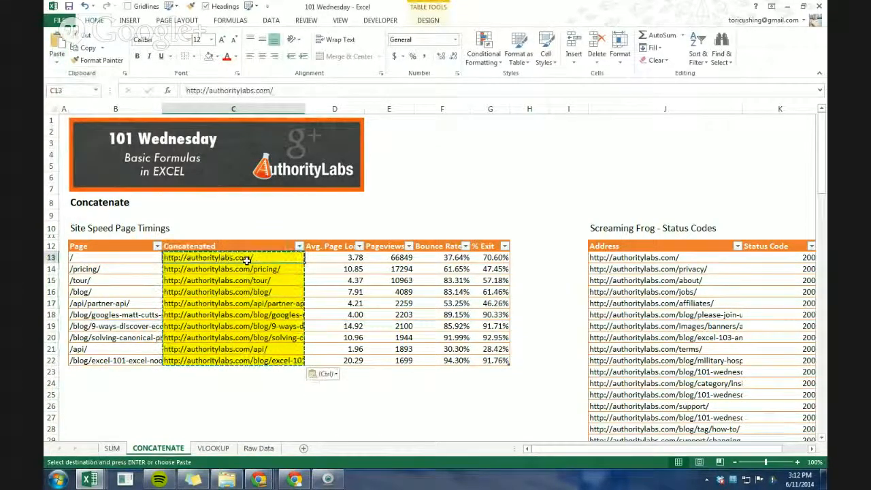
Copy the plain URL in C13 and paste it into C25 below the table.
key(ctrl+c)
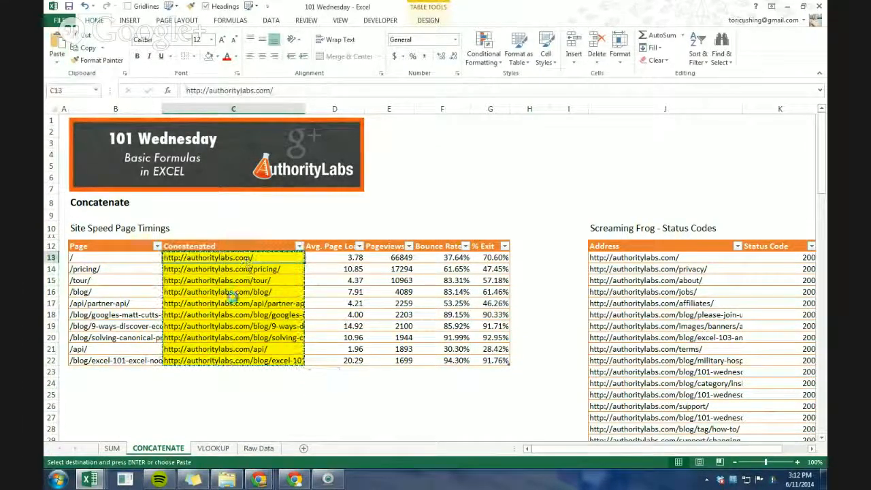
click(222, 394)
key(ctrl+v)
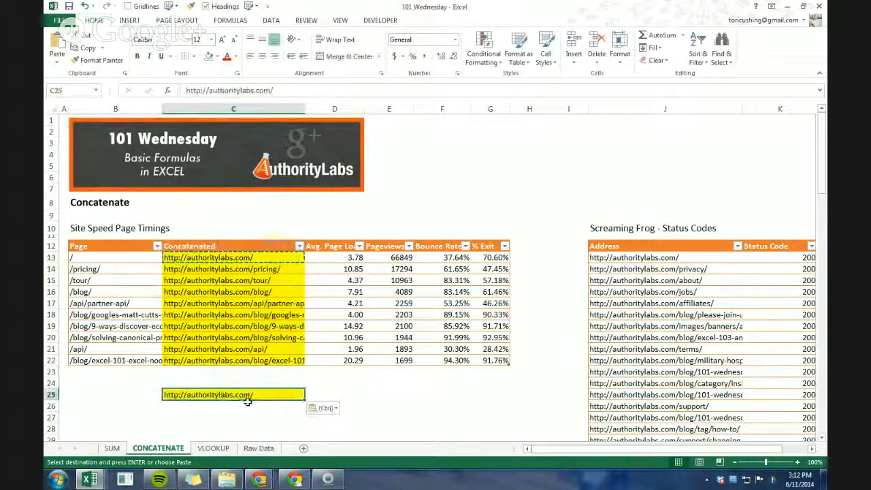
key(Down)
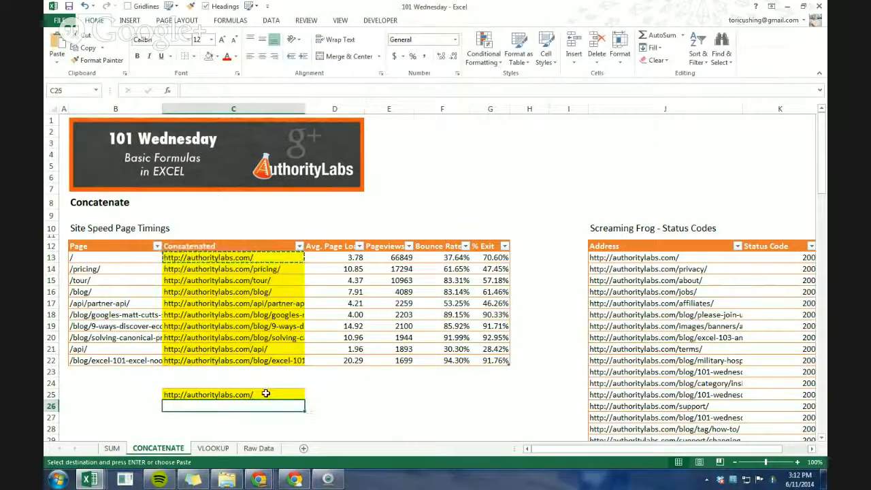
Undo the paste in C25 and the values-only paste in C13:C22, and check the formulas in C17, C15, C19 and C20.
key(ctrl+z)
click(243, 305)
key(ctrl+space)
key(ctrl+c)
click(241, 305)
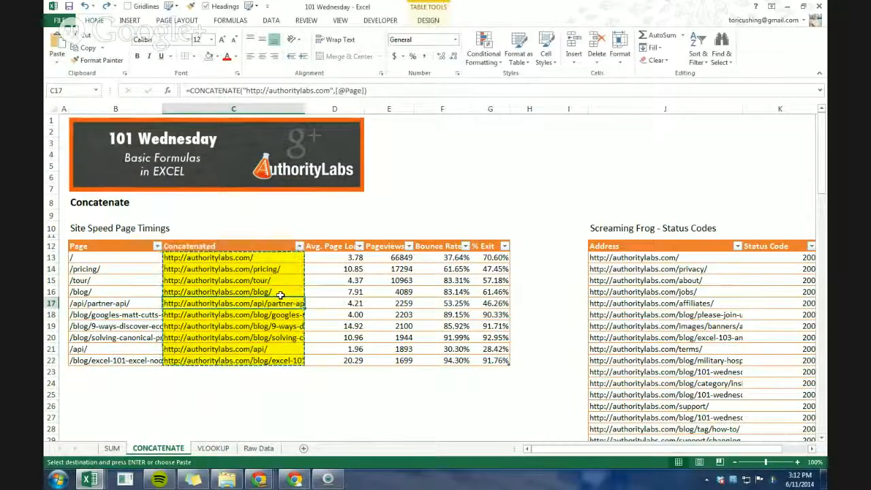
click(233, 277)
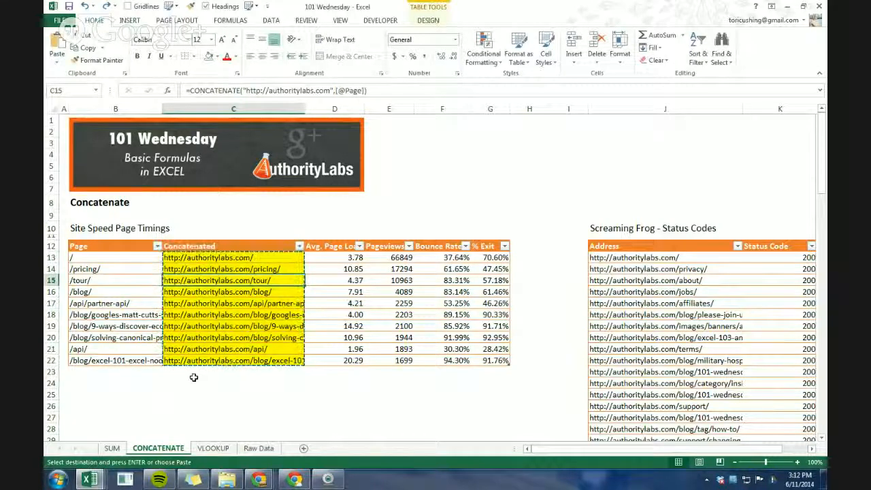
click(204, 326)
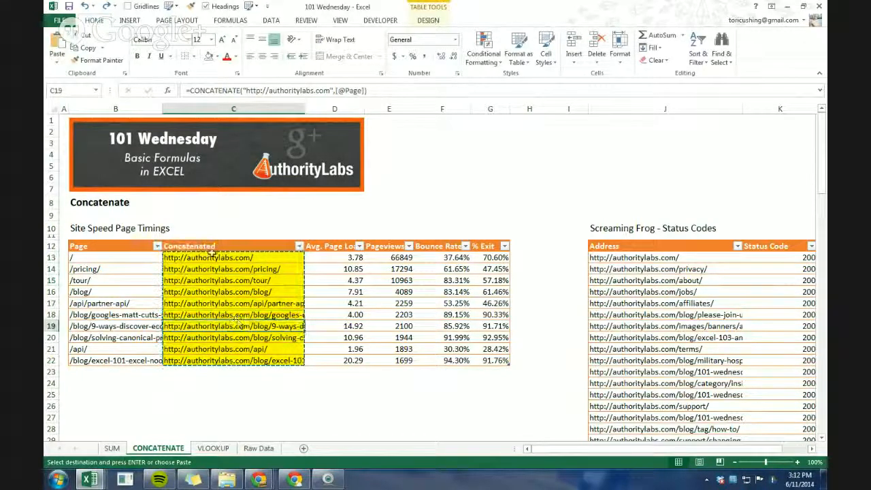
drag(213, 255, 220, 355)
key(ctrl+v)
click(214, 335)
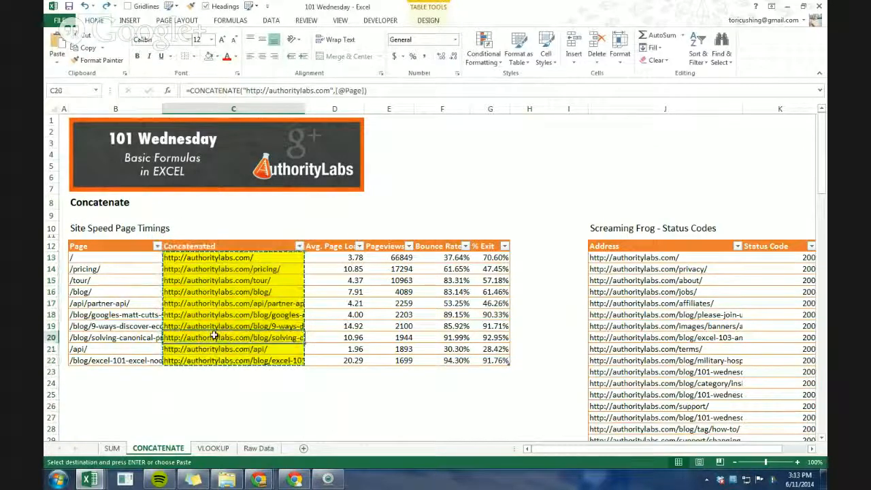
click(218, 407)
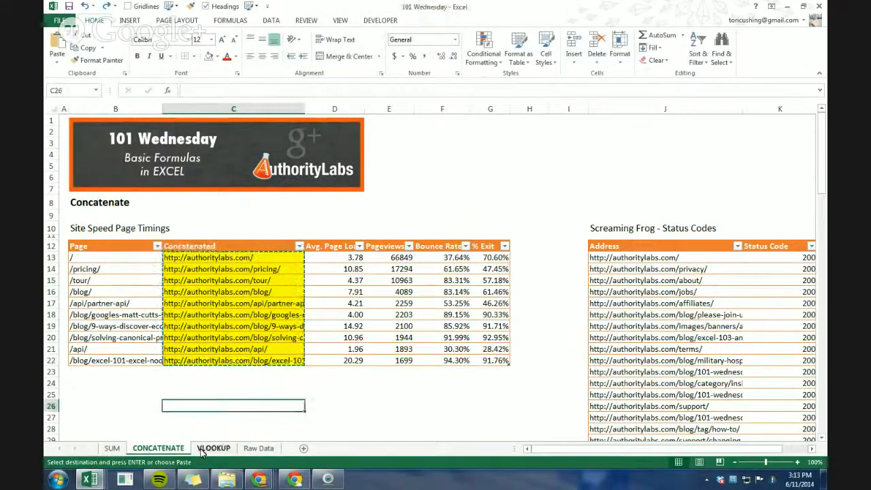
Compare the Address entries on the VLOOKUP sheet with the full URLs in the Address column of the CONCATENATE sheet.
click(213, 448)
click(359, 338)
drag(479, 257, 484, 272)
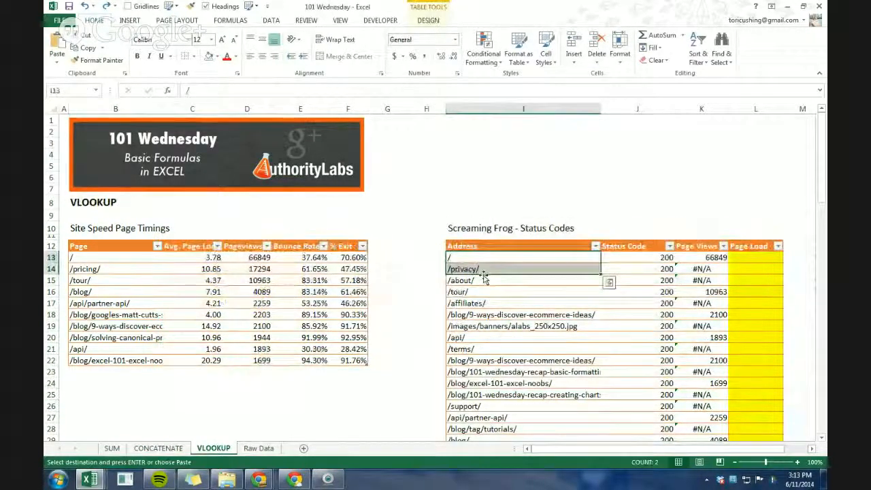
click(484, 258)
scroll(483, 280, down, 1)
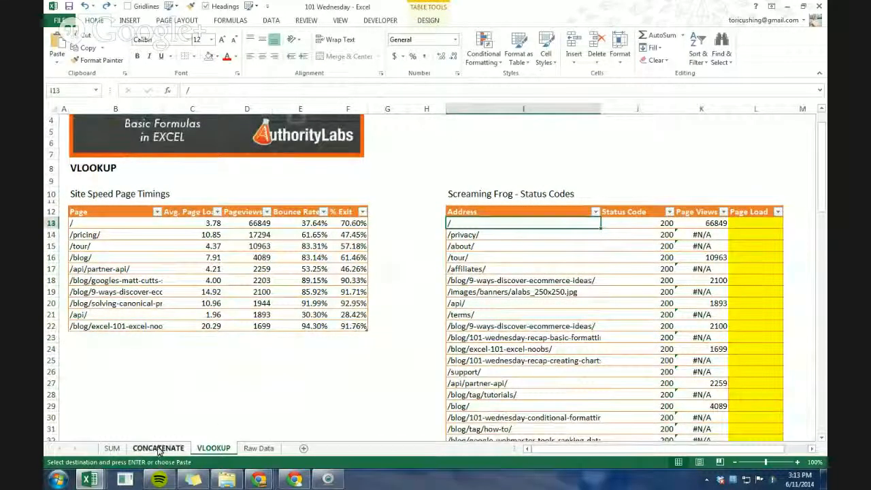
click(455, 303)
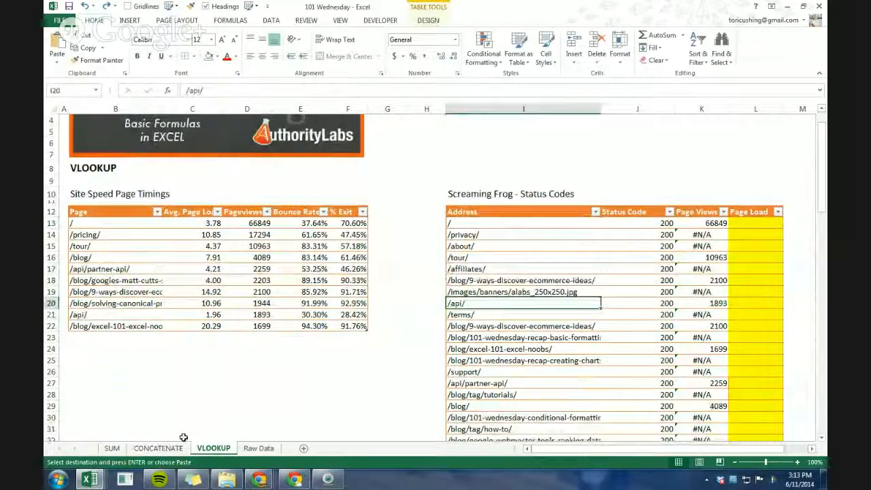
click(174, 447)
click(642, 257)
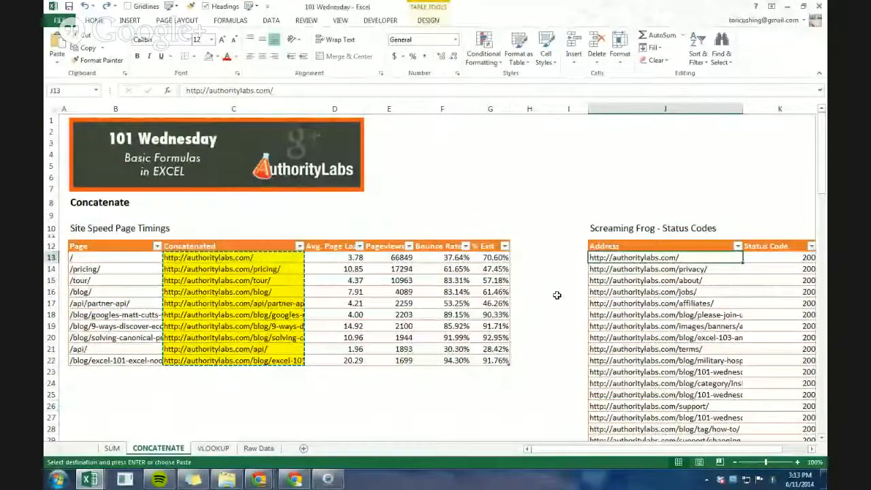
click(213, 448)
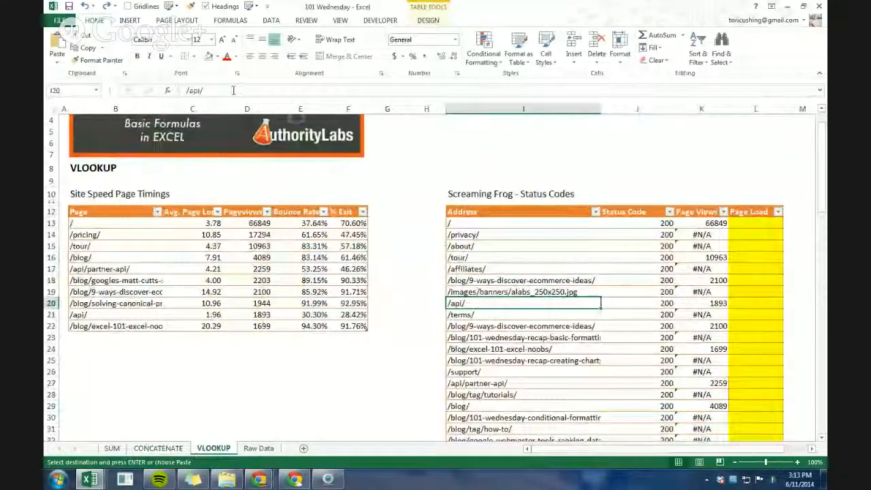
key(ctrl+f)
click(380, 331)
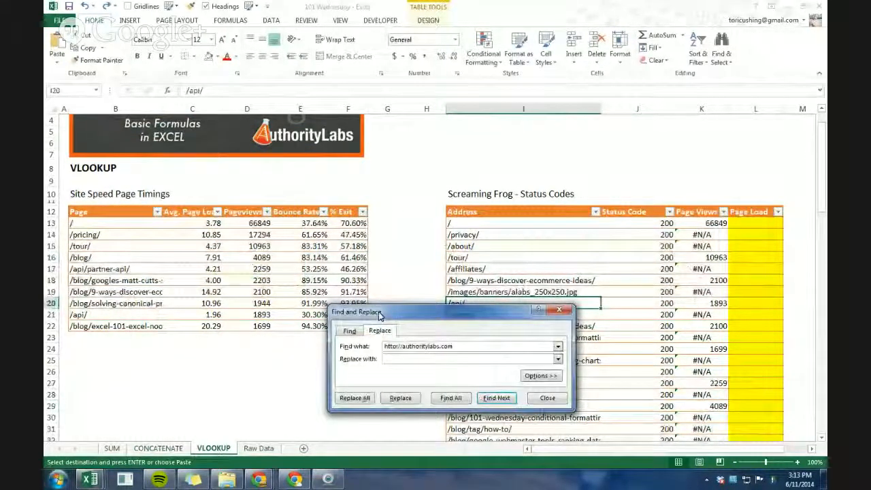
drag(380, 313, 379, 283)
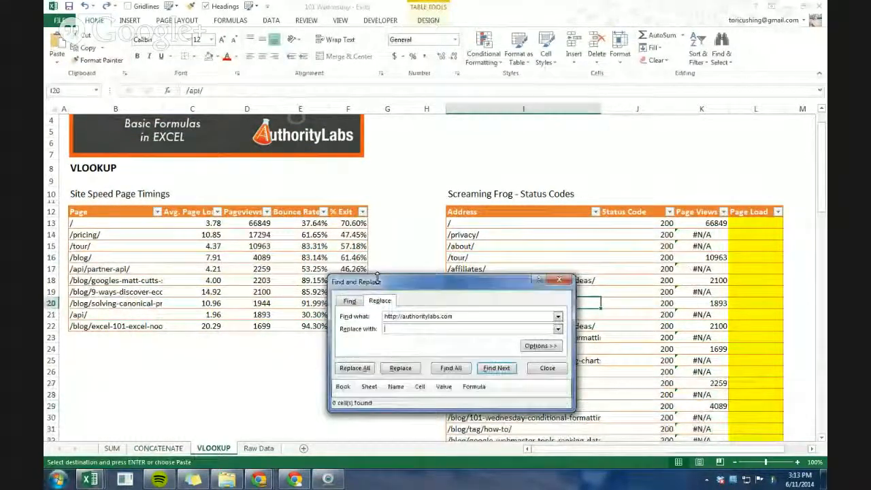
double_click(449, 316)
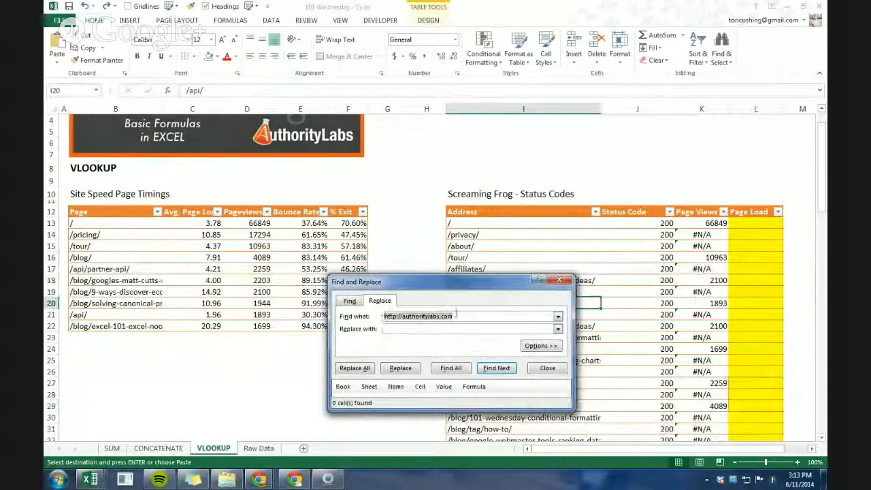
click(389, 328)
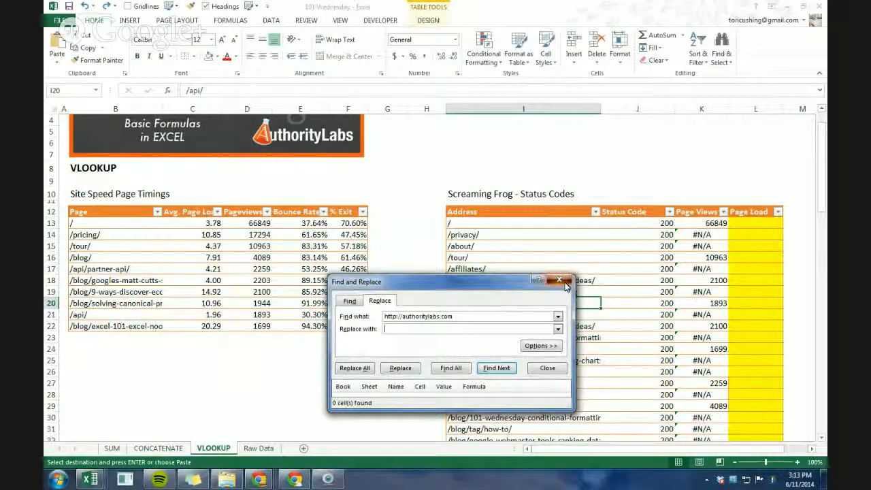
click(559, 280)
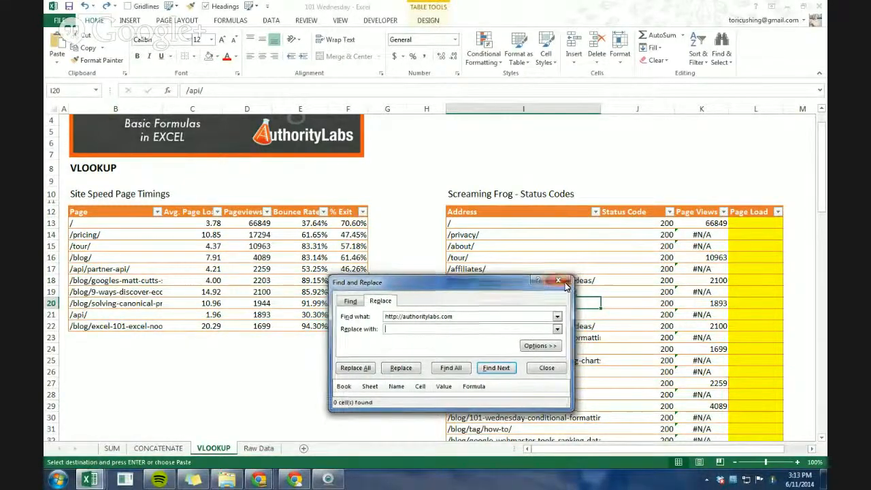
click(394, 256)
Examine the VLOOKUP formula in K13 of the Page Views column and its lookup value argument, leaving the formula as it is.
click(105, 235)
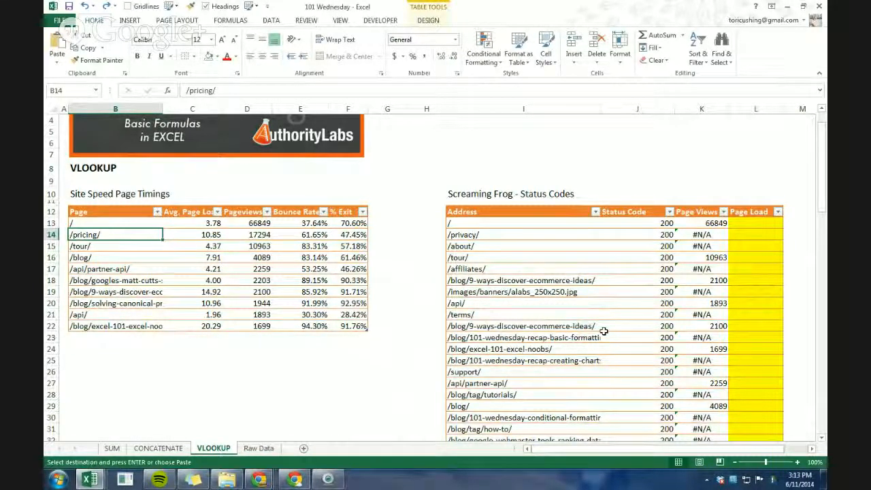
click(700, 223)
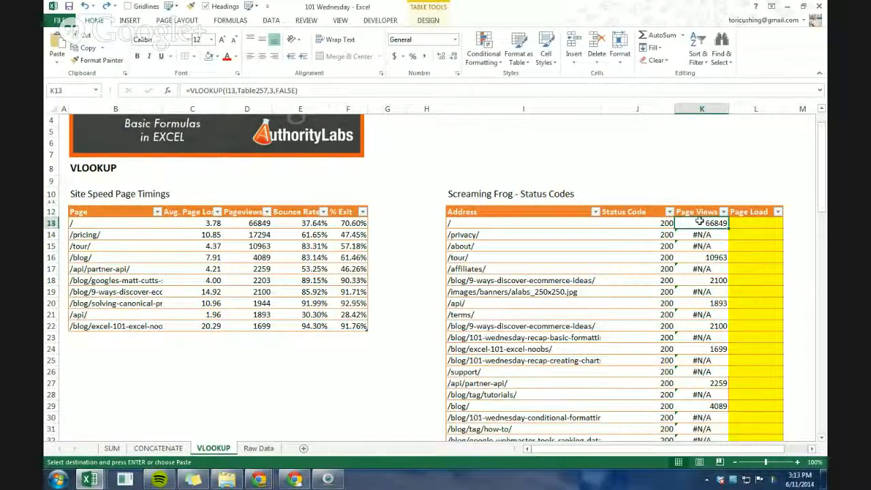
double_click(700, 223)
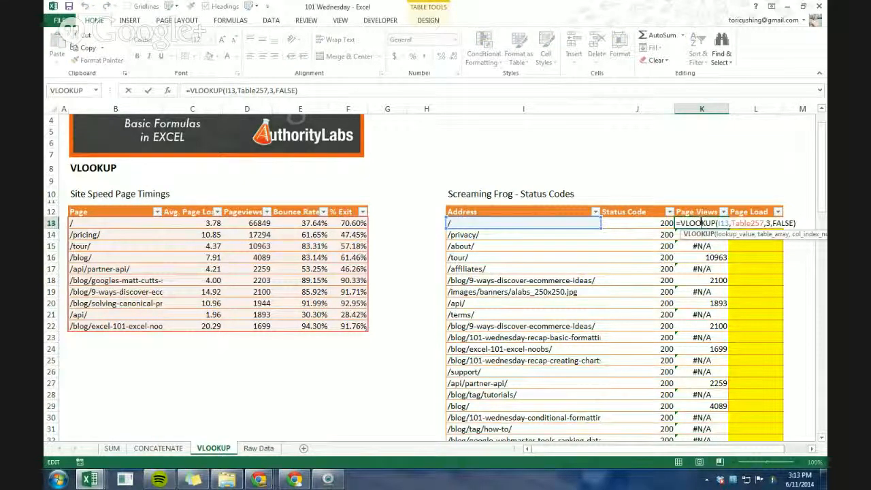
click(724, 223)
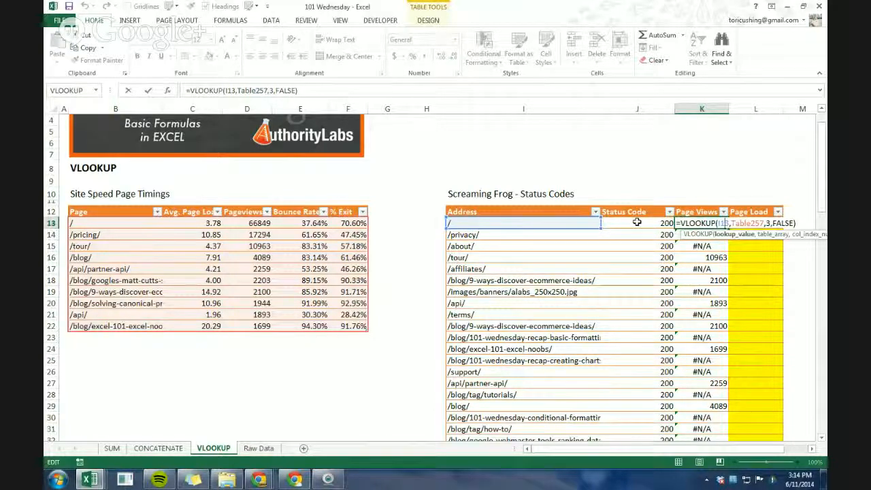
key(Return)
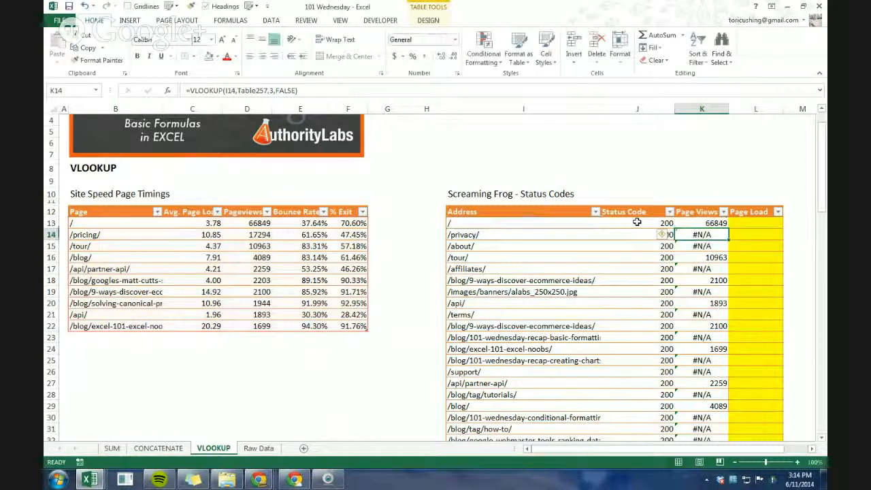
click(751, 224)
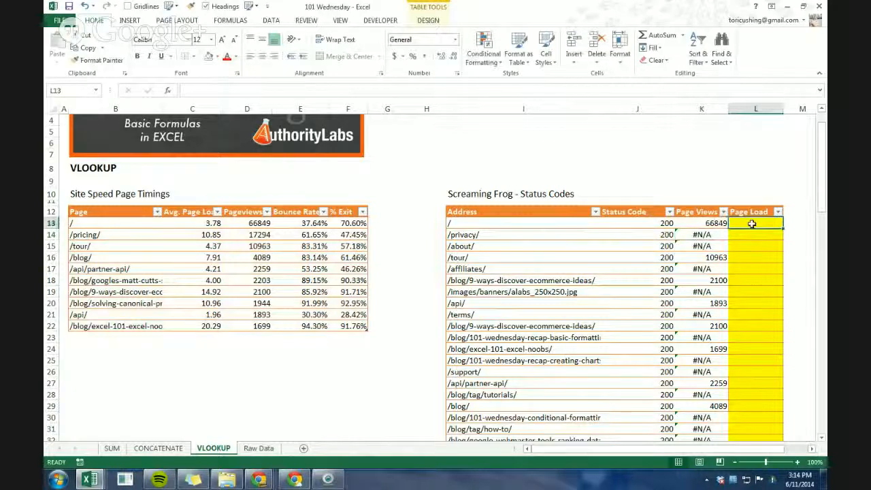
text(=)
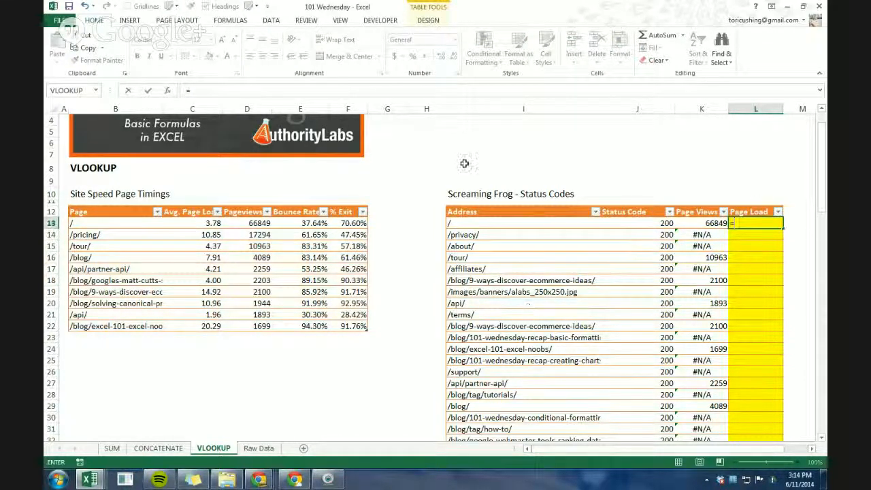
key(BackSpace)
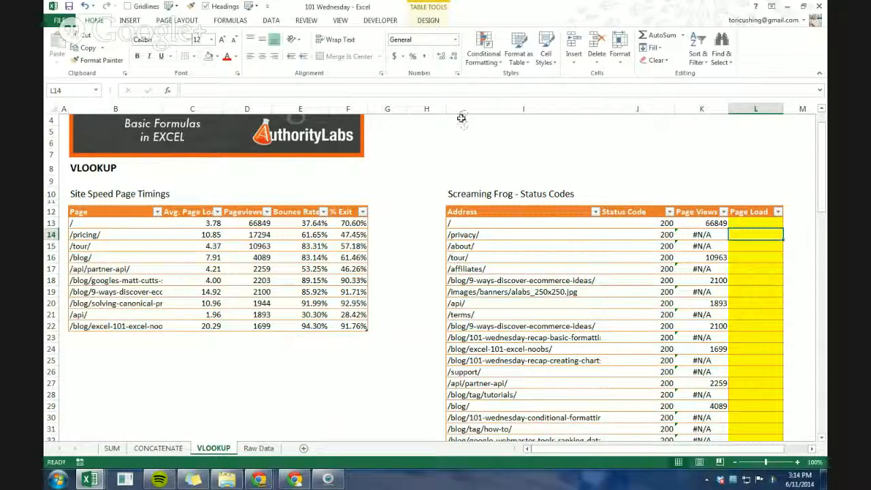
Delete the empty column H between the two tables and narrow the Address column of the status code table.
right_click(435, 109)
click(462, 197)
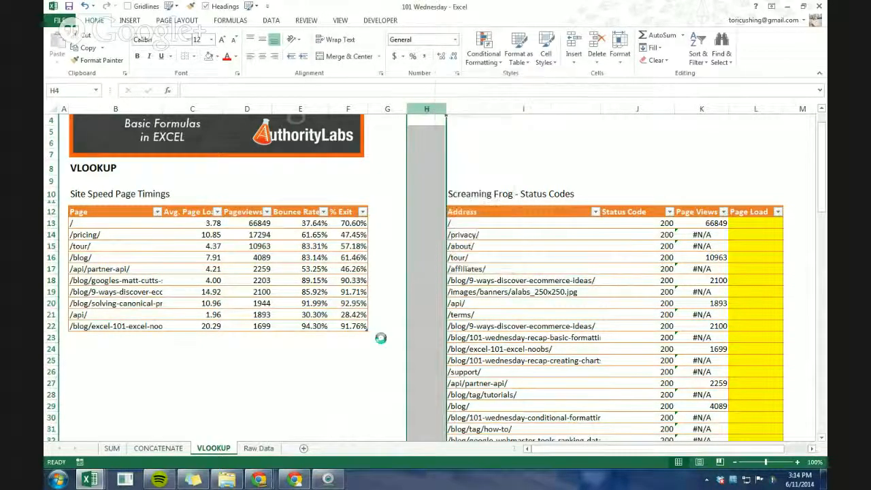
click(388, 302)
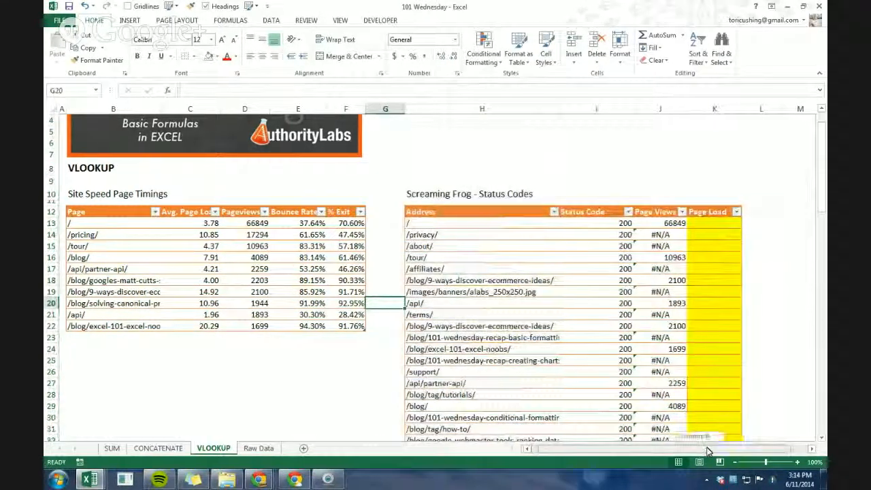
drag(560, 112, 531, 112)
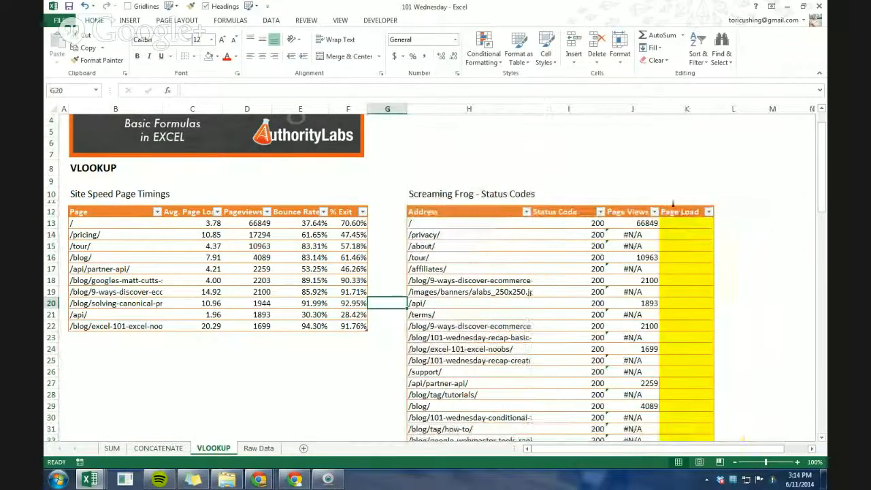
click(672, 219)
text(=)
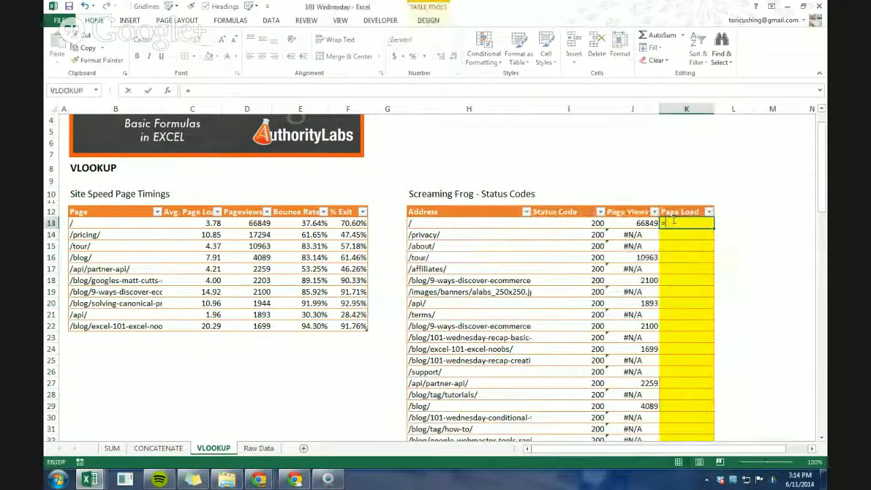
text(vlo)
key(Return)
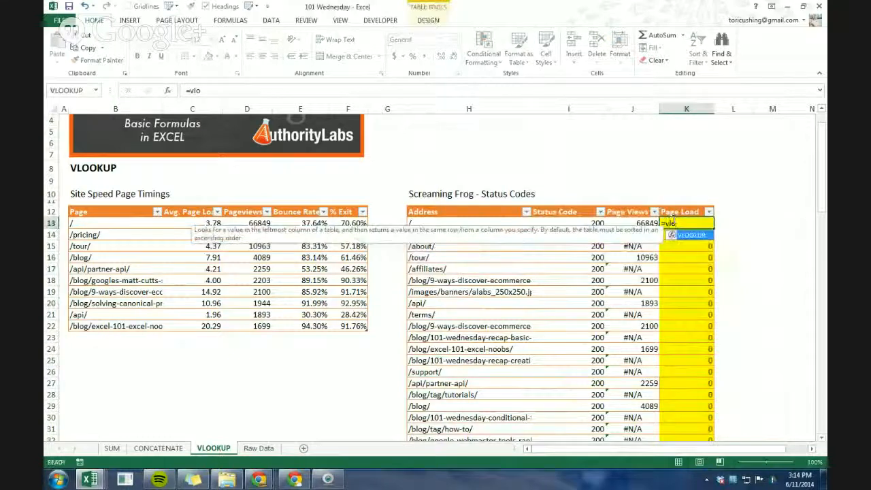
key(ctrl+z)
key(ctrl+z)
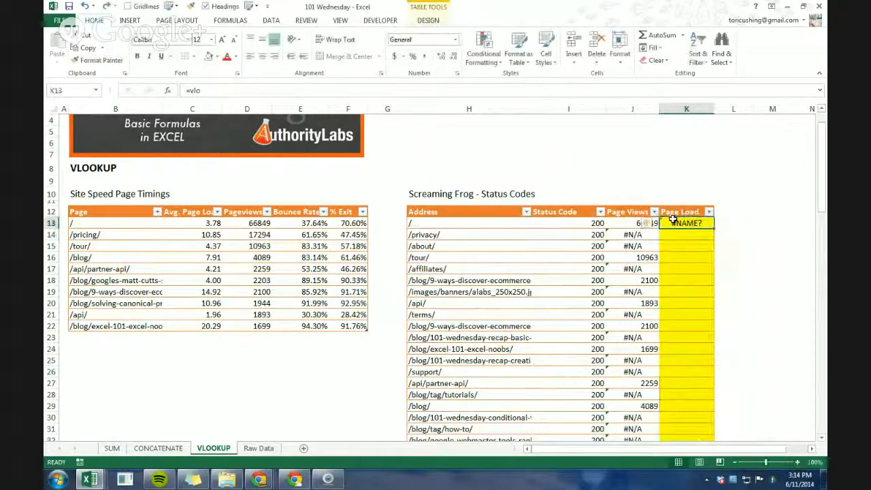
Try a VLOOKUP in K13 of the Page Load column with lookup value H13 and the whole Site Speed Page Timings table, and undo it.
text(=)
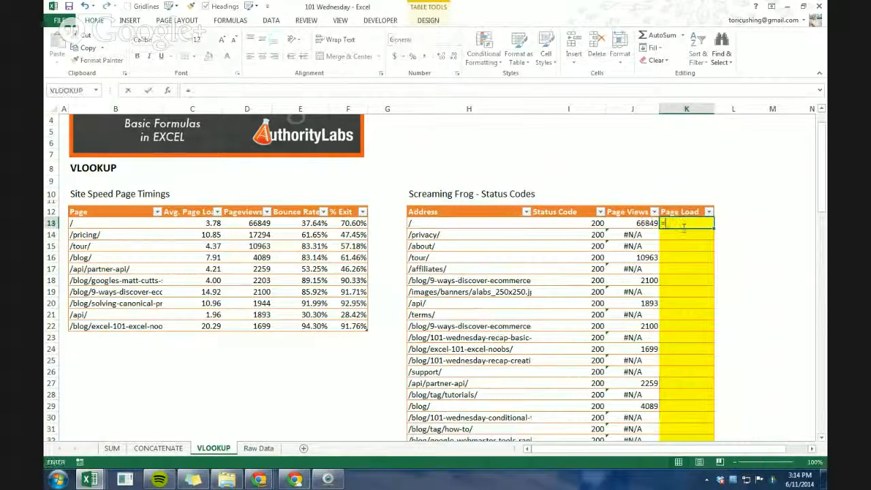
text(vl)
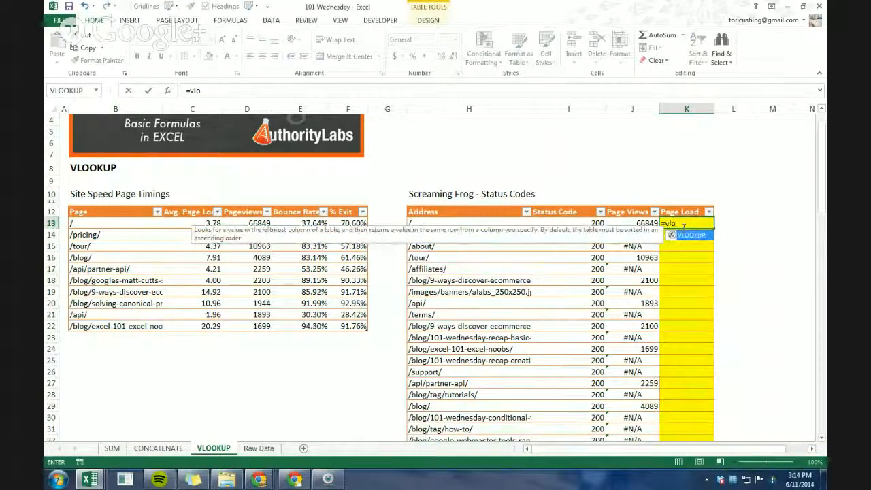
text(o)
key(Tab)
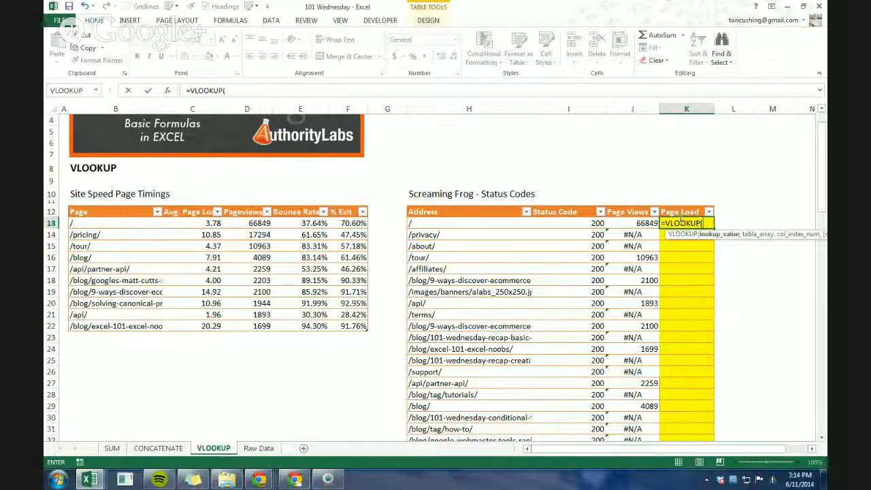
click(480, 224)
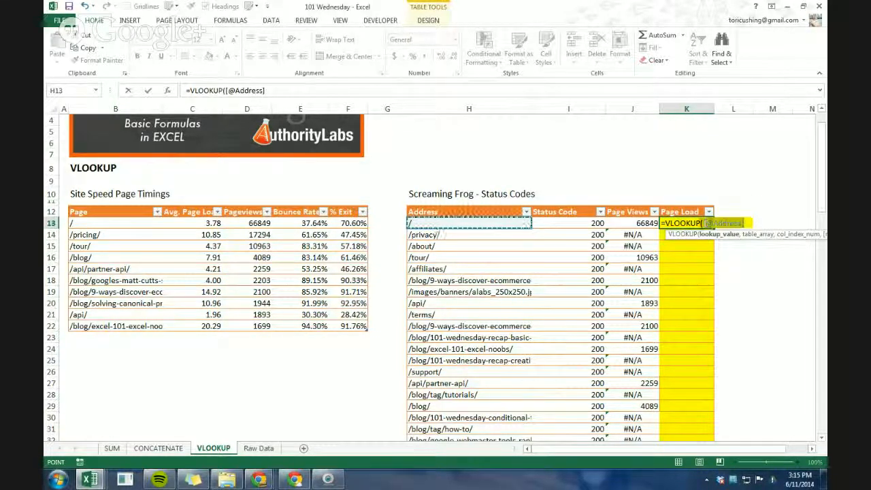
text(H13)
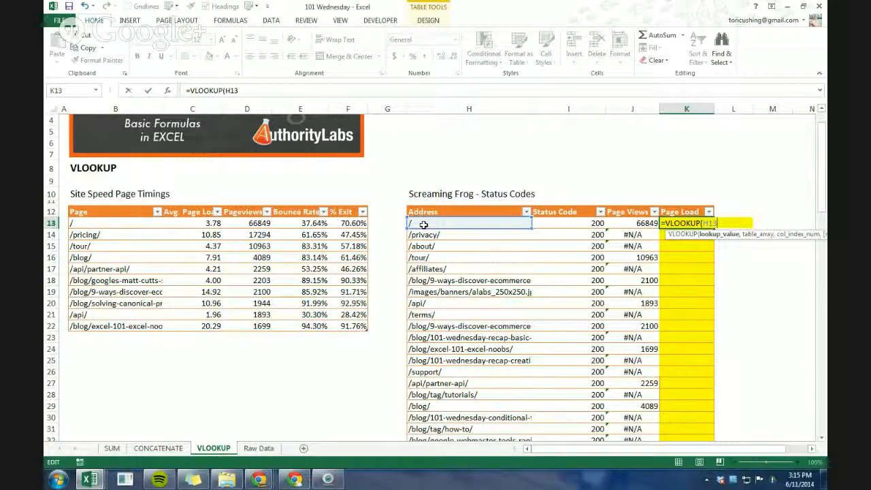
text(,)
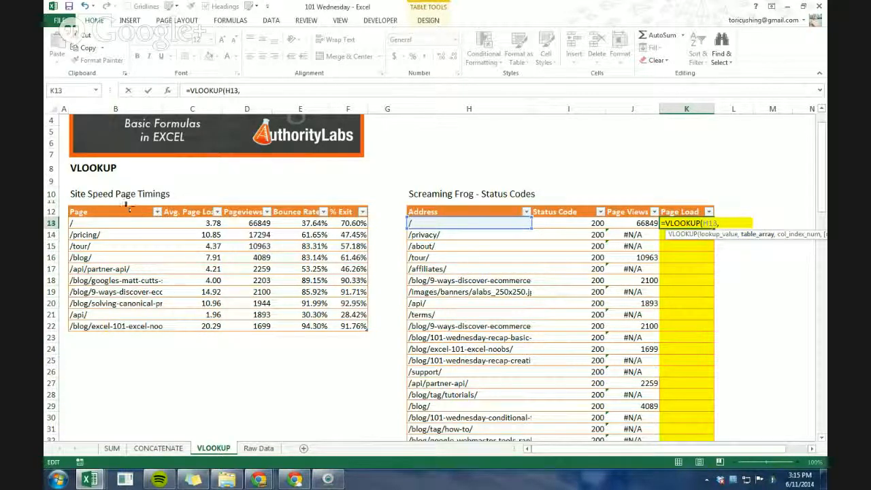
drag(117, 211, 345, 324)
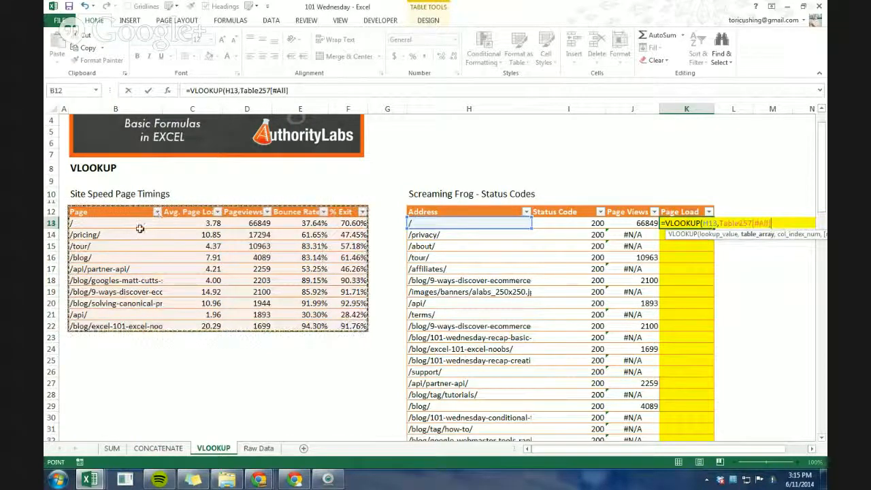
text(,)
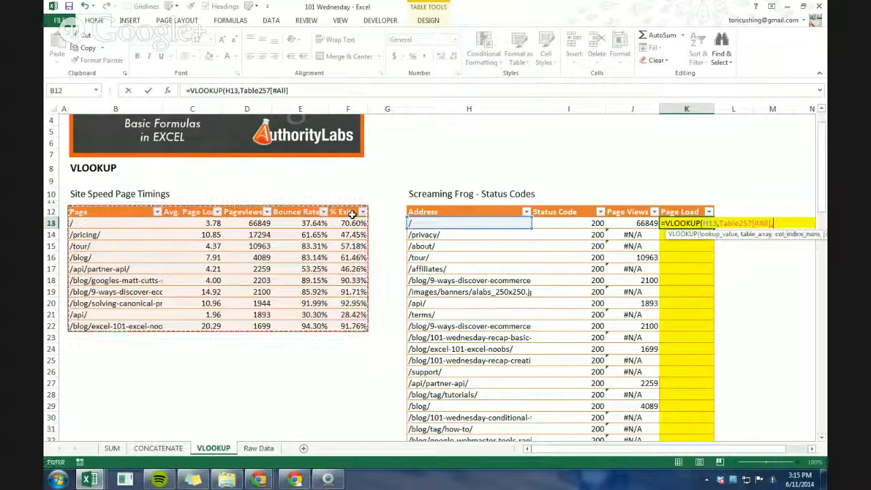
key(Return)
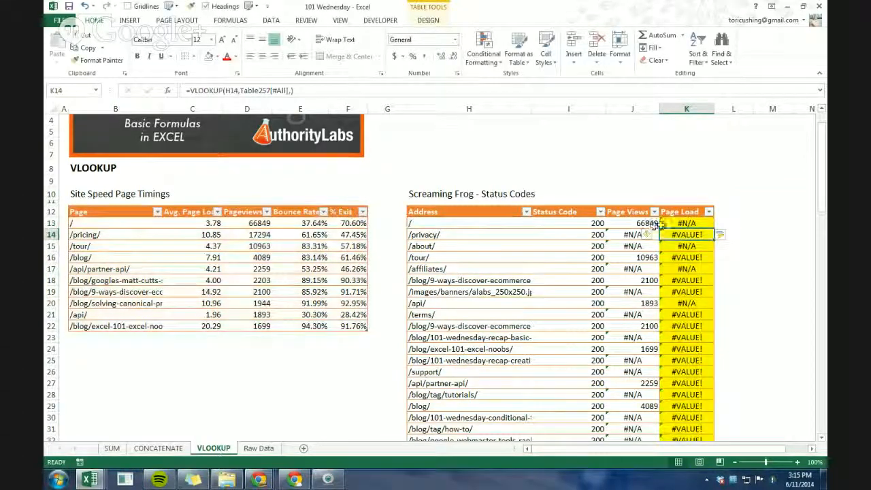
key(ctrl+z)
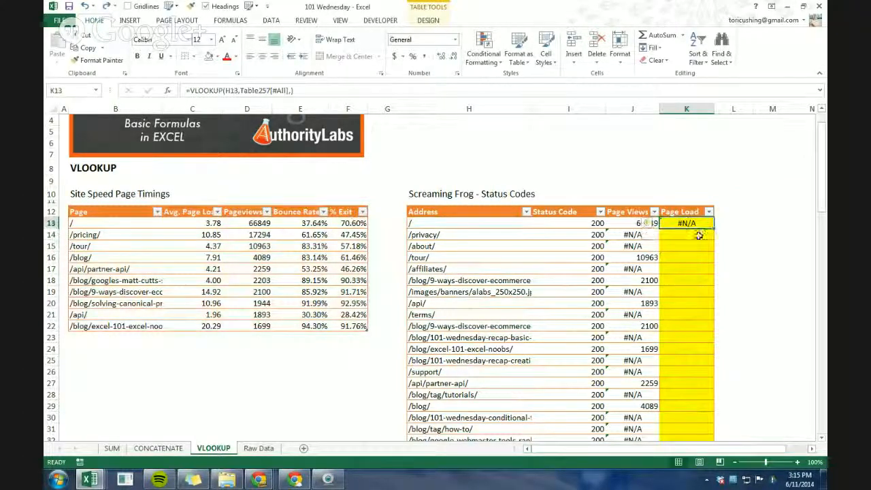
key(ctrl+z)
Check the workbook's existing range names, including Table14 and gatable, against the Site Speed Page Timings table on the VLOOKUP sheet.
click(96, 205)
drag(97, 213, 363, 327)
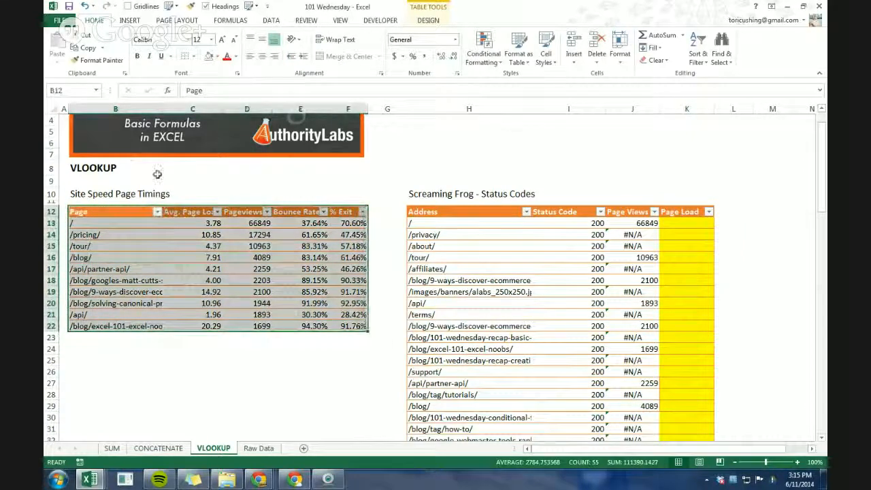
click(96, 90)
click(75, 139)
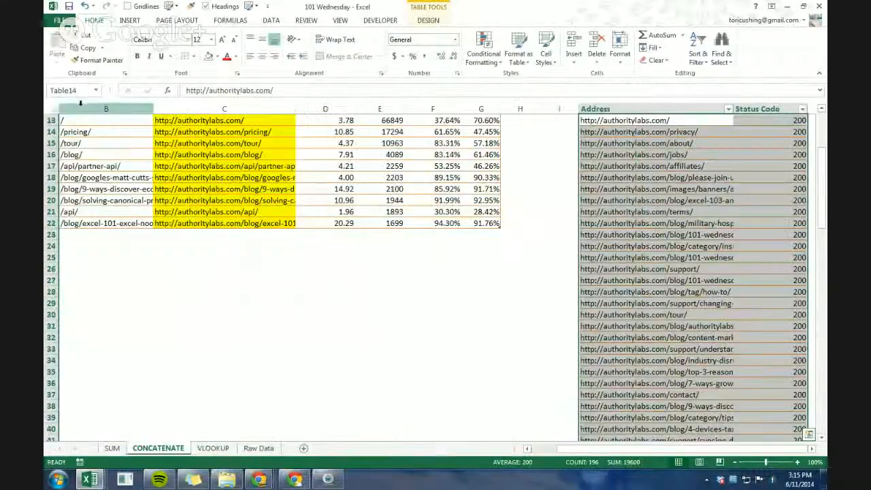
click(214, 448)
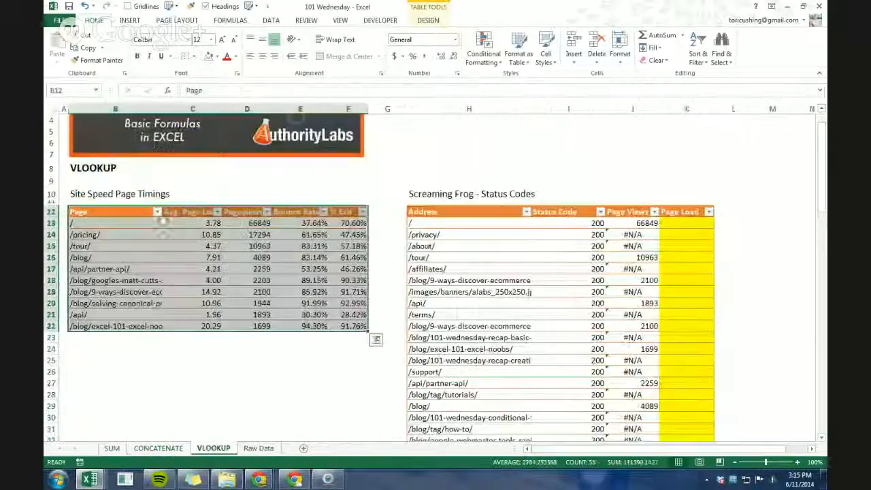
click(96, 90)
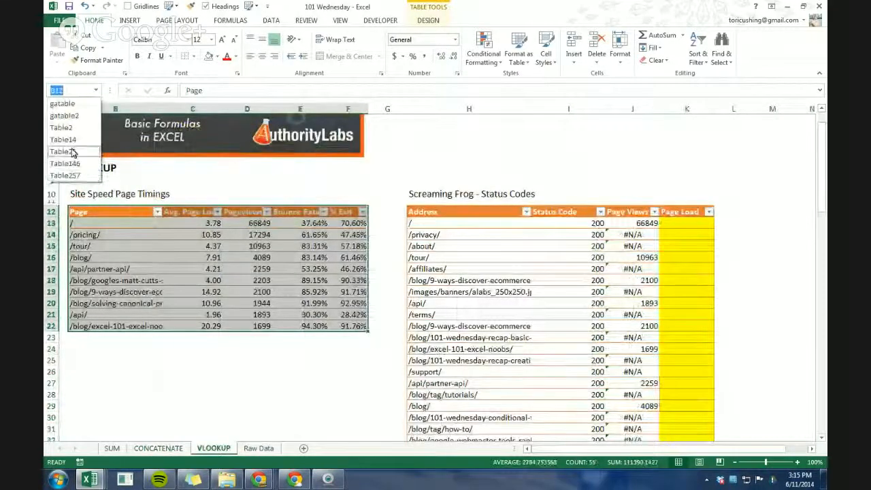
click(66, 106)
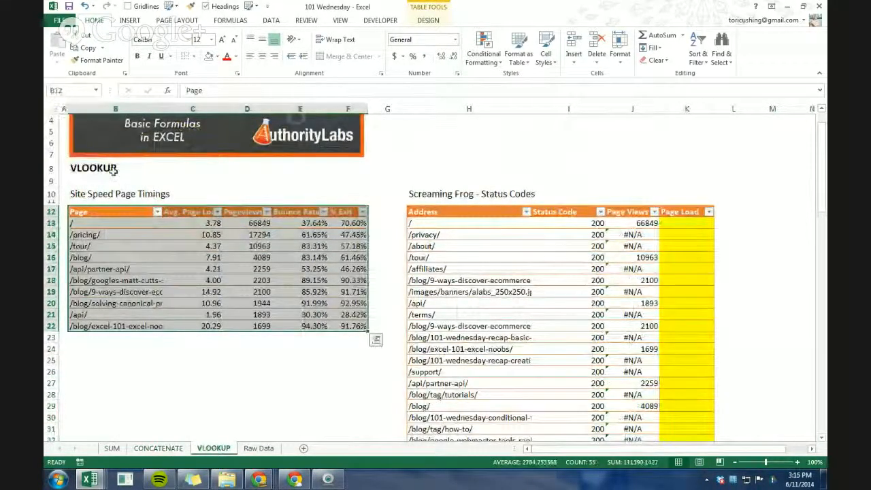
click(120, 232)
drag(88, 212, 344, 324)
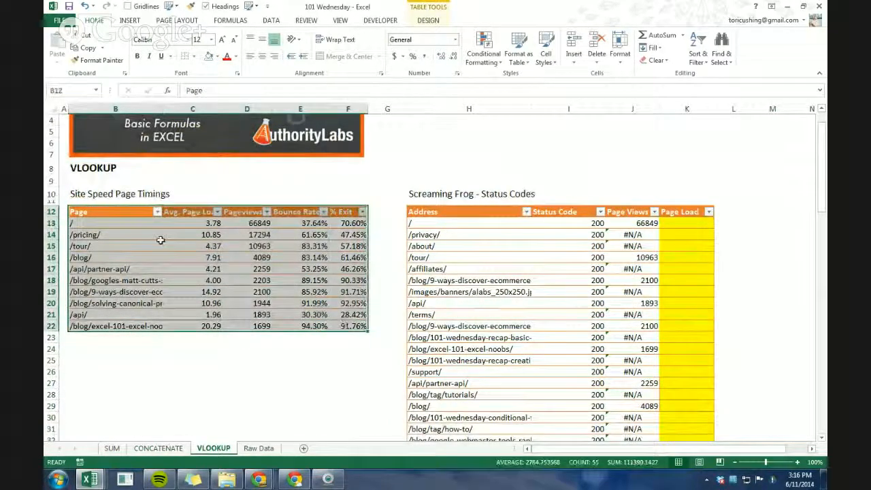
click(64, 90)
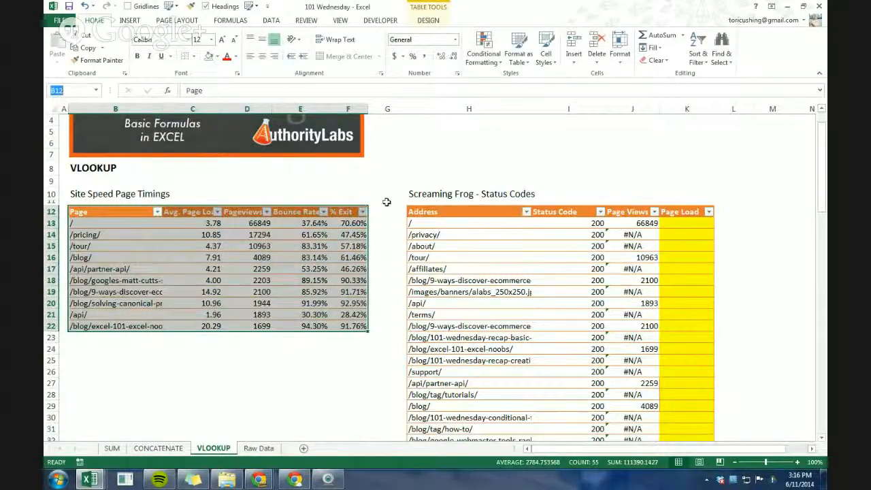
Start a VLOOKUP formula in K13 of the Page Load column with the plain cell reference H13 as the lookup value.
click(679, 222)
text(=)
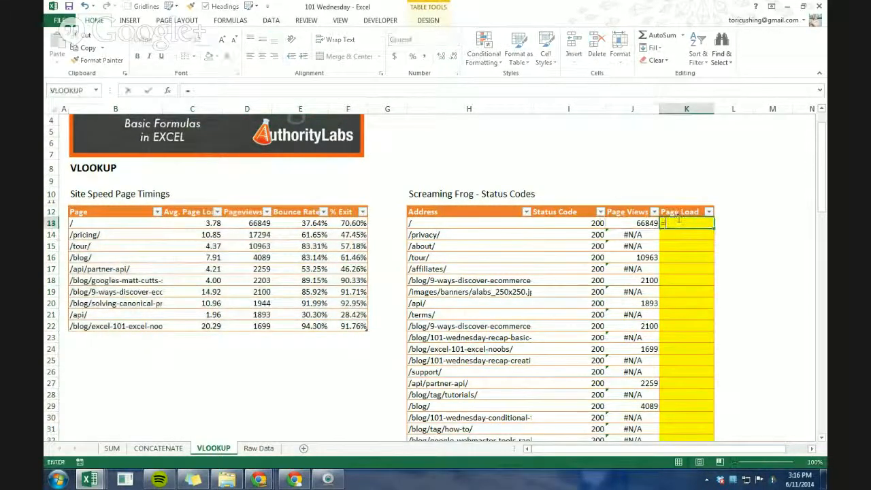
text(vlo)
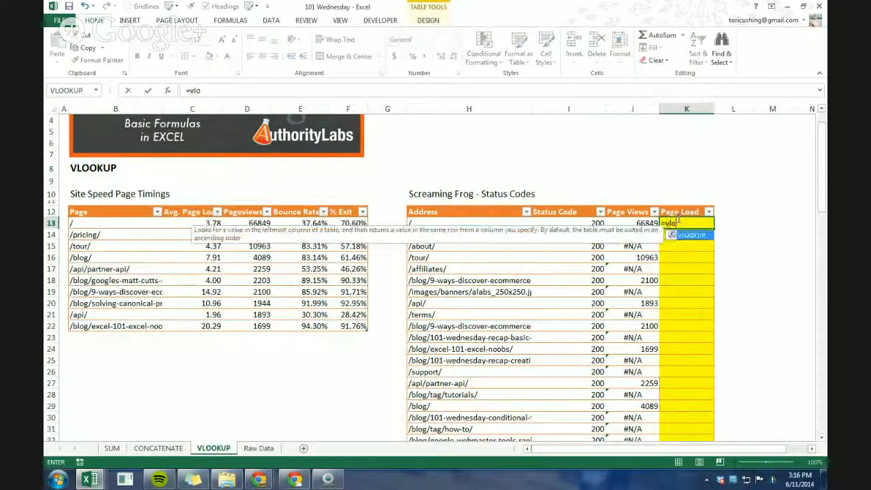
key(Tab)
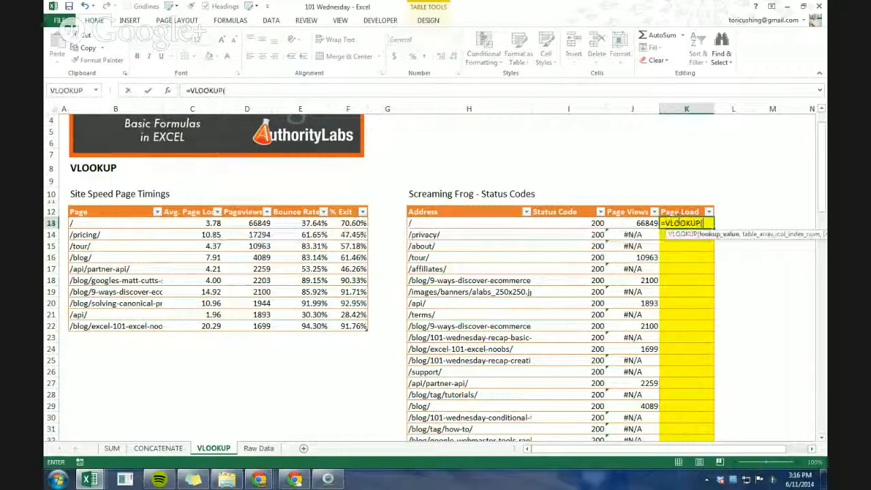
click(475, 222)
key(BackSpace)
key(BackSpace)
key(BackSpace)
key(BackSpace)
key(BackSpace)
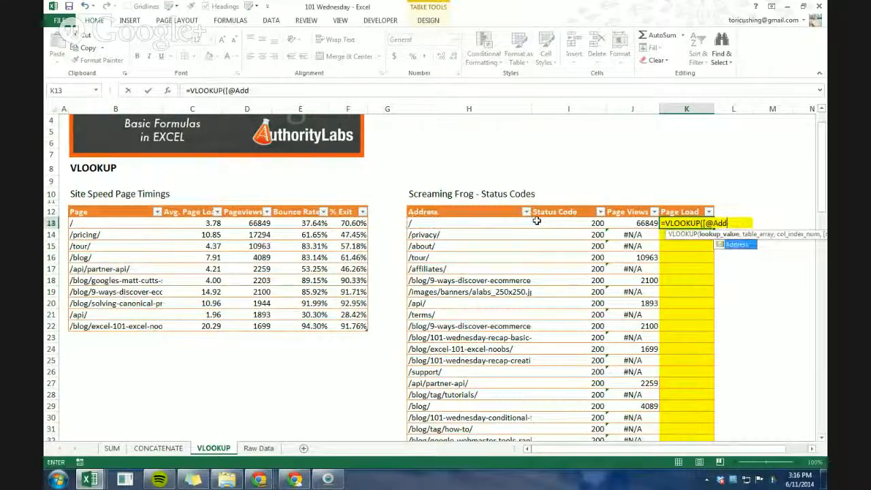
key(BackSpace)
key(BackSpace)
key(BackSpace)
key(BackSpace)
key(BackSpace)
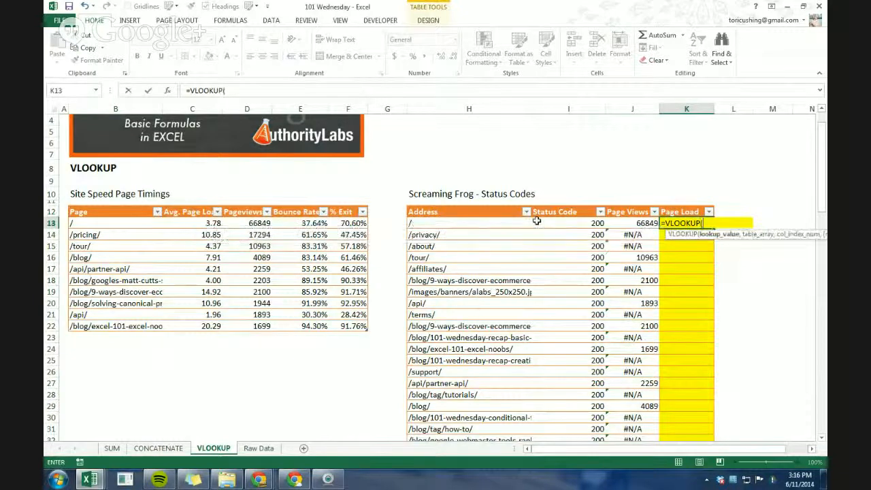
text(H13,)
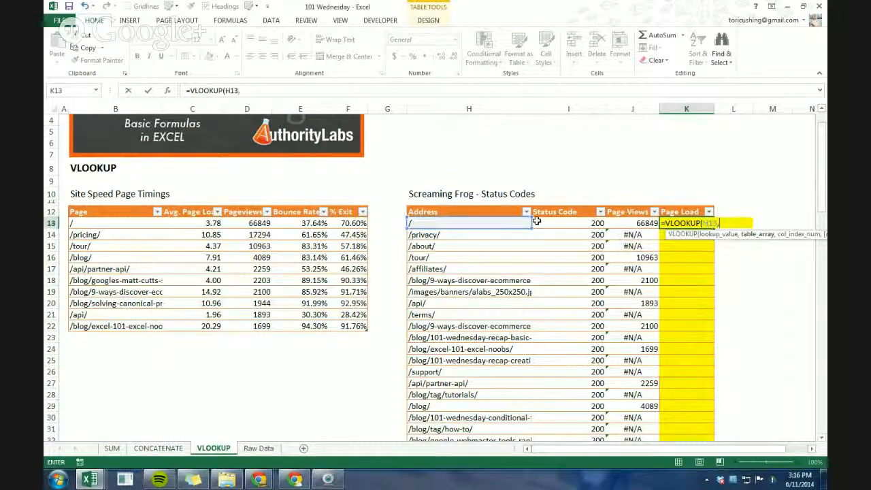
Use the named range gatable as the table array of the VLOOKUP formula in K13.
text(gatab)
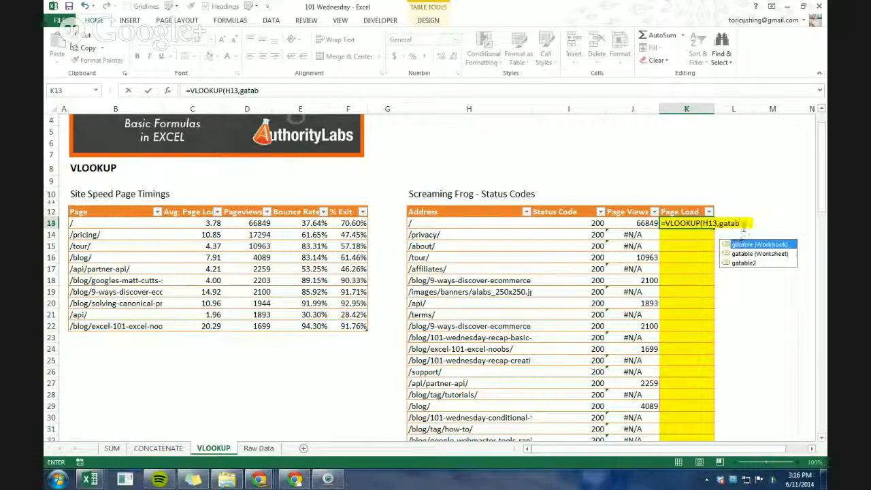
click(742, 224)
text(le)
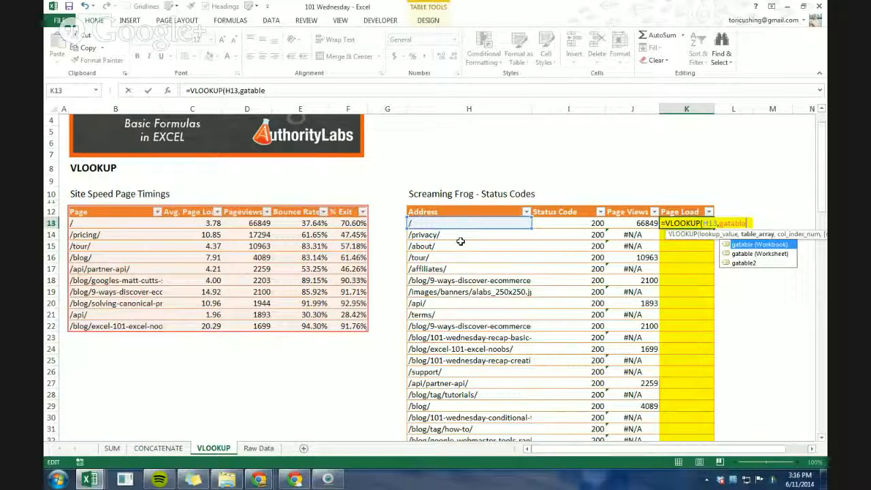
text(,)
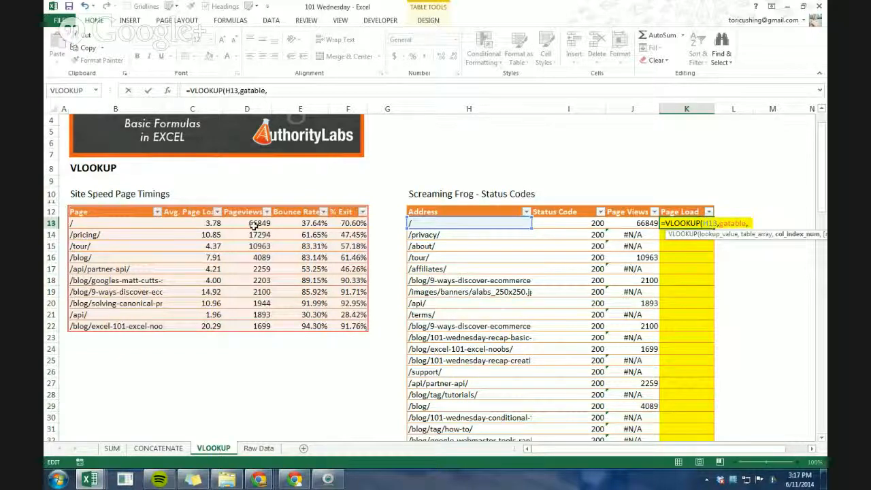
Complete the Page Load VLOOKUP with column index 2 and FALSE for an exact match, and enter it for the column.
text(3)
key(BackSpace)
text(2)
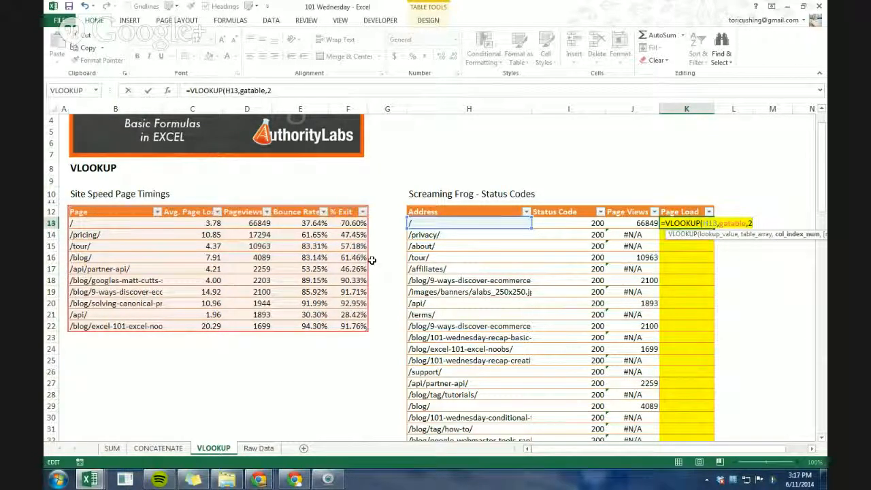
text(,)
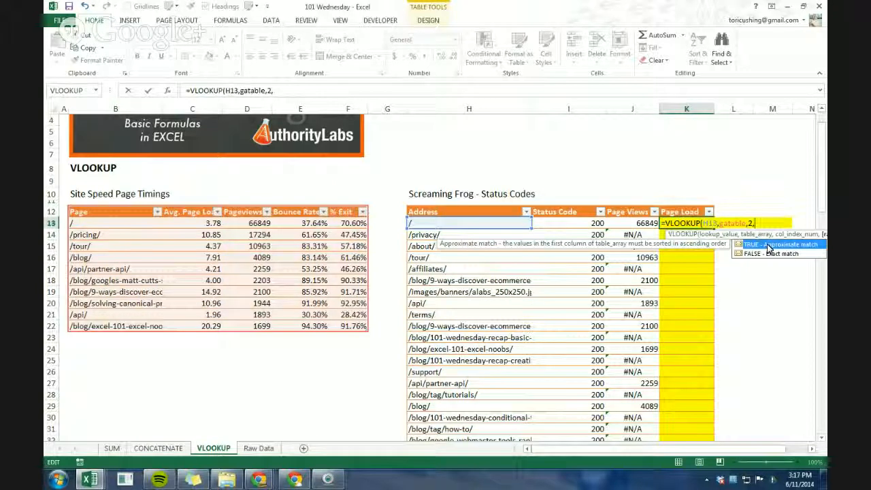
text(LC)
text(SE)
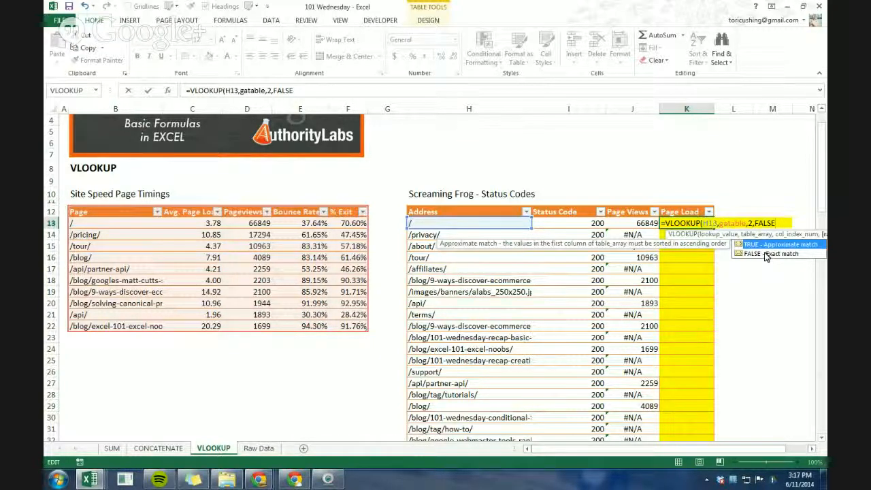
text())
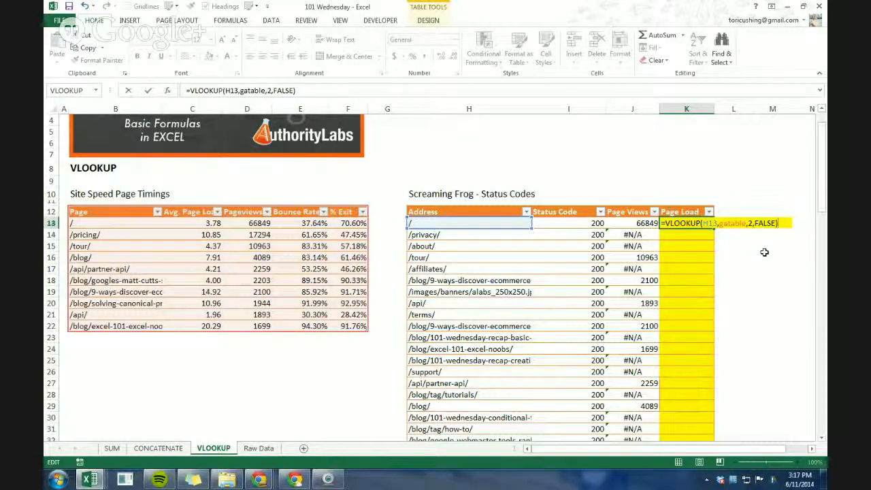
key(Return)
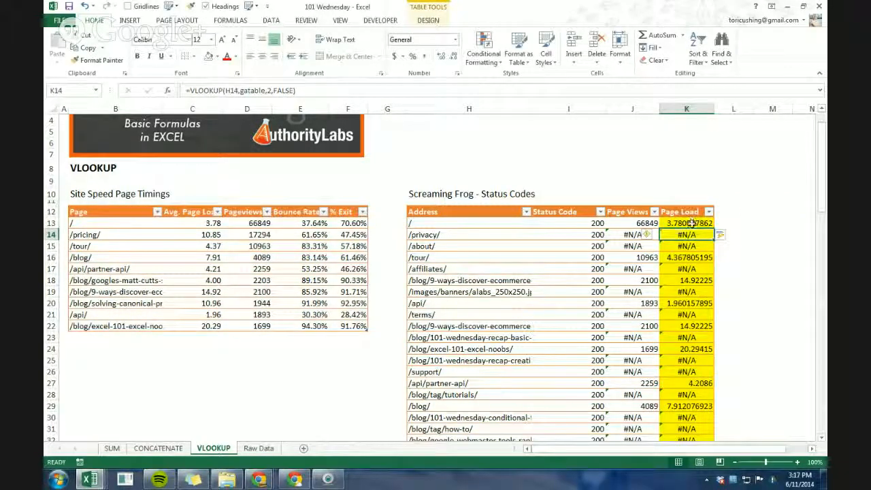
Clear the VLOOKUP formulas from the Page Views column of the status code table, from J13 down.
click(692, 223)
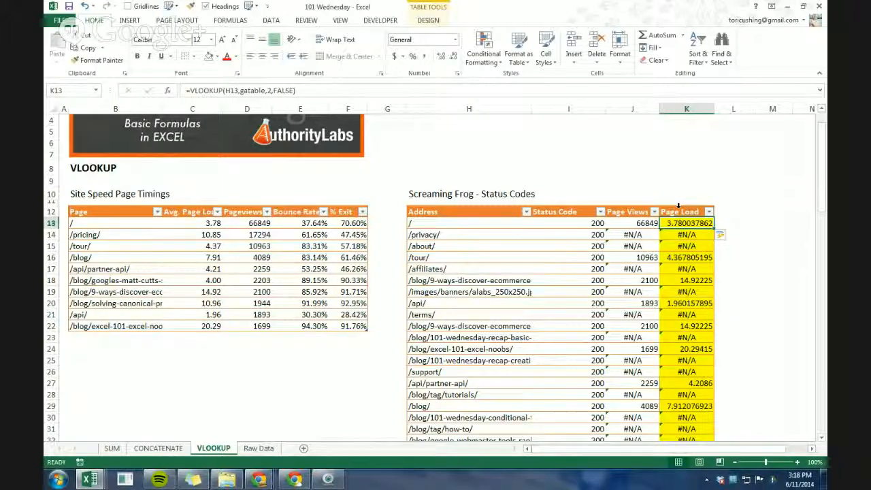
click(639, 224)
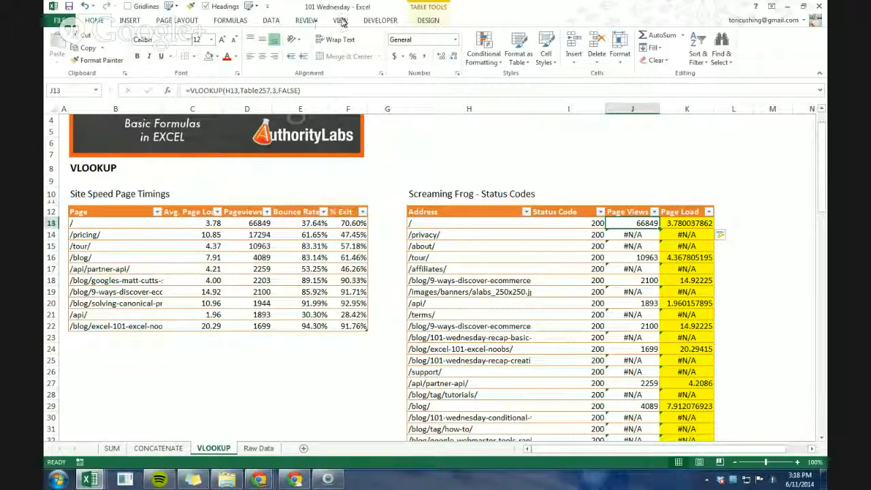
click(231, 20)
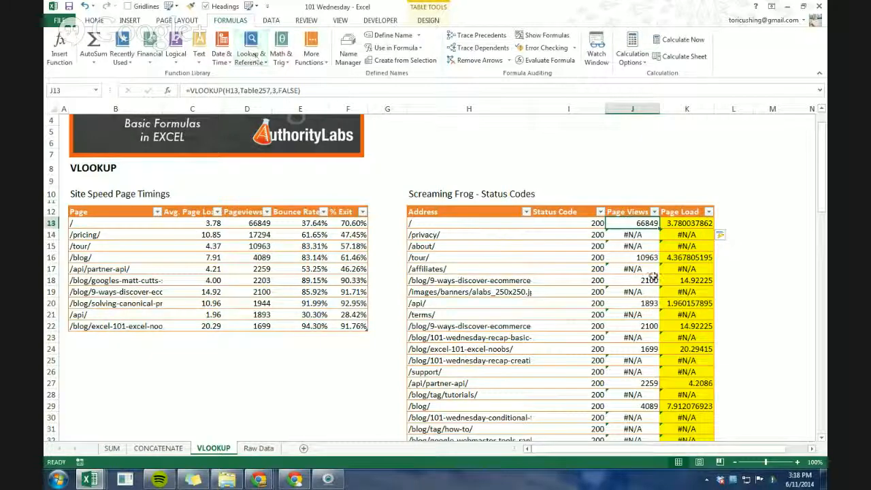
key(ctrl+shift+Down)
key(Delete)
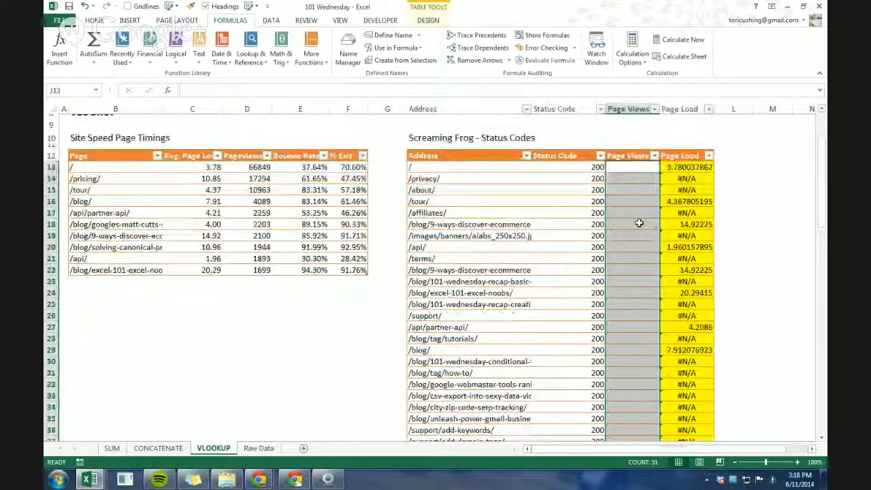
scroll(633, 231, up, 3)
click(623, 259)
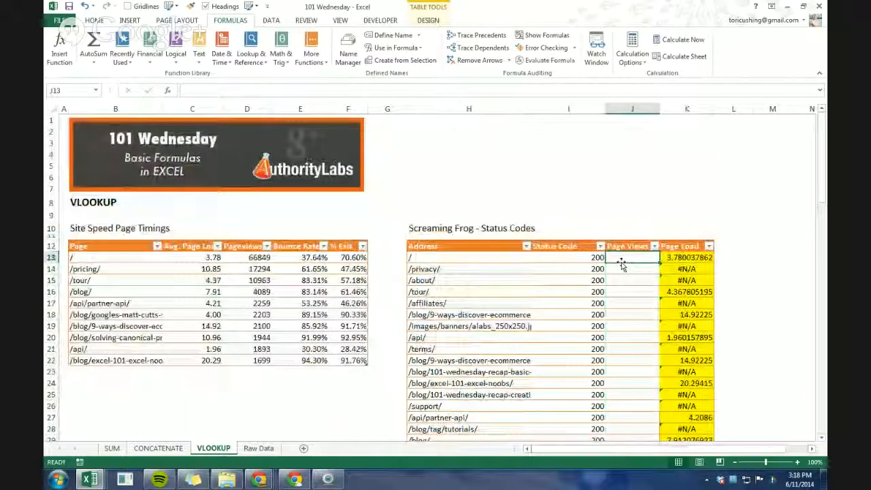
key(ctrl+shift+Down)
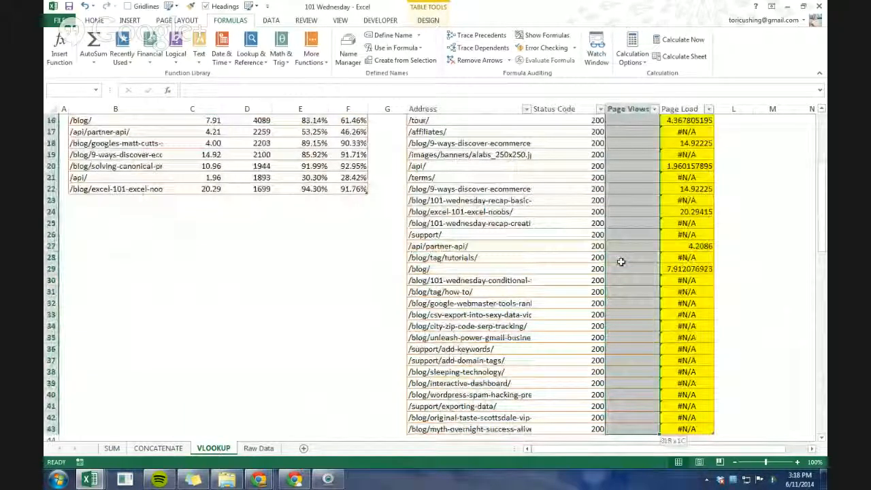
click(621, 261)
scroll(613, 266, up, 5)
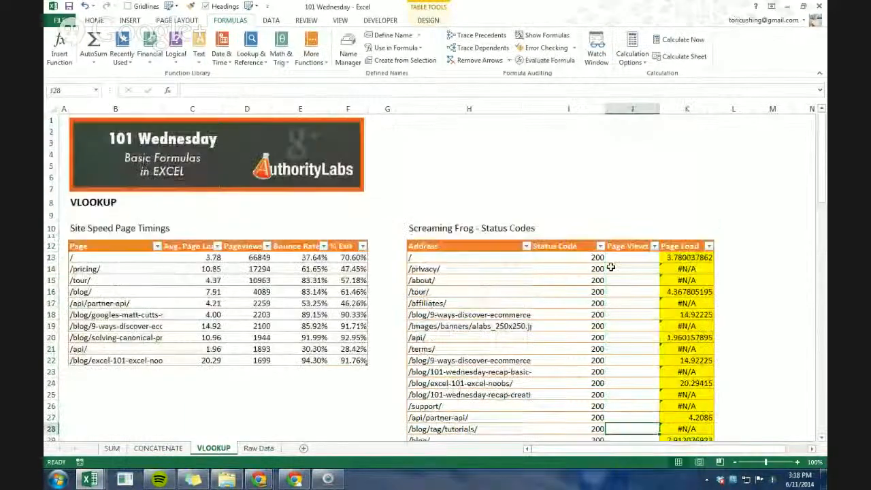
click(620, 258)
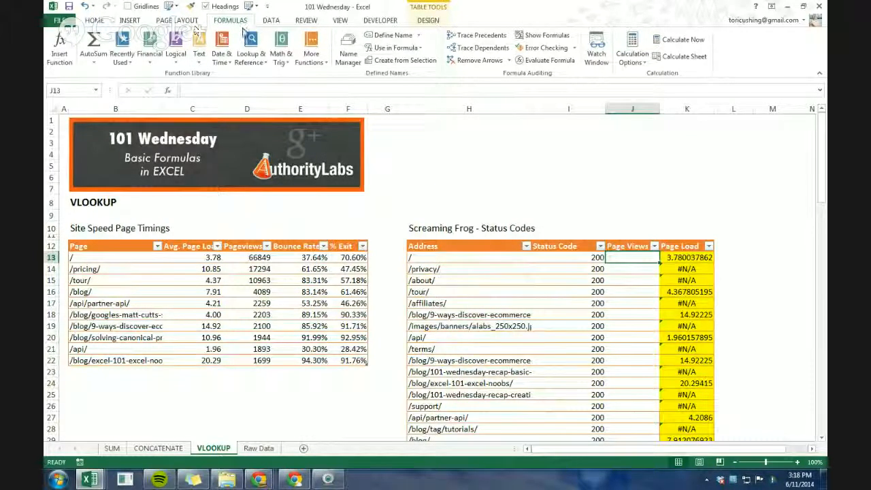
click(251, 62)
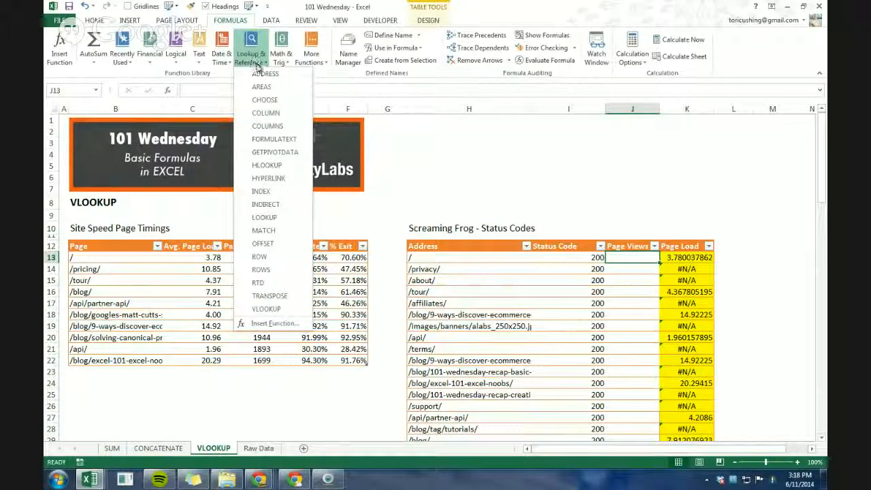
click(276, 311)
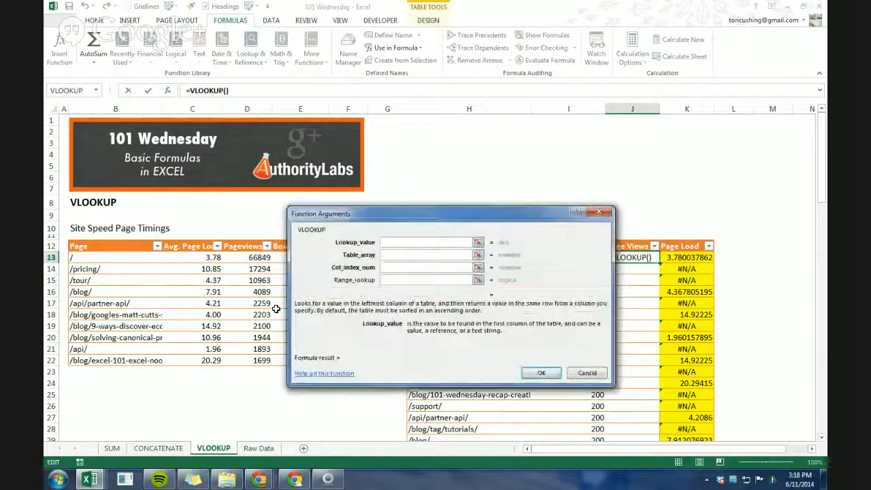
drag(394, 218, 500, 152)
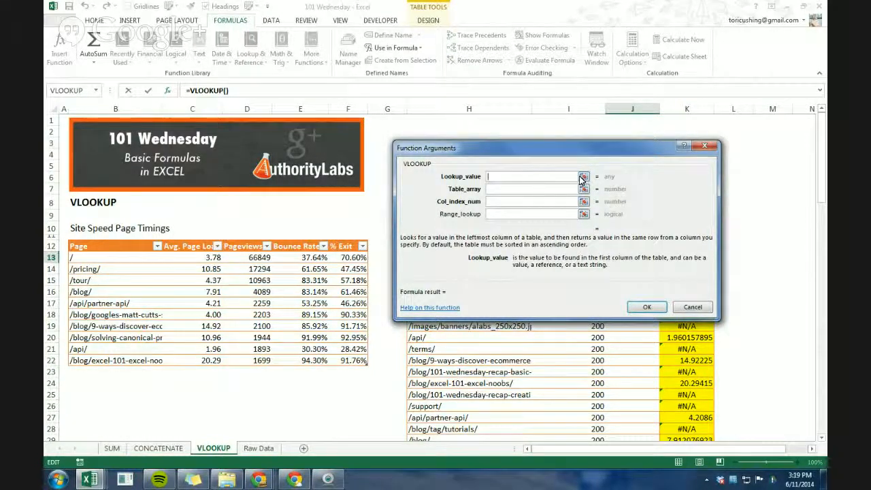
drag(569, 151, 480, 263)
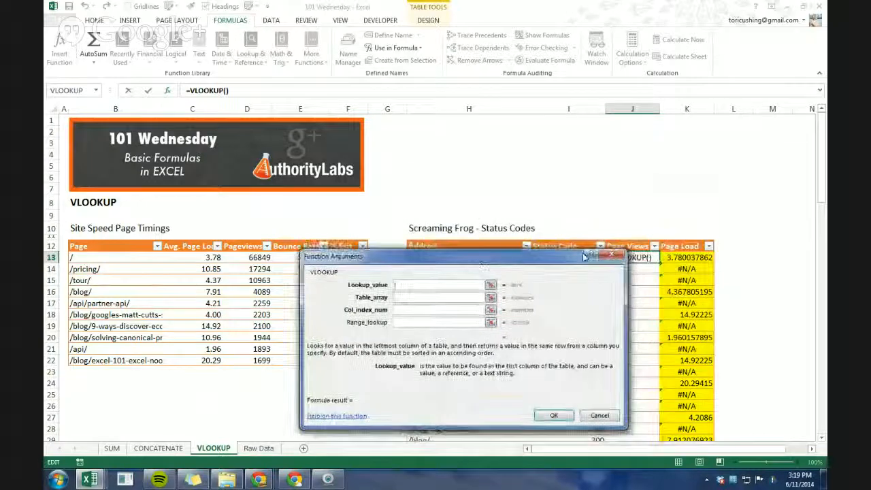
click(616, 257)
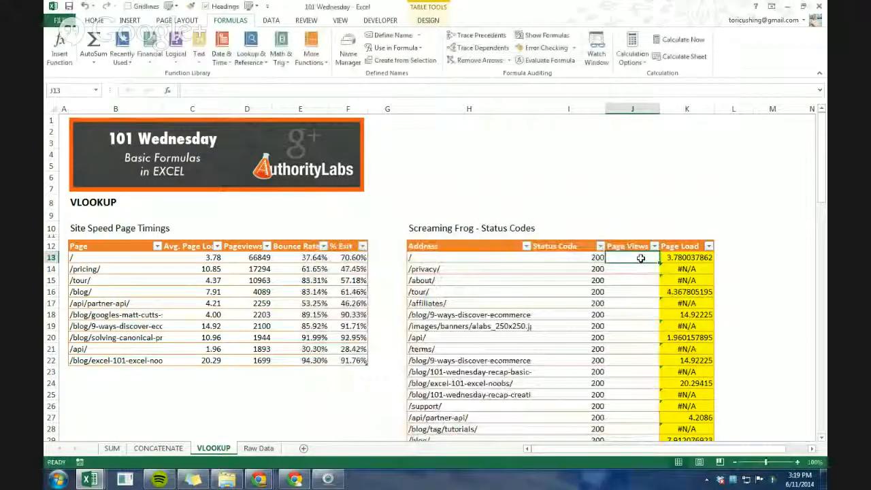
Start a VLOOKUP formula in J13 of the Page Views column with H13 as the lookup value.
text(=)
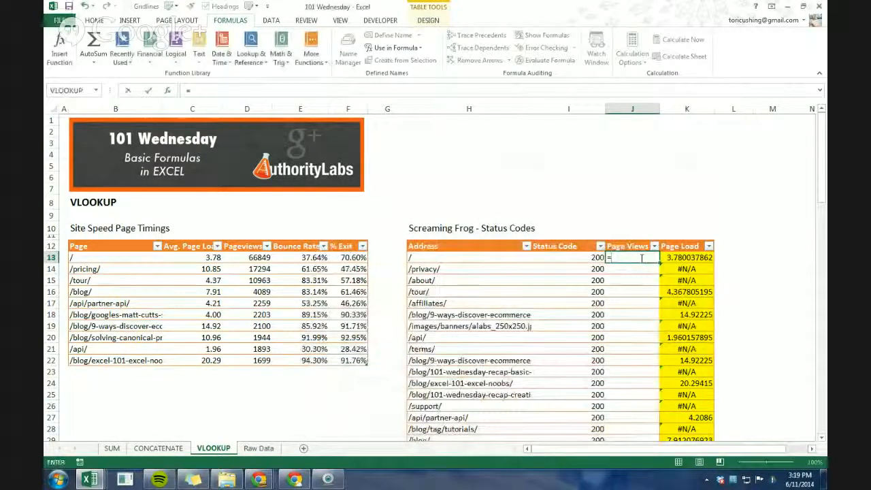
text(vlo)
key(Tab)
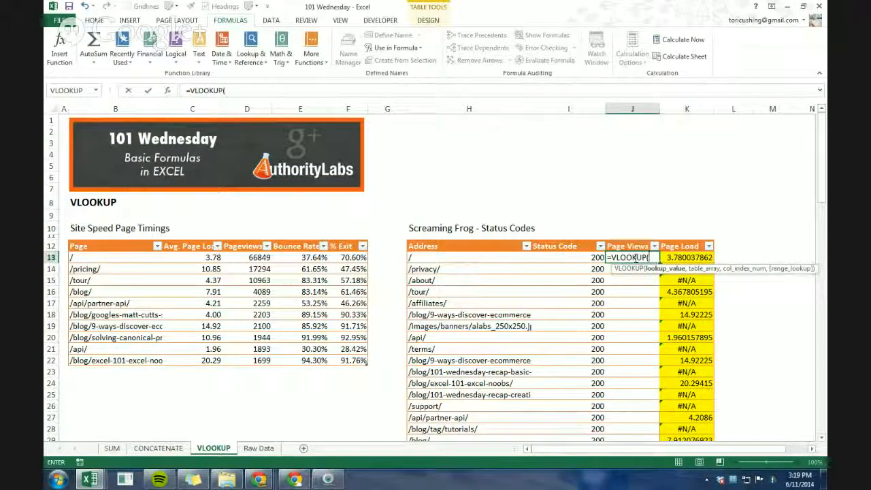
text(I)
key(BackSpace)
text(H11)
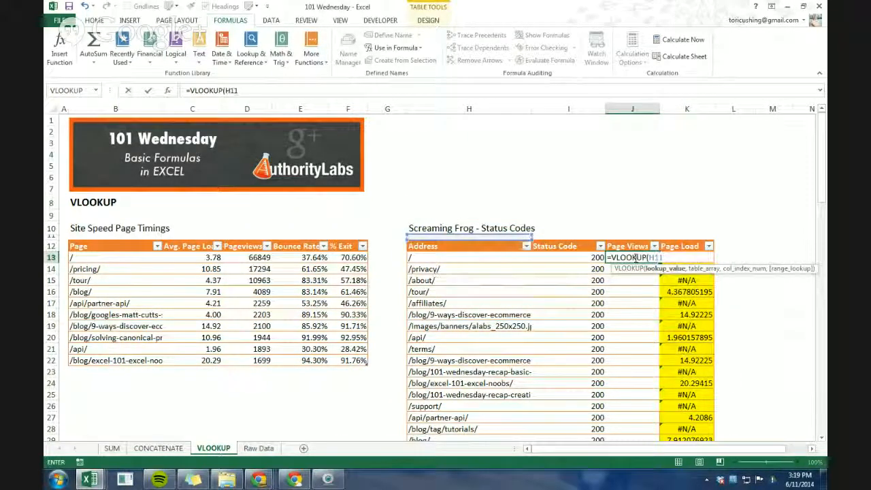
key(BackSpace)
text(3)
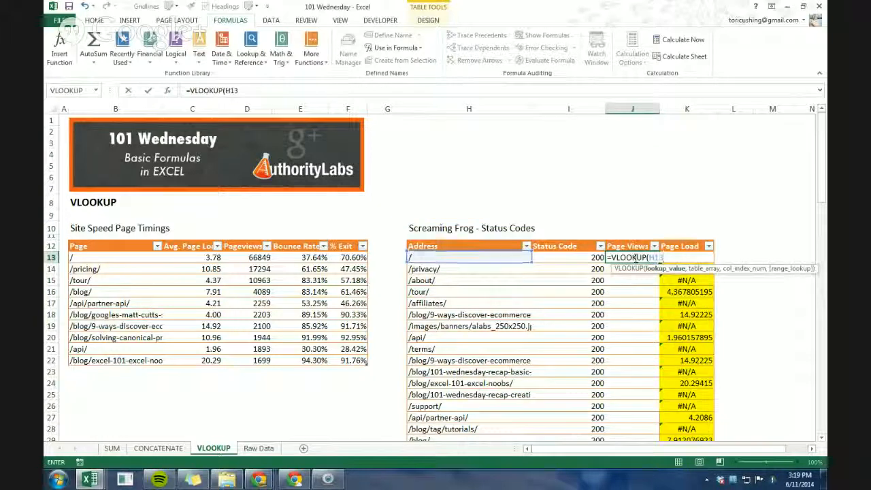
text(,)
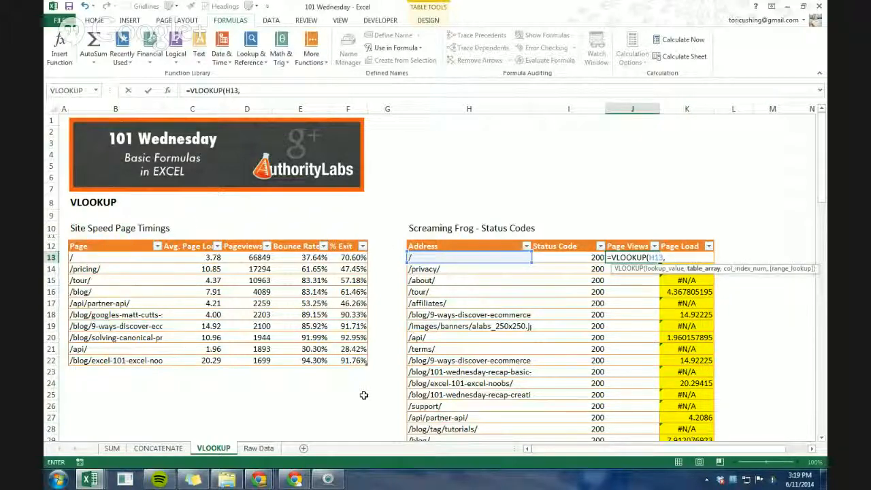
Complete the Page Views VLOOKUP with gatable as the table array, column index 3 and FALSE, and enter it for the column.
text(gatable)
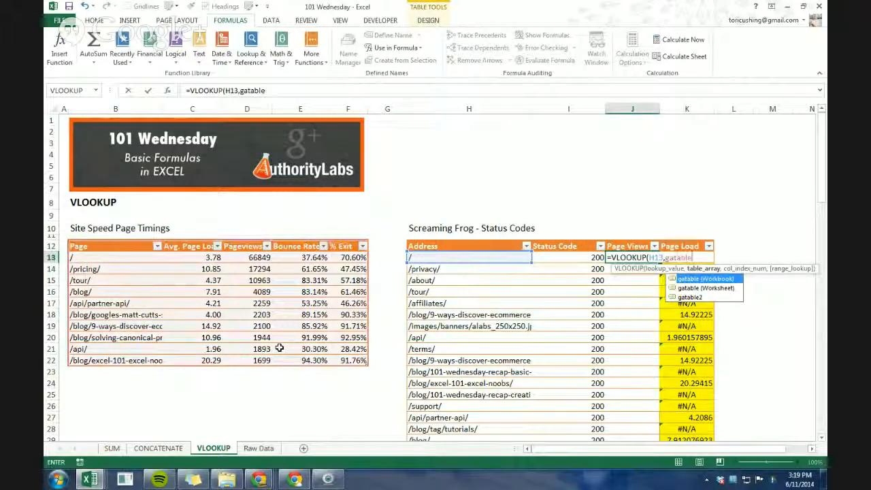
text(,3)
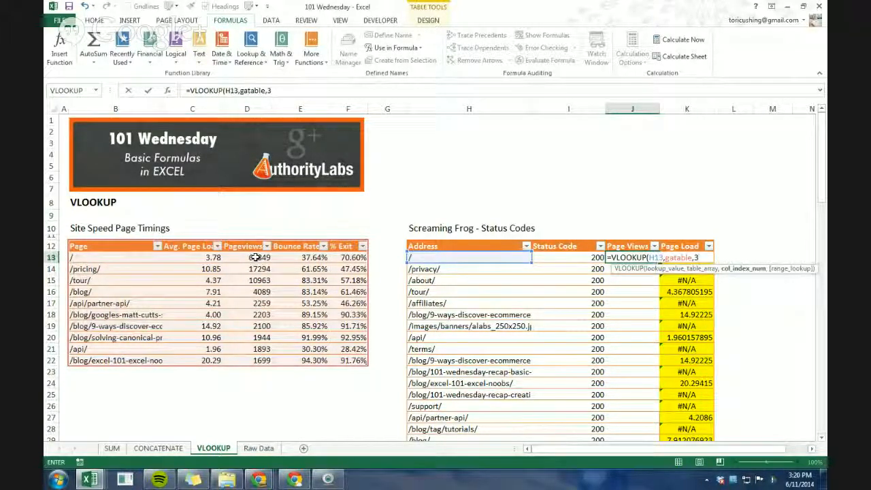
text(,FA)
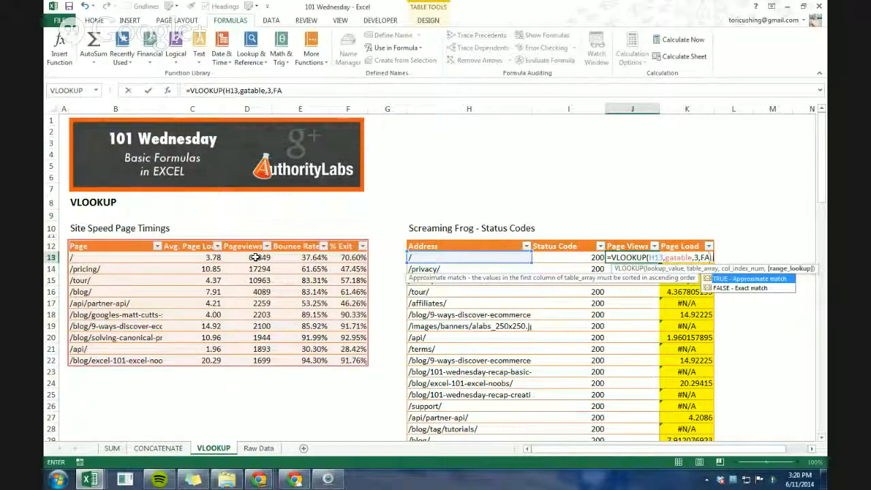
text(LSE)
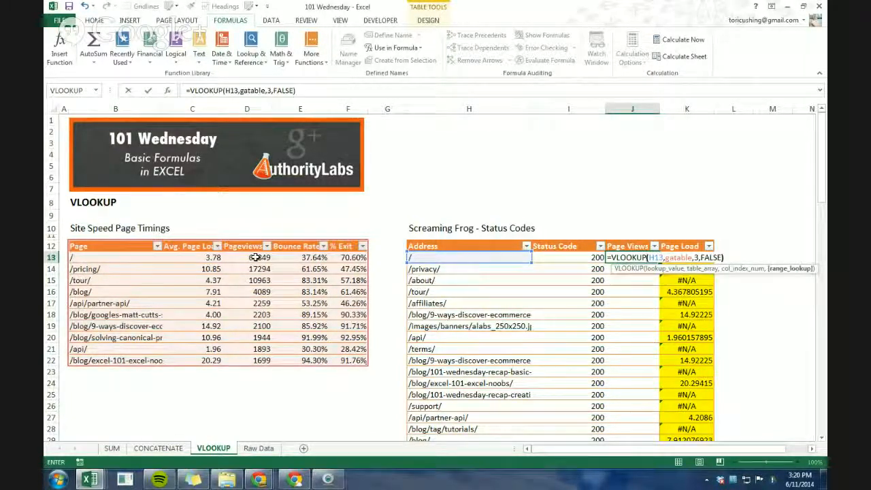
key(Return)
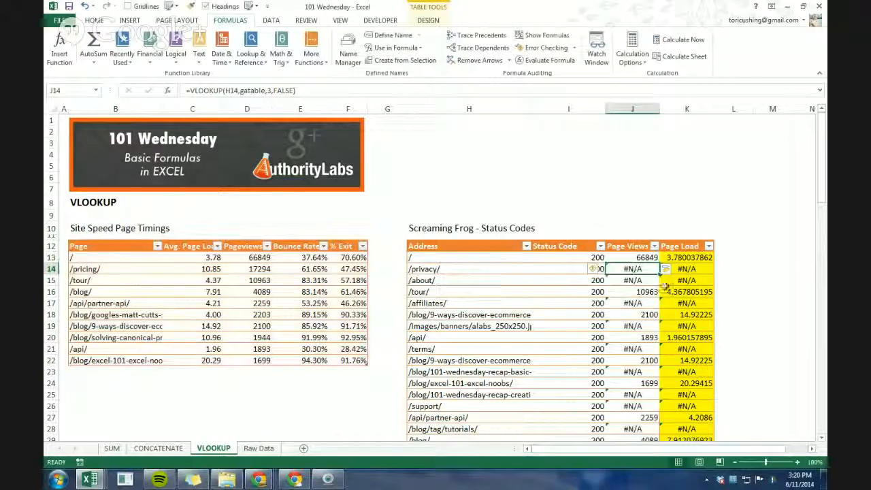
scroll(649, 379, down, 3)
scroll(649, 380, up, 3)
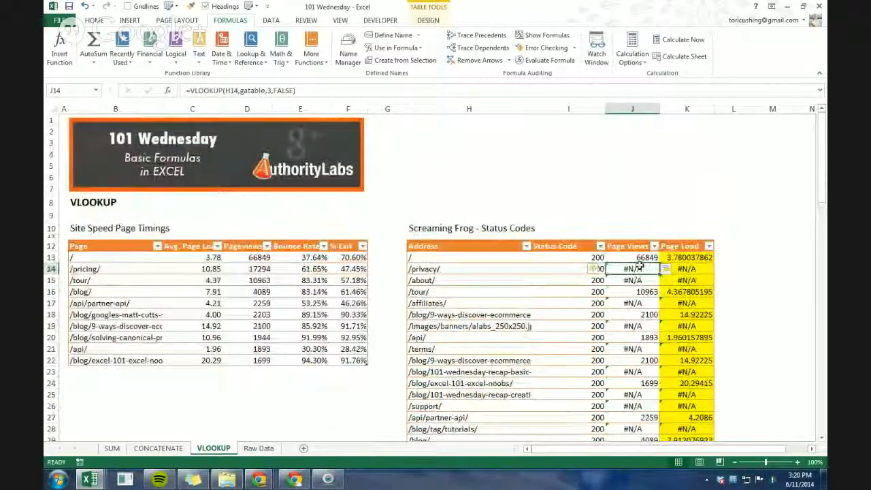
Fill the VLOOKUP formula from J13 down the Page Views column of the status code table.
click(642, 257)
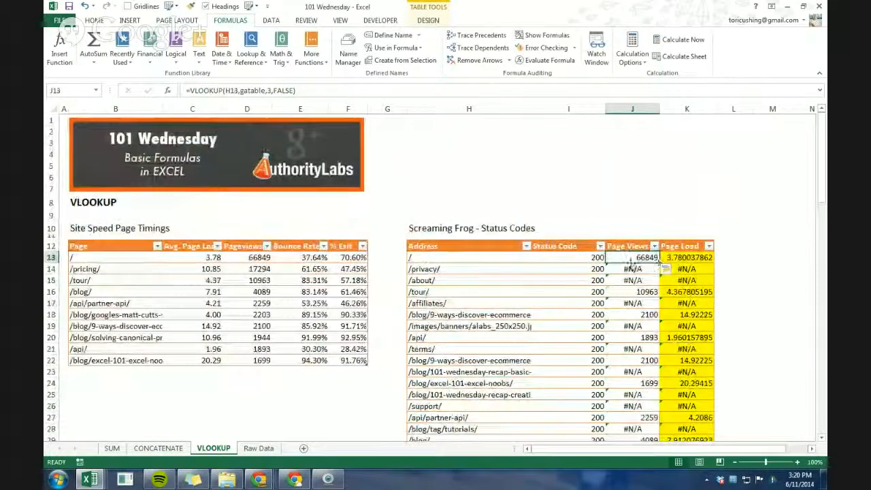
drag(660, 262, 661, 401)
click(646, 256)
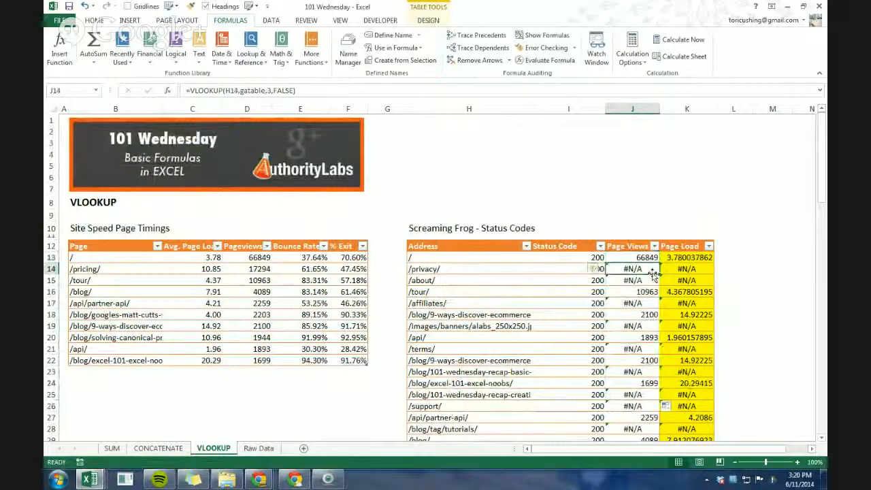
Examine the #N/A cells beside /privacy/ and /about/ and inspect the arguments of the VLOOKUP formula in J14.
drag(636, 269, 679, 281)
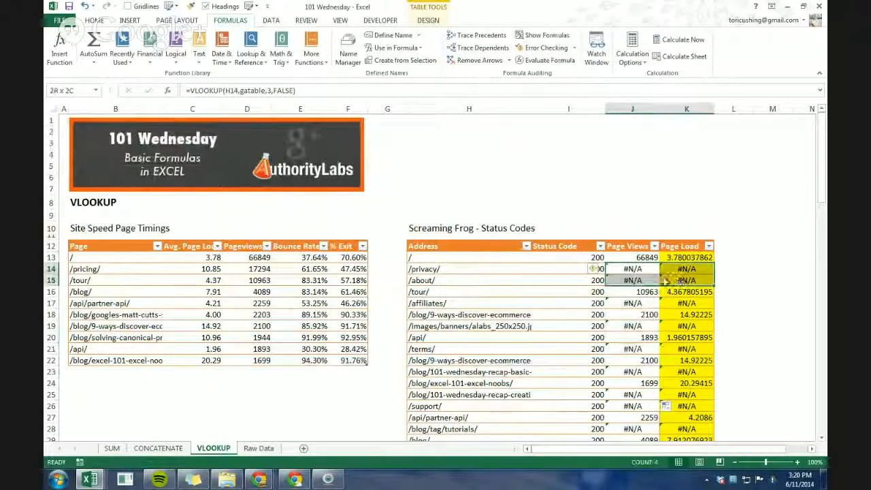
click(587, 303)
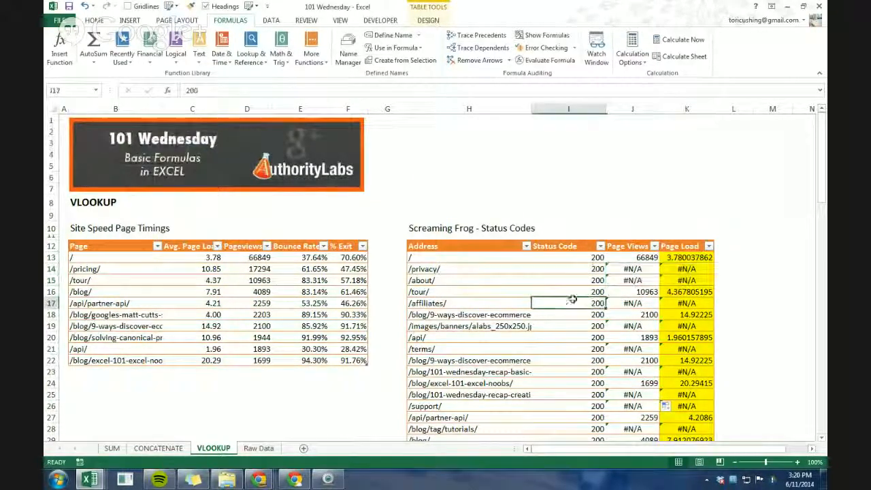
click(637, 269)
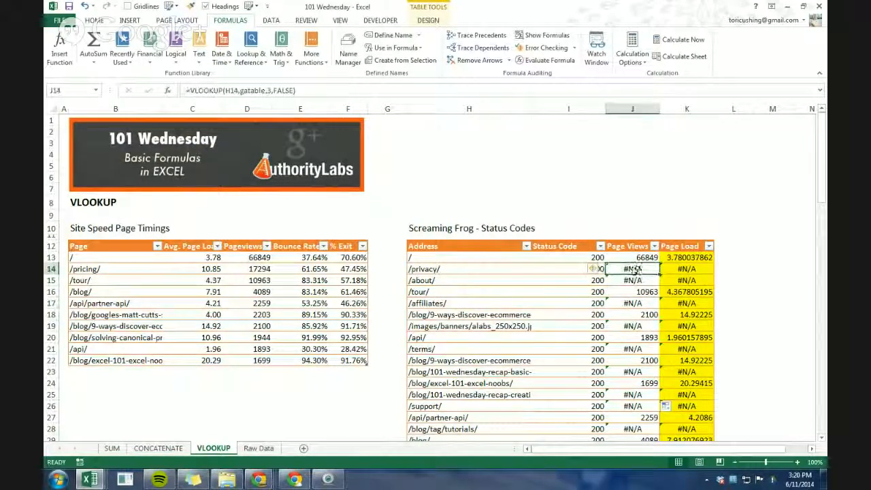
click(443, 271)
double_click(609, 269)
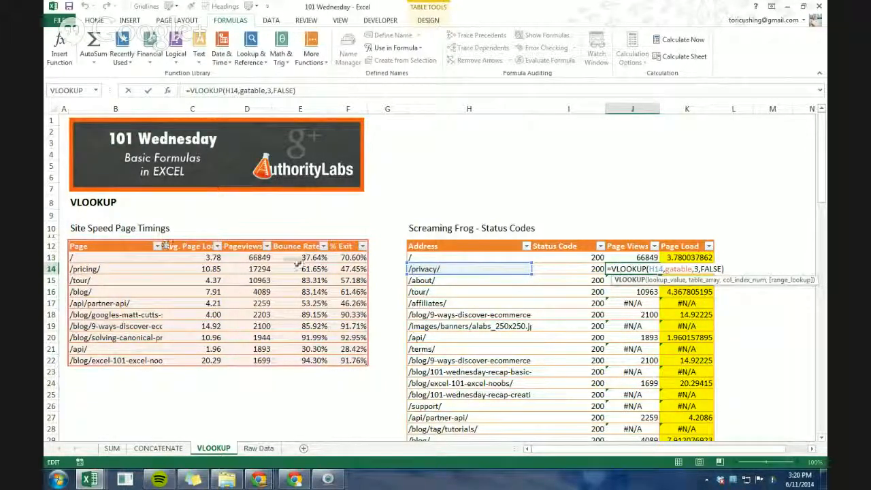
key(Return)
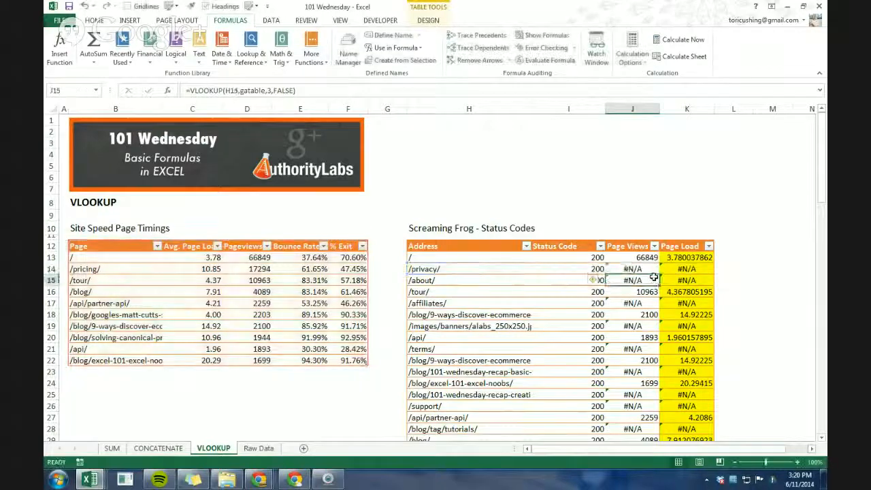
click(642, 269)
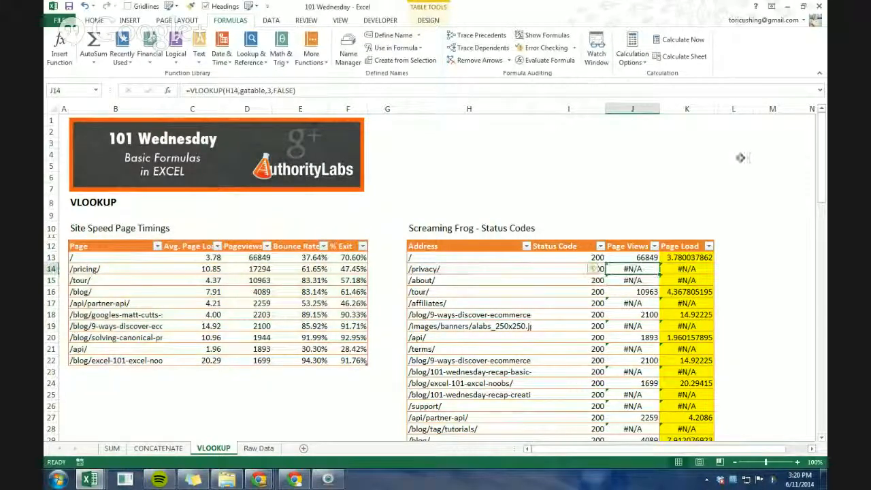
Compare the addresses of the #N/A rows with the pages listed in the Site Speed Page Timings table.
scroll(461, 252, down, 3)
scroll(461, 252, up, 3)
scroll(461, 252, down, 2)
scroll(460, 252, up, 2)
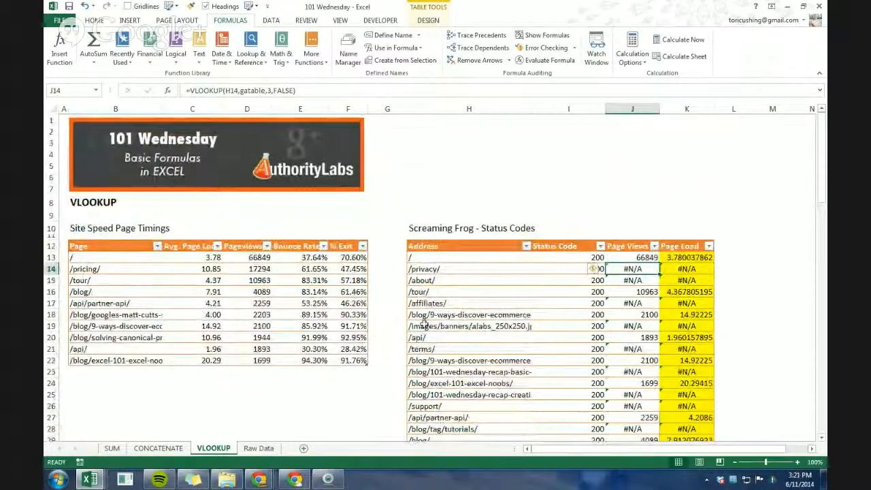
drag(103, 246, 348, 365)
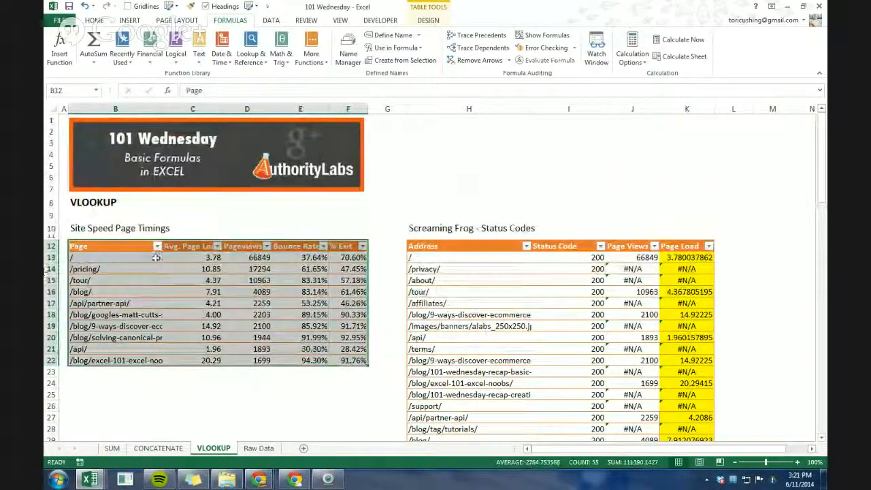
click(143, 259)
drag(143, 259, 361, 361)
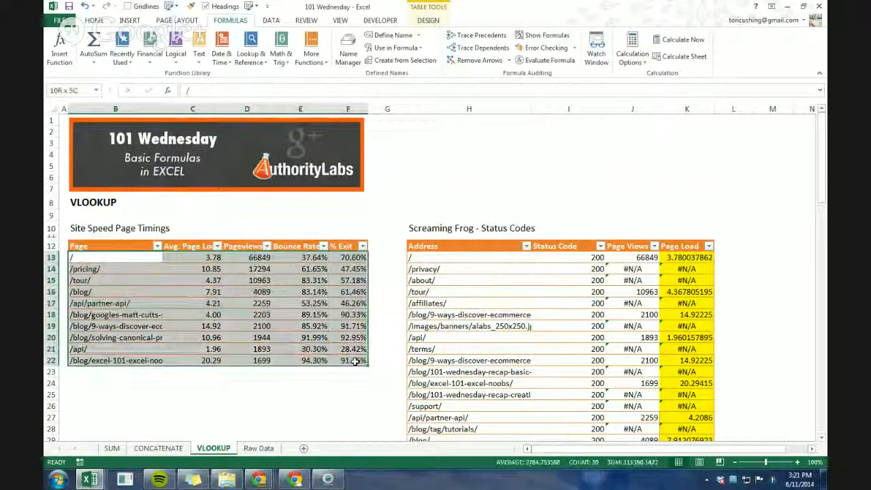
click(462, 303)
click(627, 269)
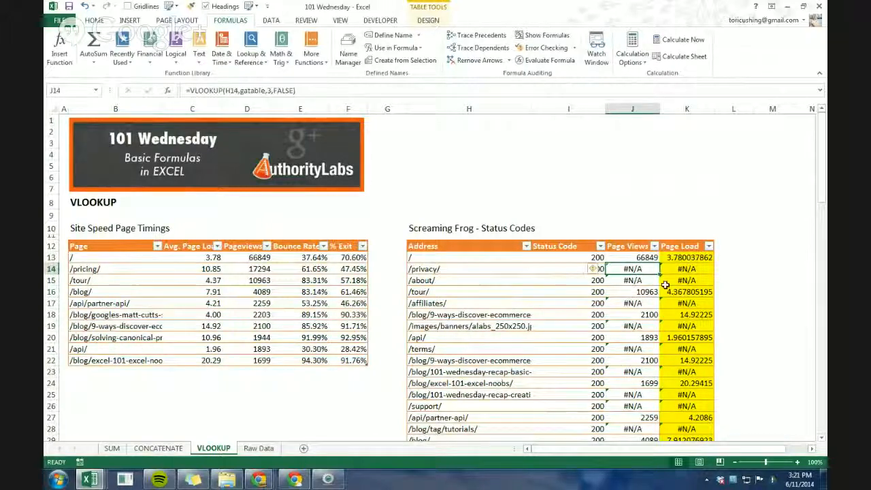
Try sorting the status code table by Page Views from largest to smallest.
click(655, 246)
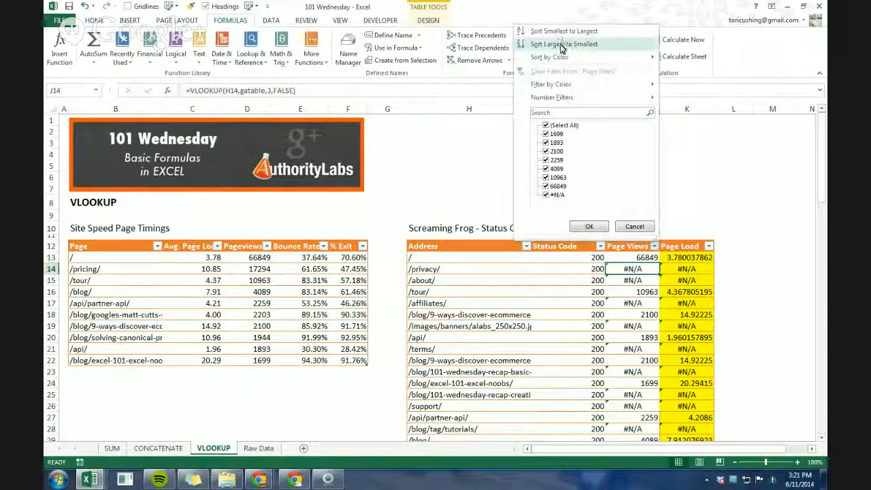
click(564, 43)
click(655, 246)
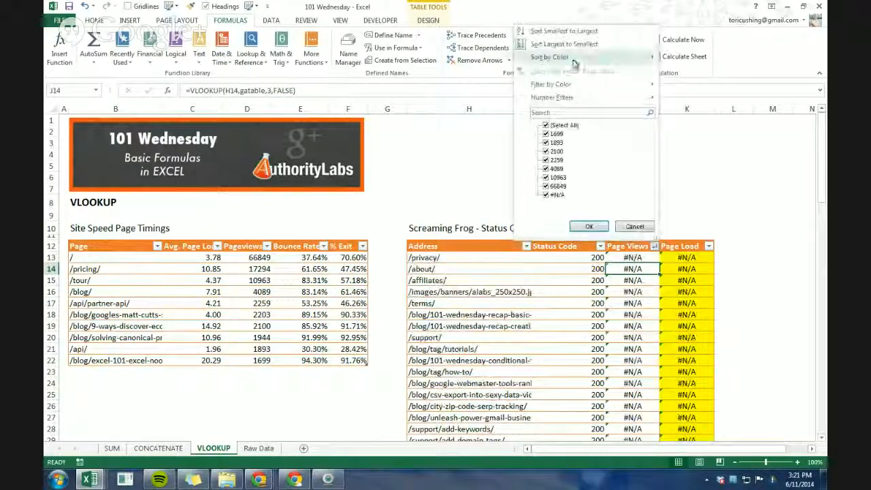
click(568, 38)
Sort the status code table by Page Views from smallest to largest.
click(654, 246)
click(564, 29)
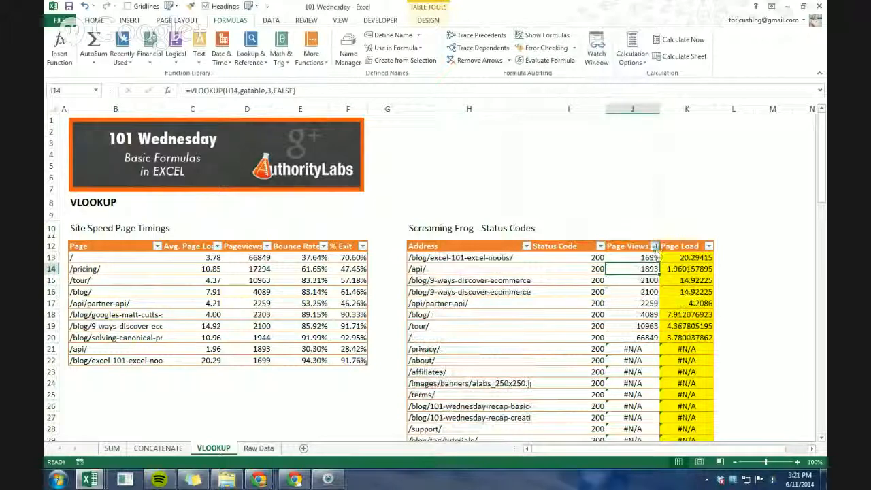
Filter the Page Views column of the status code table to exclude the #N/A rows.
click(654, 246)
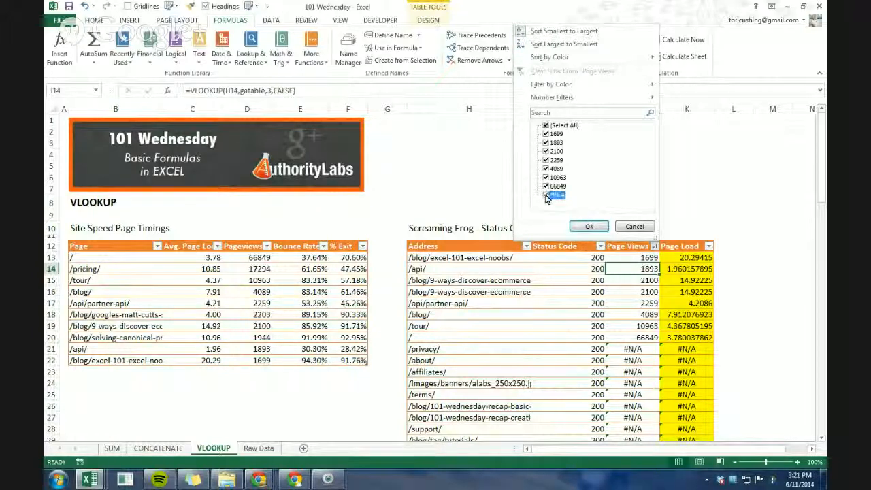
click(591, 226)
drag(470, 259, 684, 337)
click(678, 269)
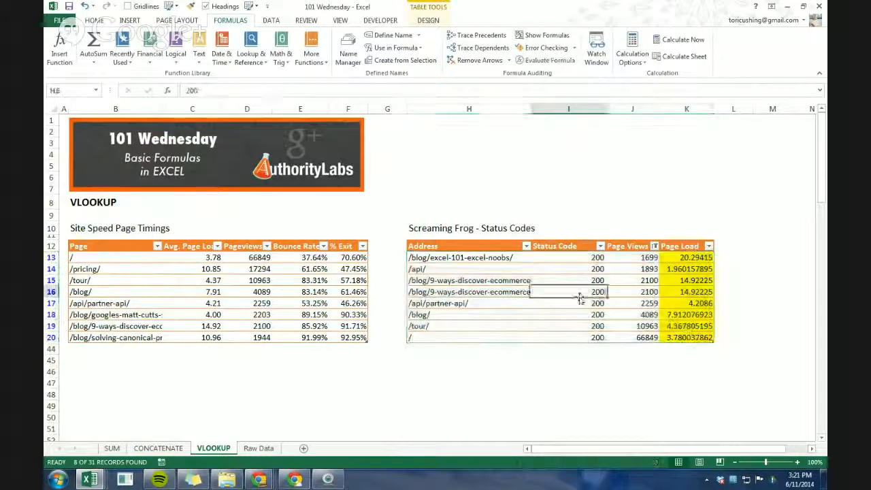
Restore all rows of the status code table by selecting every value in the Page Views filter.
click(654, 246)
click(548, 126)
click(589, 226)
Review the matched and #N/A rows of the sorted status code table, including the addresses further down.
click(665, 304)
drag(652, 270, 667, 348)
click(661, 350)
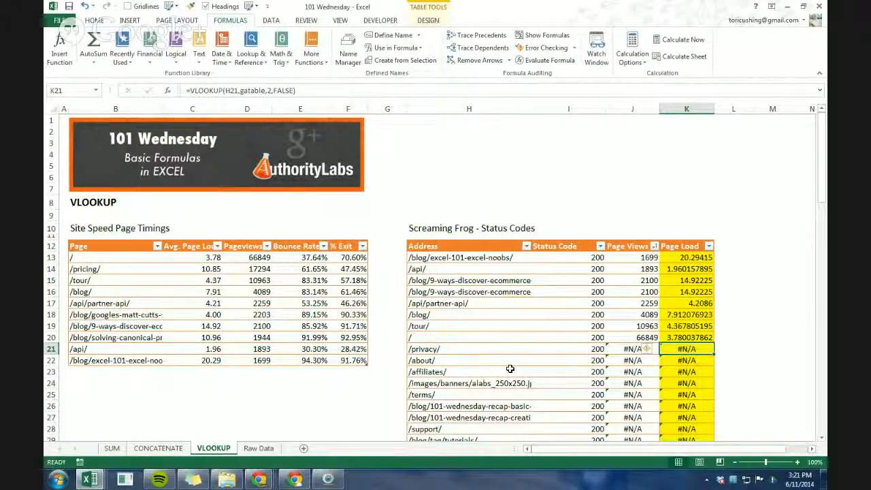
scroll(504, 347, down, 4)
click(497, 346)
scroll(500, 327, up, 4)
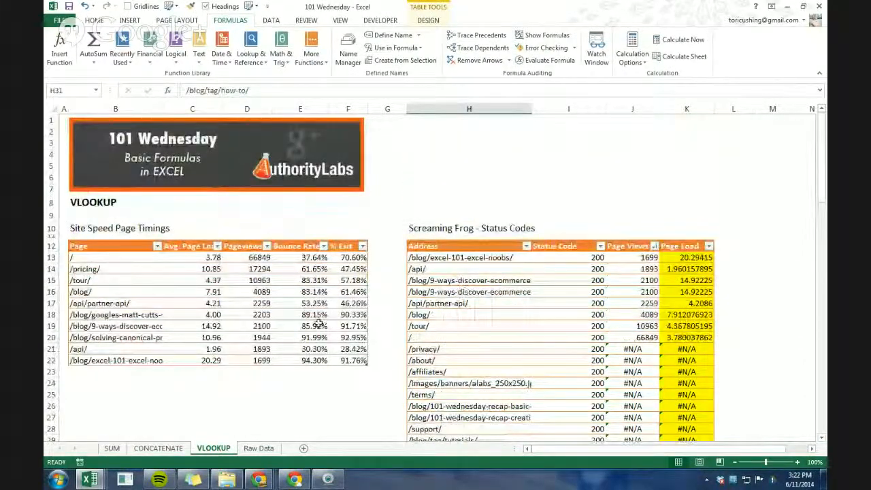